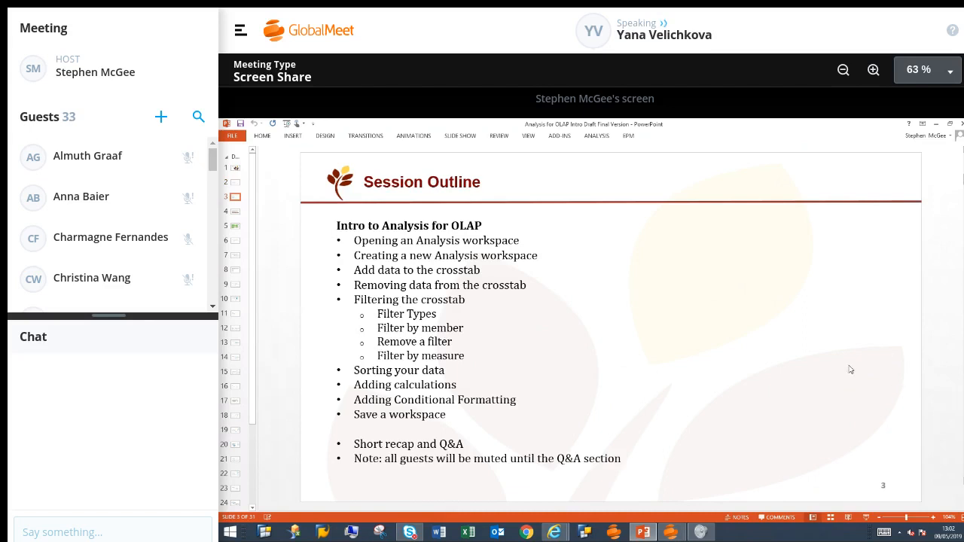
- Check the GlobalMeet meeting window, return to the PowerPoint presentation and advance to the "Opening an Analysis workspace" slide
{"action": "mouse_move", "coordinate": [666, 537]}
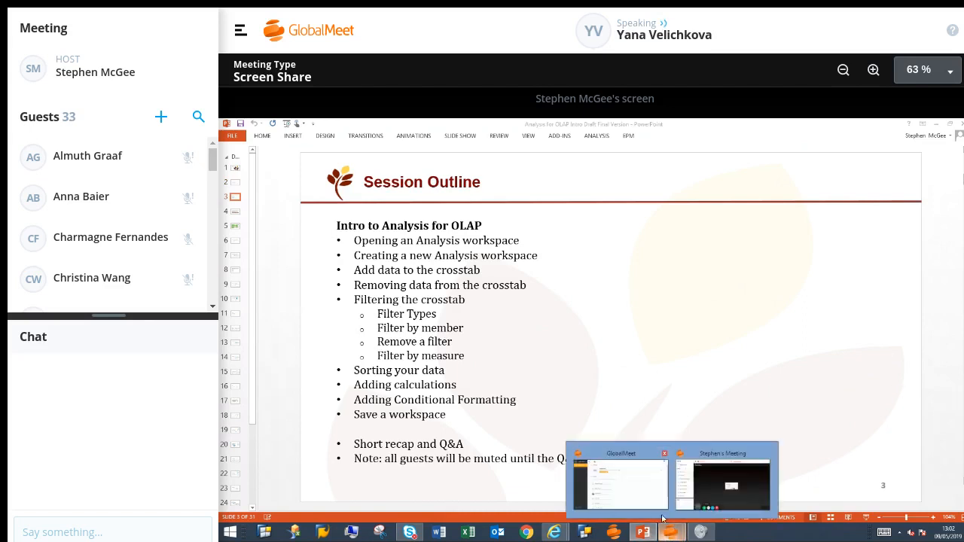
{"action": "left_click", "coordinate": [722, 482]}
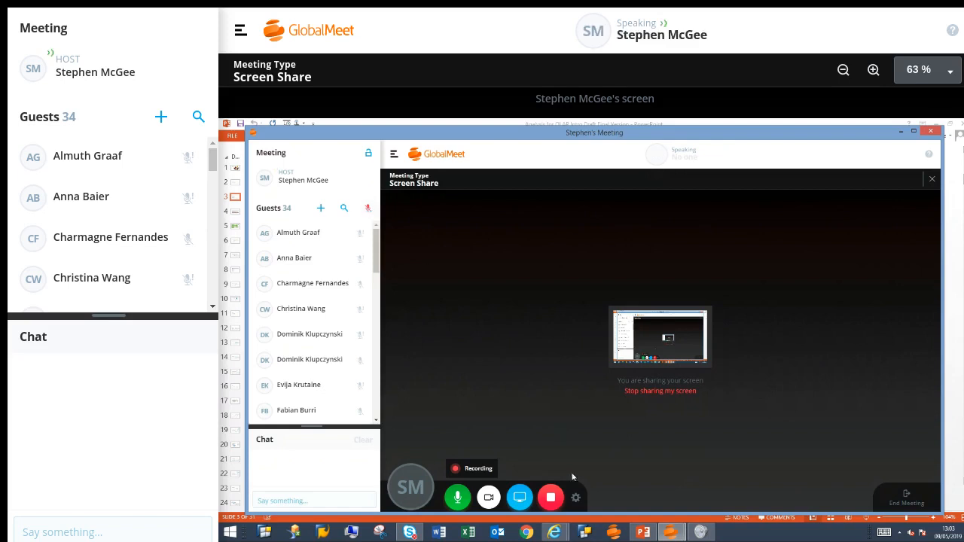
{"action": "left_click", "coordinate": [642, 533]}
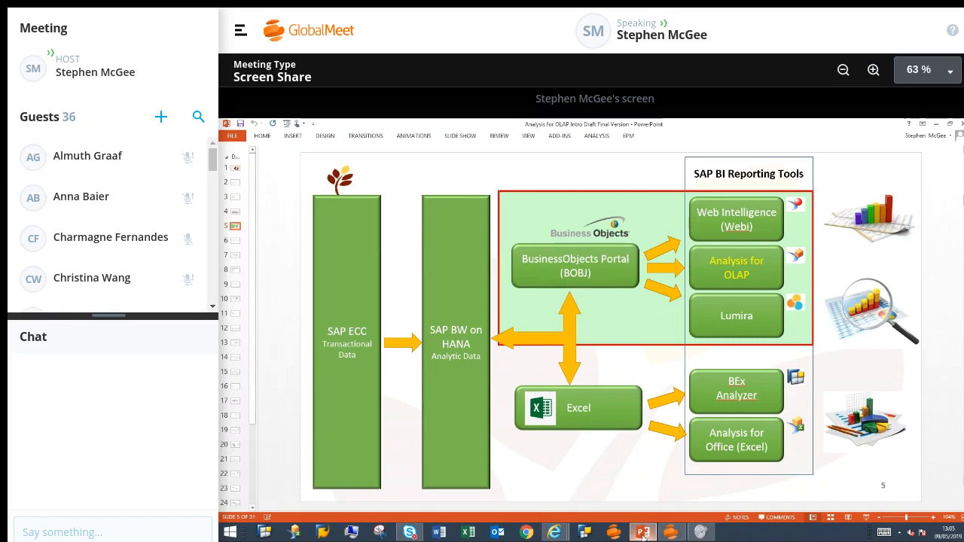
{"action": "key", "text": "Down"}
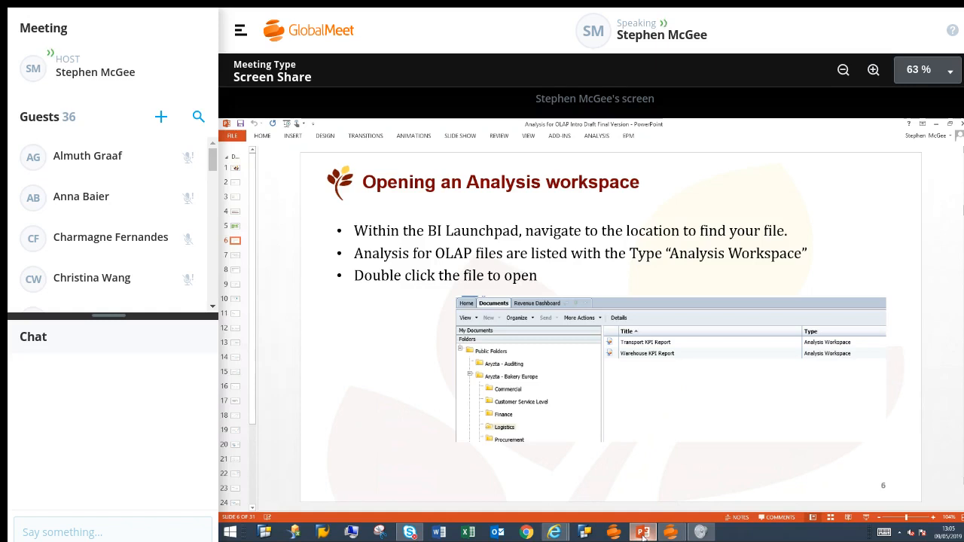
- Switch to the BI launch pad in Internet Explorer and open the Transport KPI Report workspace from the Logistics folder
{"action": "mouse_move", "coordinate": [561, 534]}
{"action": "left_click", "coordinate": [596, 514]}
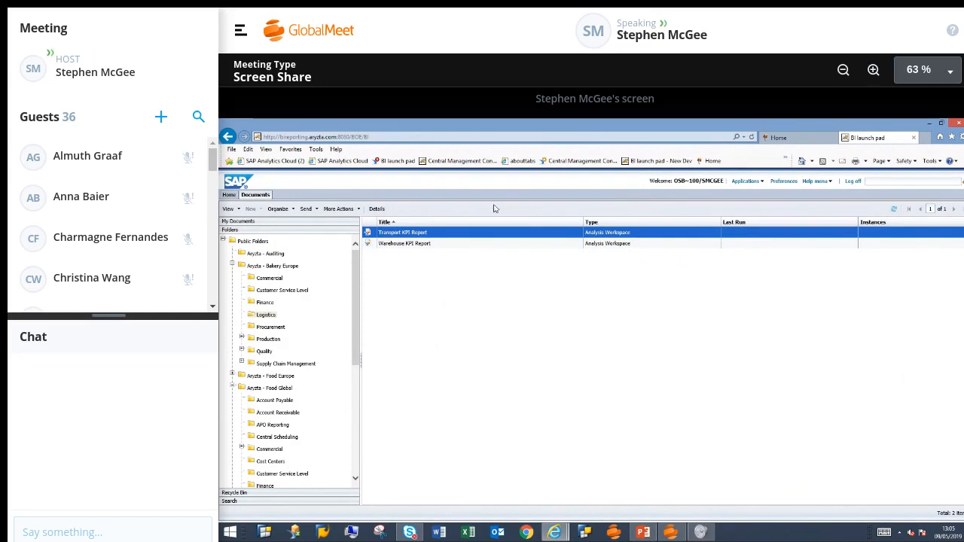
{"action": "double_click", "coordinate": [423, 235]}
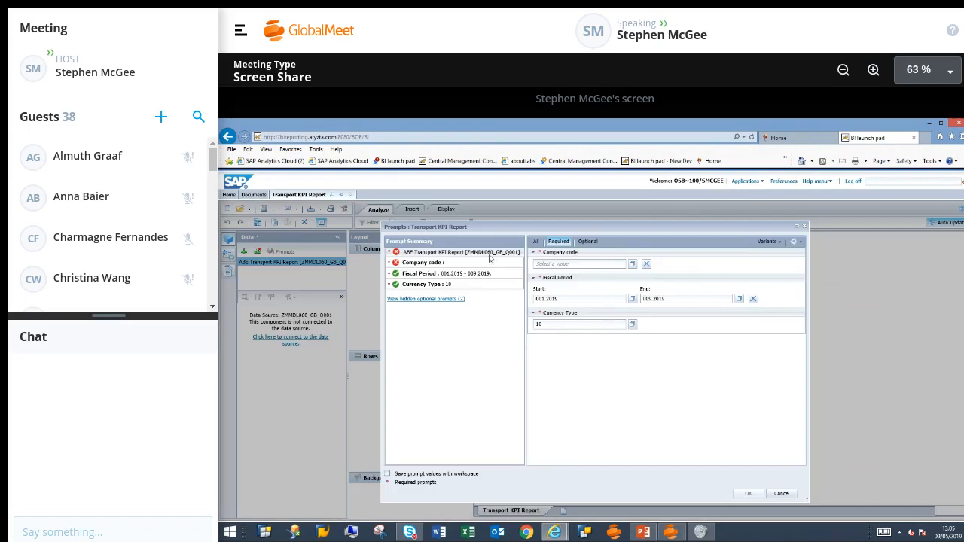
- Set the company code prompt to 5611, review the optional prompts, save prompt values with the workspace and run the report
{"action": "left_click", "coordinate": [542, 264]}
{"action": "type", "text": "58"}
{"action": "left_click", "coordinate": [564, 299]}
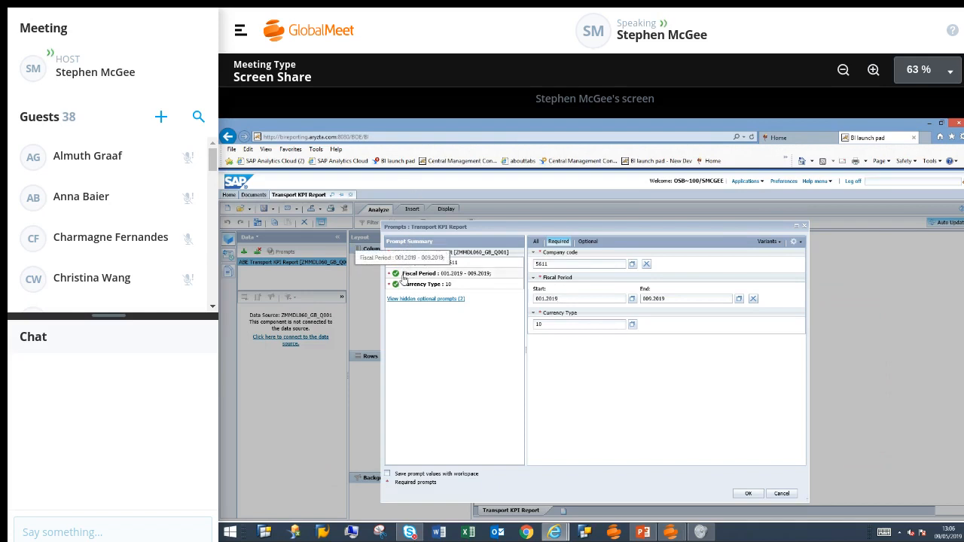
{"action": "left_click", "coordinate": [592, 244]}
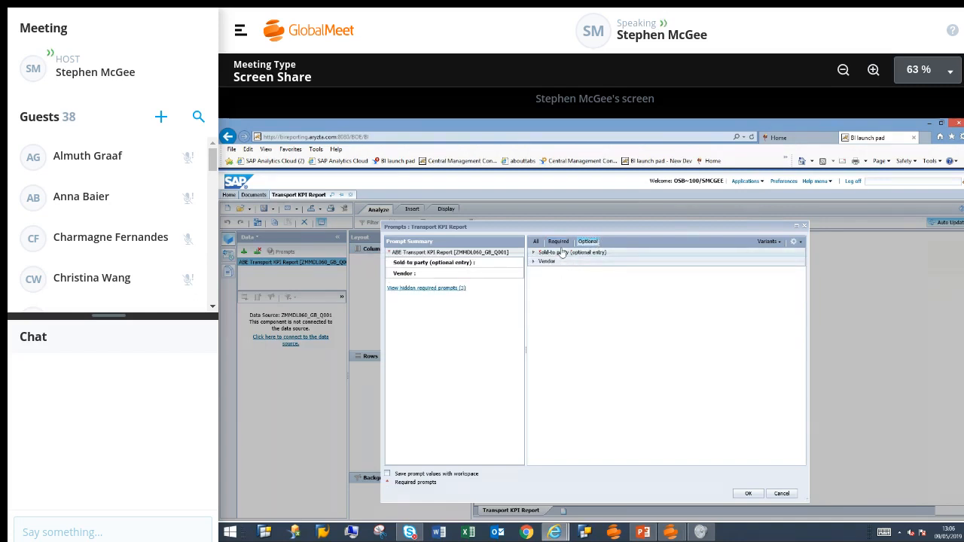
{"action": "left_click", "coordinate": [559, 242]}
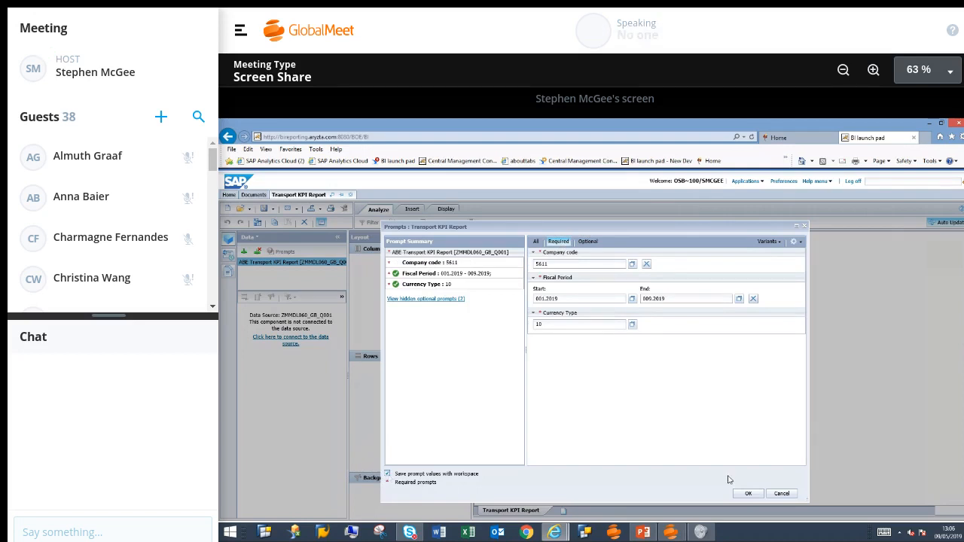
{"action": "left_click", "coordinate": [748, 495]}
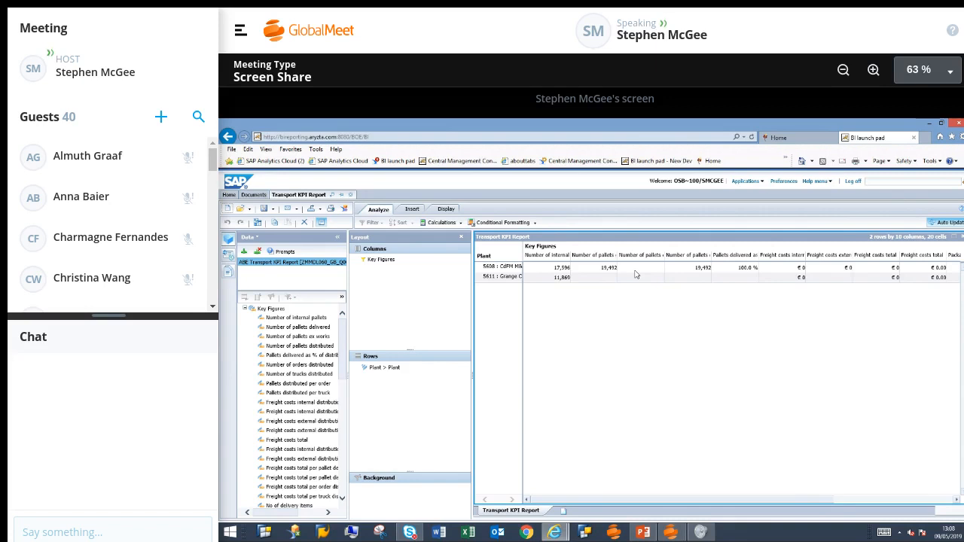
- Hide the report's Layout and Data panels to enlarge the crosstab, and show both panels again
{"action": "left_click", "coordinate": [463, 240]}
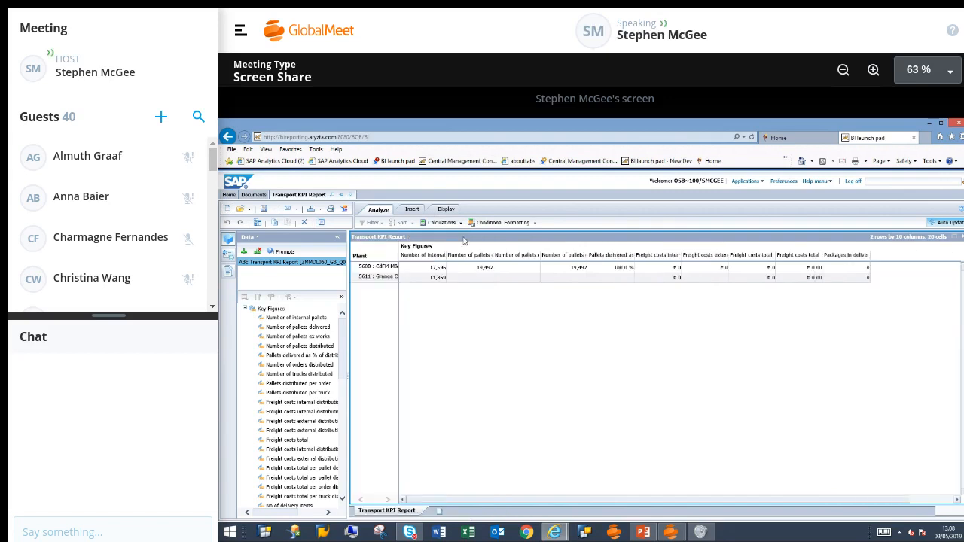
{"action": "left_click", "coordinate": [230, 239]}
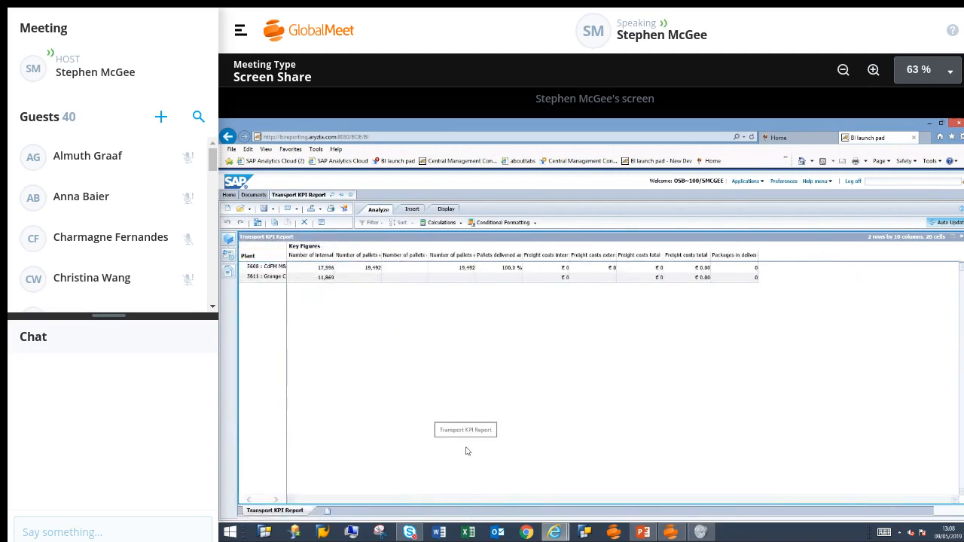
{"action": "left_click", "coordinate": [226, 244]}
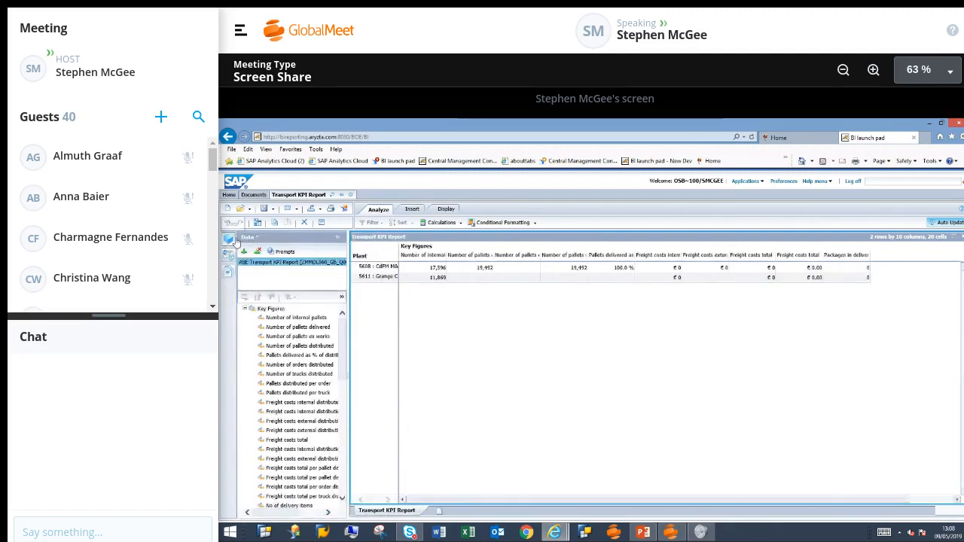
{"action": "left_click", "coordinate": [322, 225]}
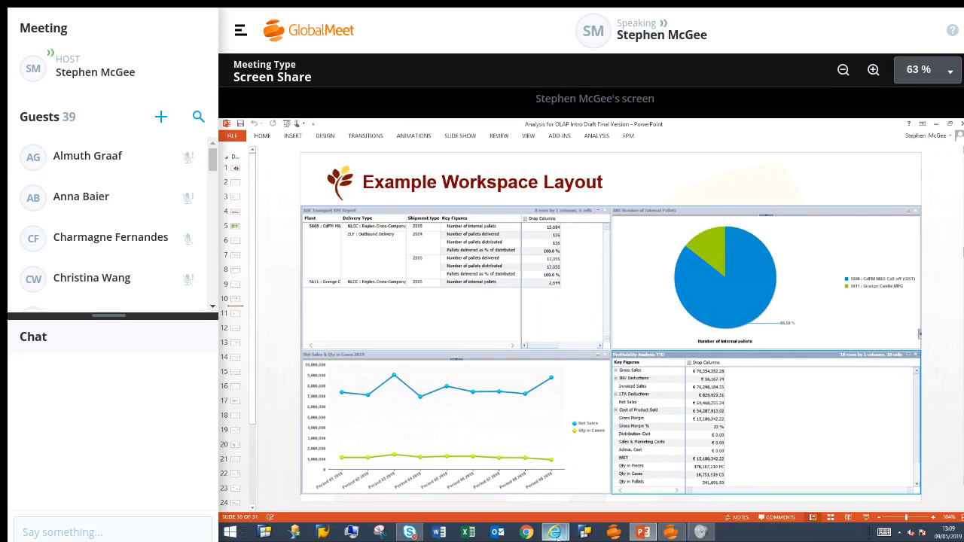
- Return to the BI launch pad and create a new workspace with the Analysis edition for OLAP application
{"action": "mouse_move", "coordinate": [556, 535]}
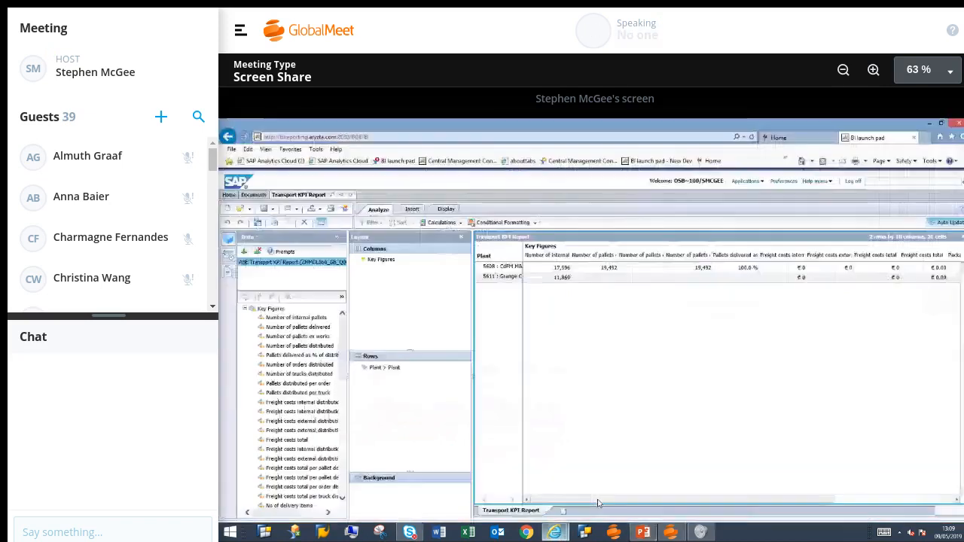
{"action": "left_click", "coordinate": [599, 503]}
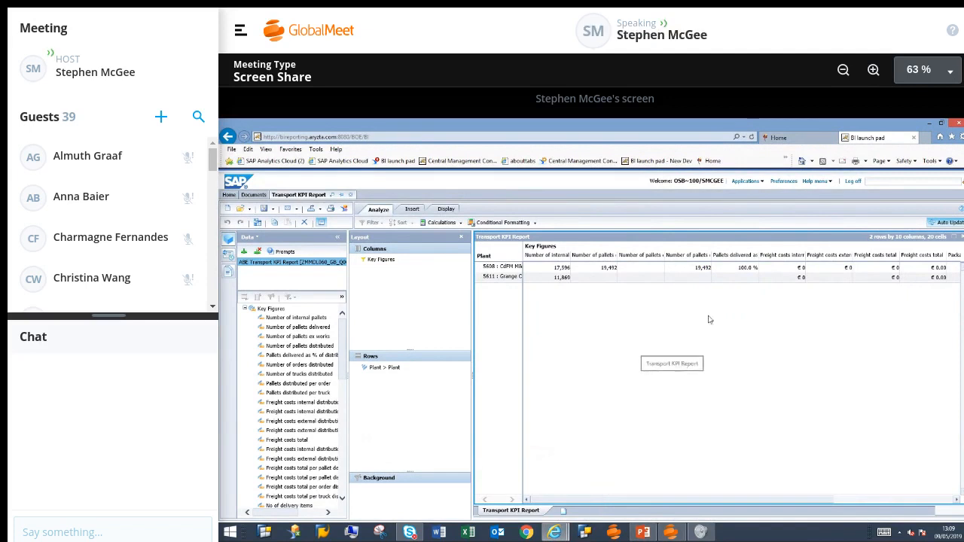
{"action": "left_click", "coordinate": [761, 182]}
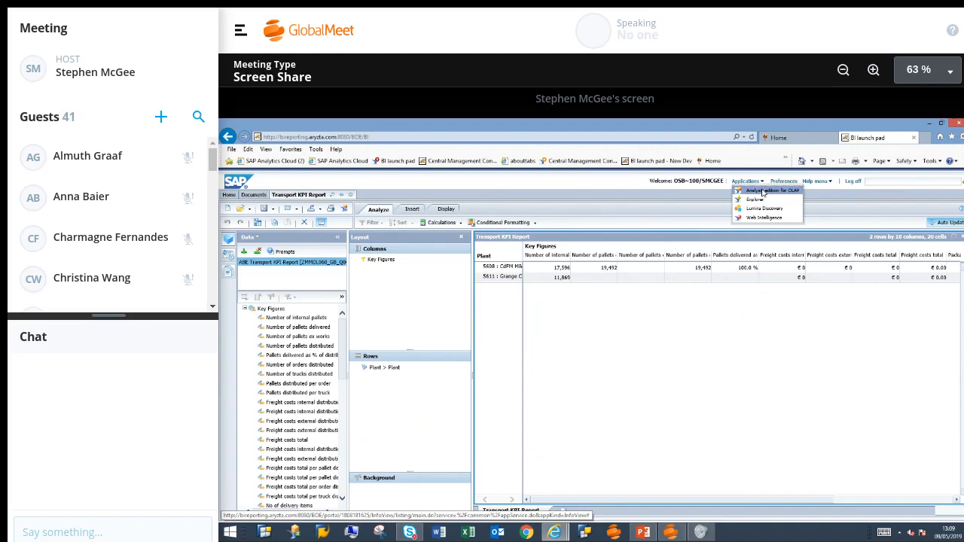
{"action": "left_click", "coordinate": [763, 192]}
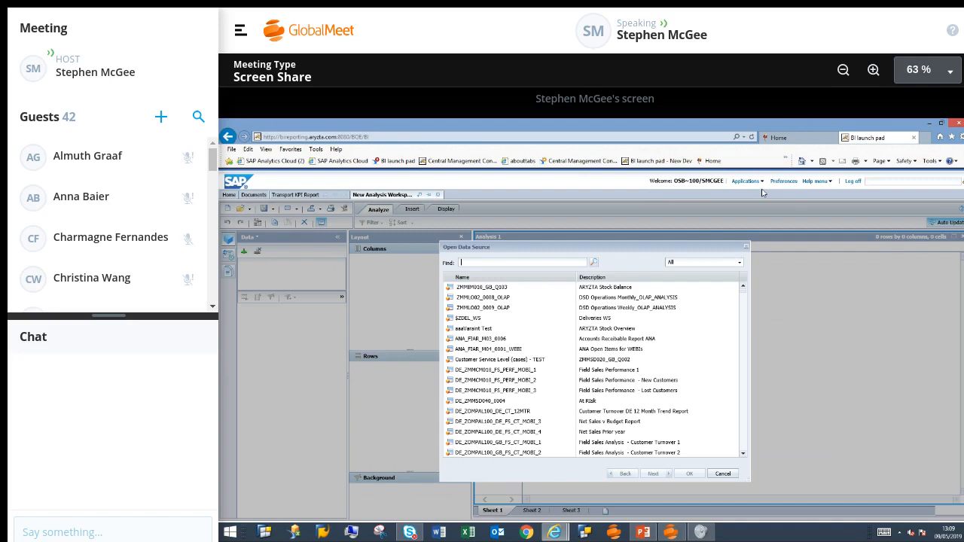
- Search the available data sources for "profitability"
{"action": "type", "text": "prpofi"}
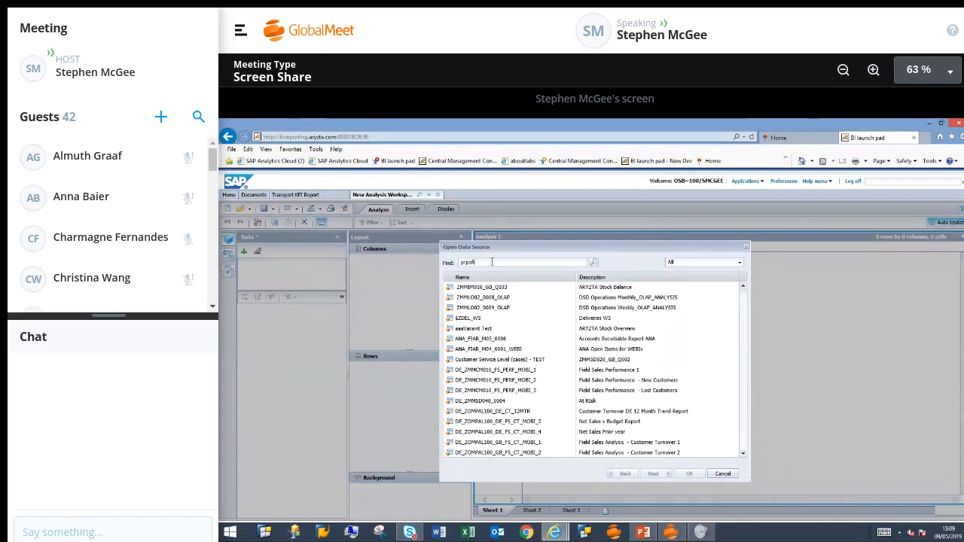
{"action": "key", "text": "BackSpace"}
{"action": "key", "text": "BackSpace"}
{"action": "key", "text": "BackSpace"}
{"action": "type", "text": "ofitability"}
{"action": "key", "text": "Return"}
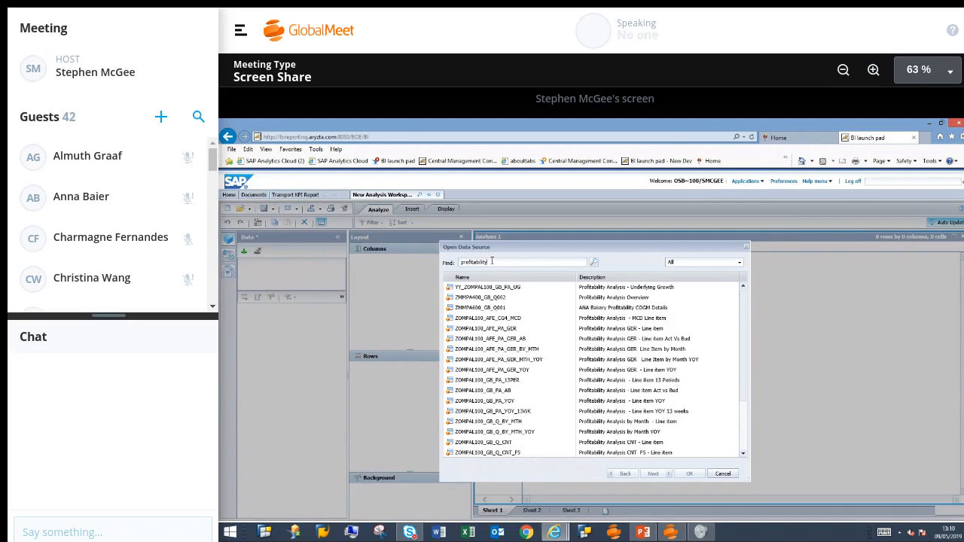
- Search the data sources for "zompal100_gb_q_gtn" instead and open ZOMPAL100_GB_Q_GTN, Profitability Analysis - Line item
{"action": "key", "text": "BackSpace"}
{"action": "key", "text": "BackSpace"}
{"action": "key", "text": "BackSpace"}
{"action": "key", "text": "BackSpace"}
{"action": "key", "text": "BackSpace"}
{"action": "key", "text": "BackSpace"}
{"action": "key", "text": "BackSpace"}
{"action": "key", "text": "BackSpace"}
{"action": "key", "text": "BackSpace"}
{"action": "key", "text": "BackSpace"}
{"action": "key", "text": "BackSpace"}
{"action": "key", "text": "BackSpace"}
{"action": "key", "text": "BackSpace"}
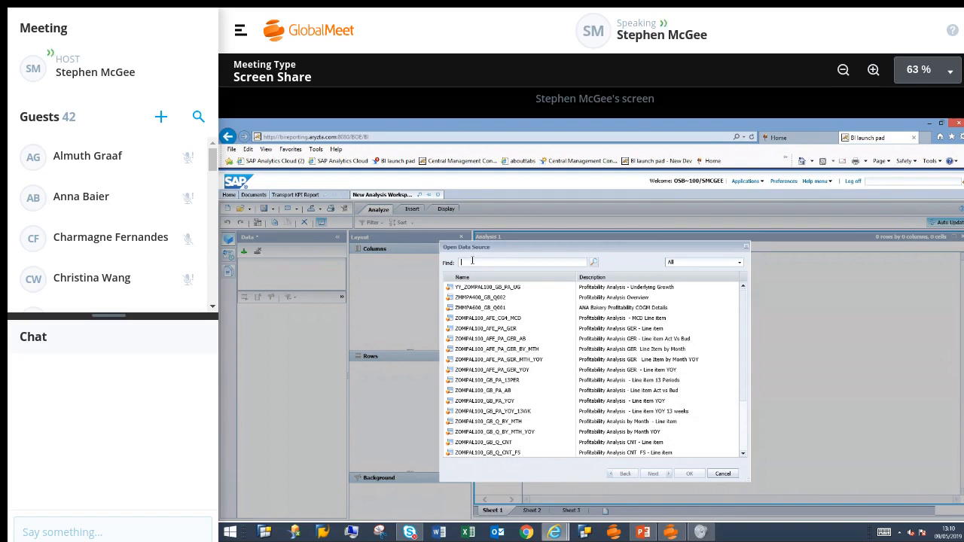
{"action": "type", "text": "zompal10"}
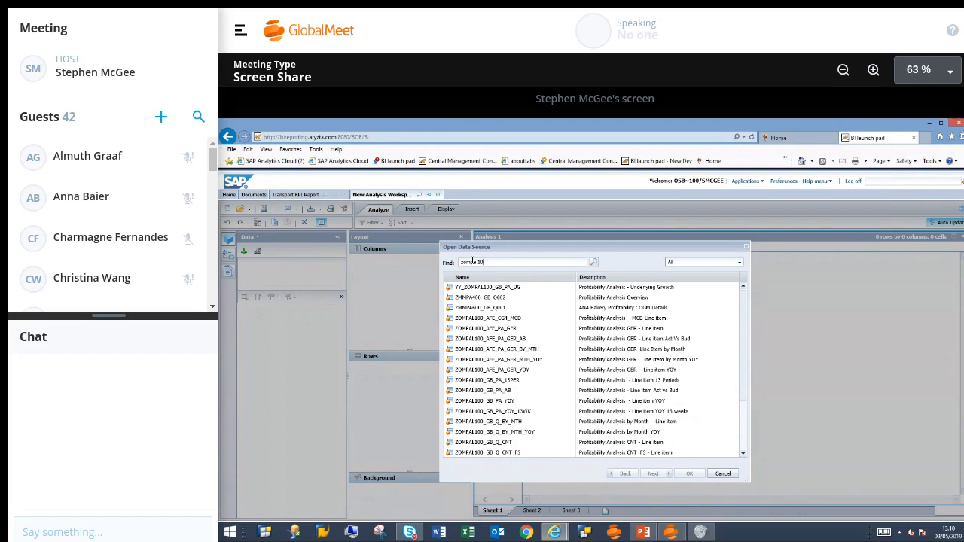
{"action": "type", "text": "0_gb"}
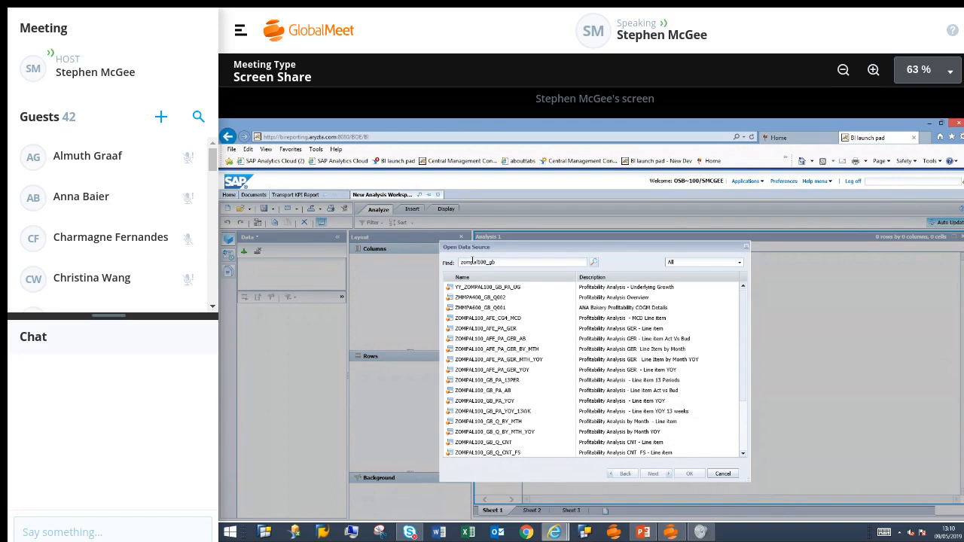
{"action": "type", "text": "_q_gm"}
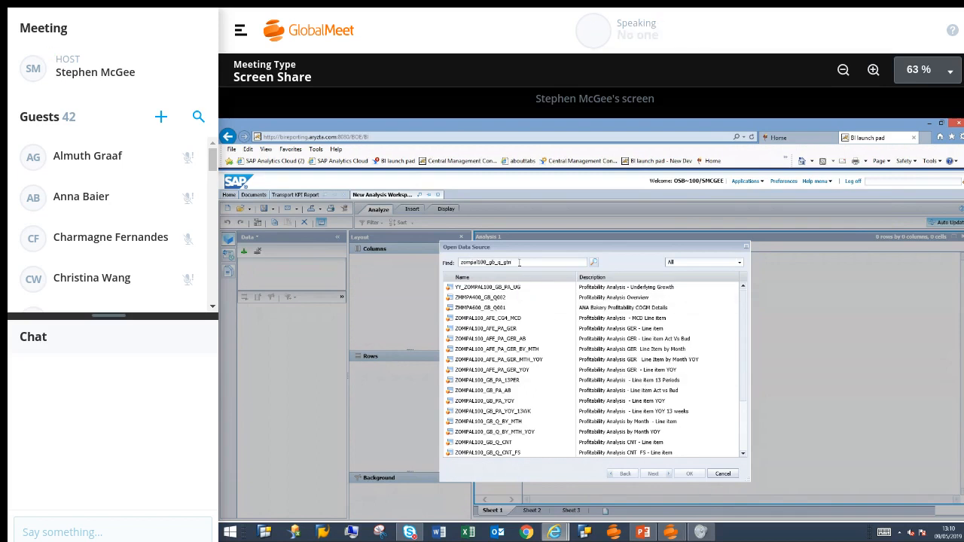
{"action": "key", "text": "Return"}
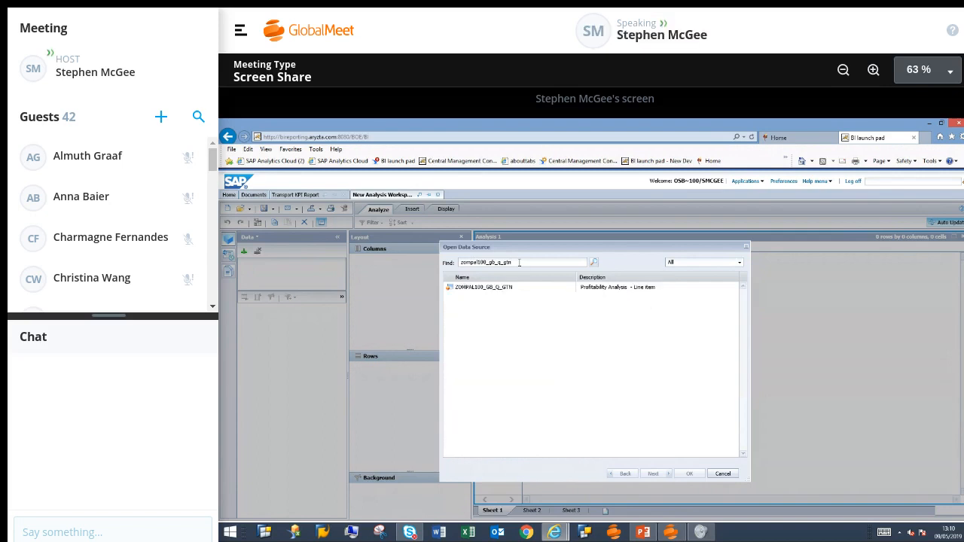
{"action": "left_click", "coordinate": [491, 293]}
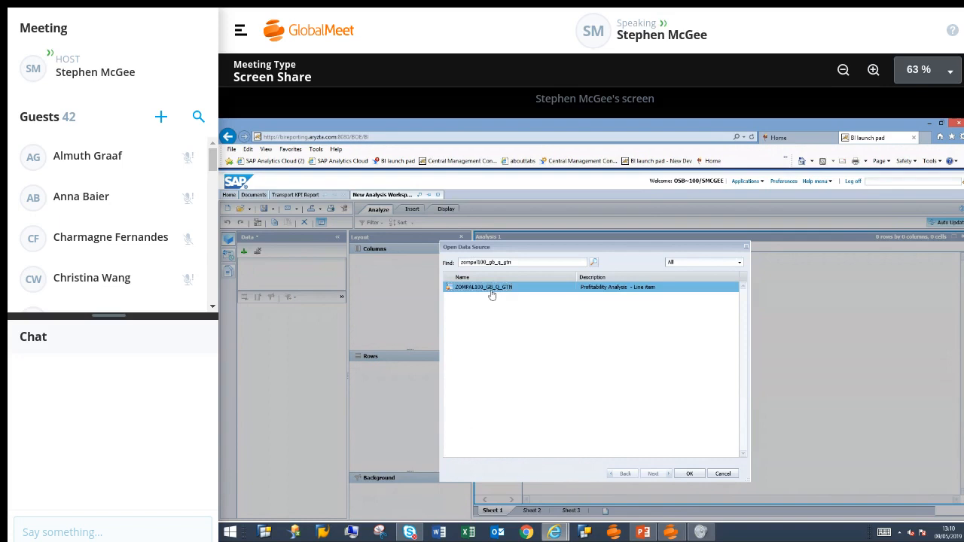
{"action": "left_click", "coordinate": [687, 473]}
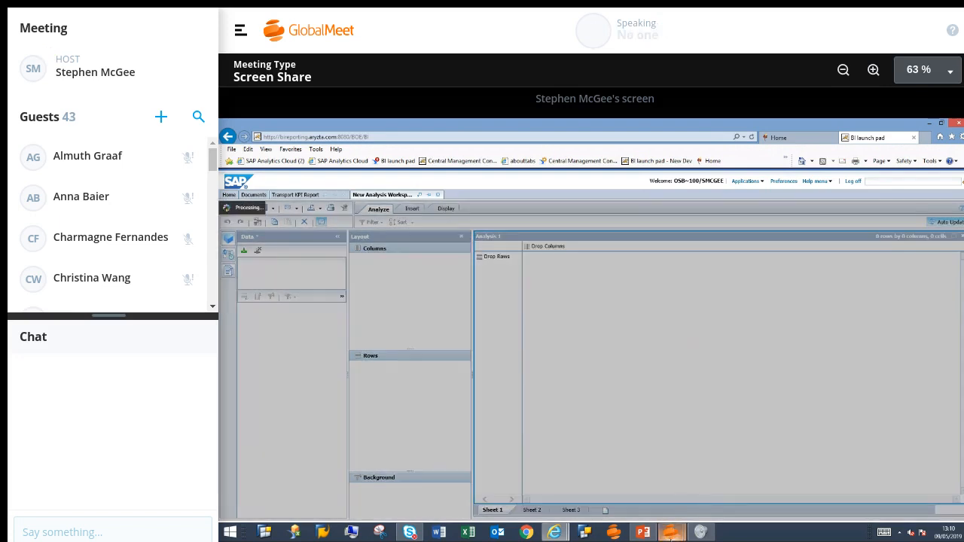
- Check the chat in the GlobalMeet meeting window and switch back to the BI launch pad
{"action": "mouse_move", "coordinate": [672, 532]}
{"action": "left_click", "coordinate": [700, 486]}
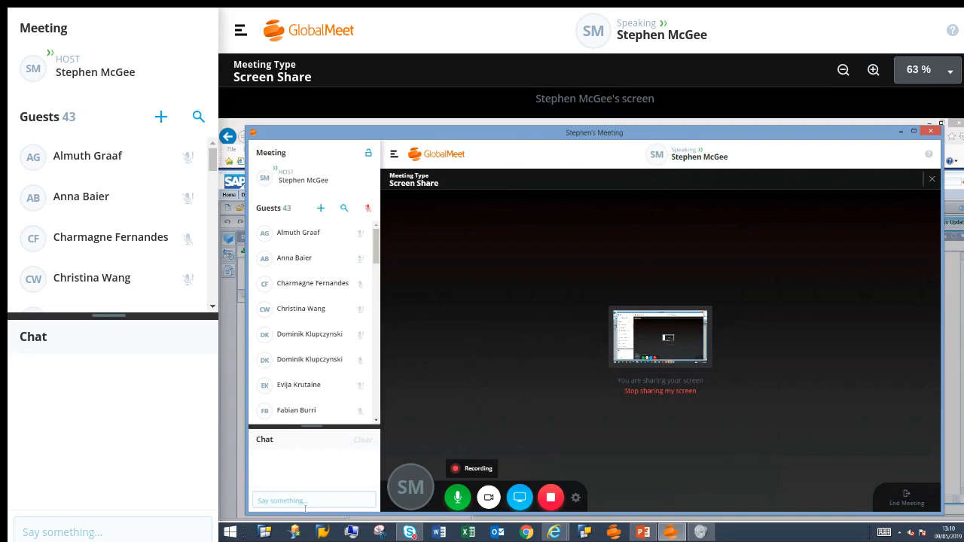
{"action": "mouse_move", "coordinate": [559, 533]}
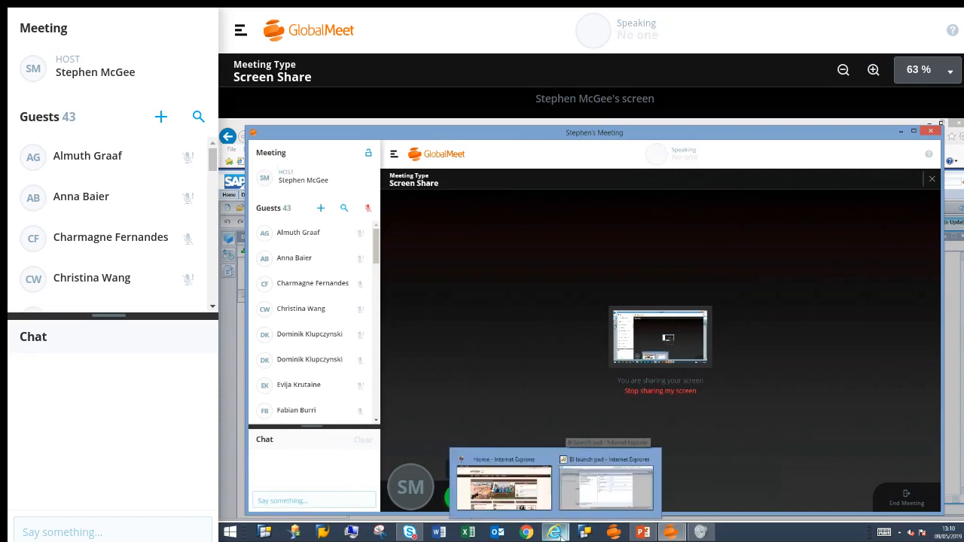
{"action": "left_click", "coordinate": [606, 485]}
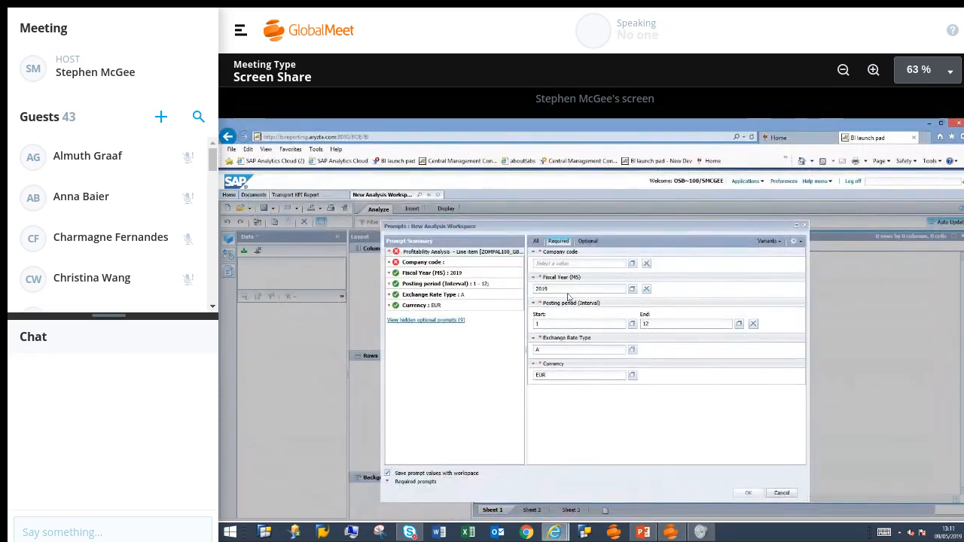
- Set the new workspace's company code prompt to 5611, review the optional prompts and run the query
{"action": "left_click", "coordinate": [546, 262]}
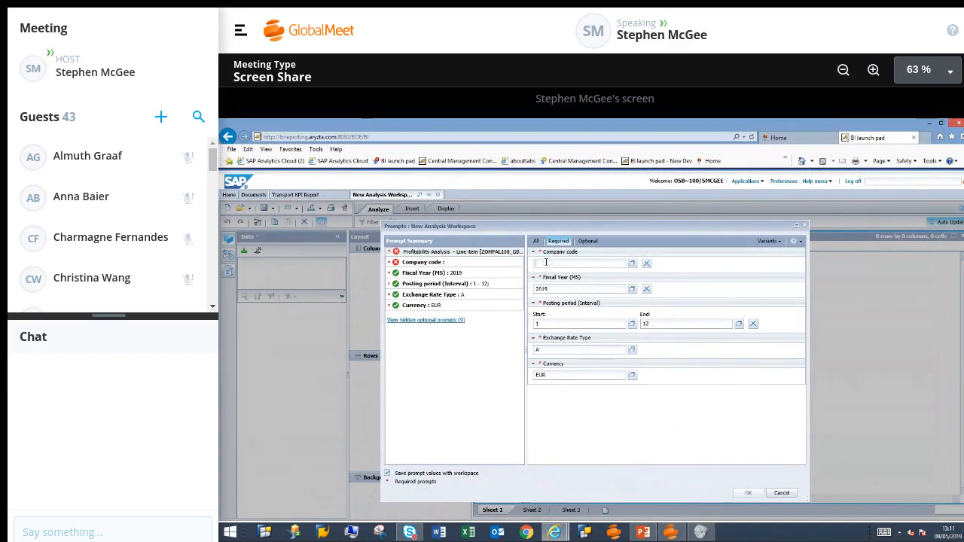
{"action": "type", "text": "576"}
{"action": "key", "text": "BackSpace"}
{"action": "key", "text": "BackSpace"}
{"action": "type", "text": "611"}
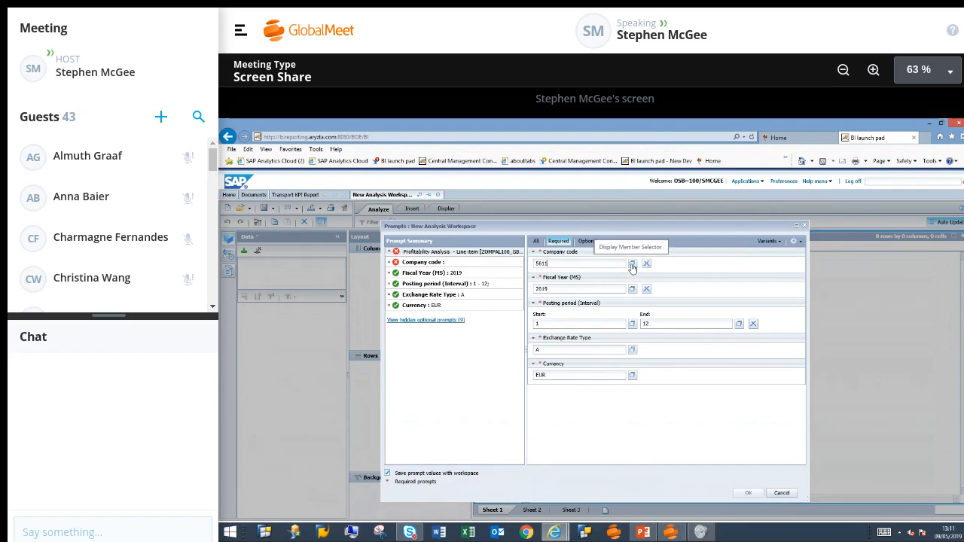
{"action": "left_click", "coordinate": [587, 241]}
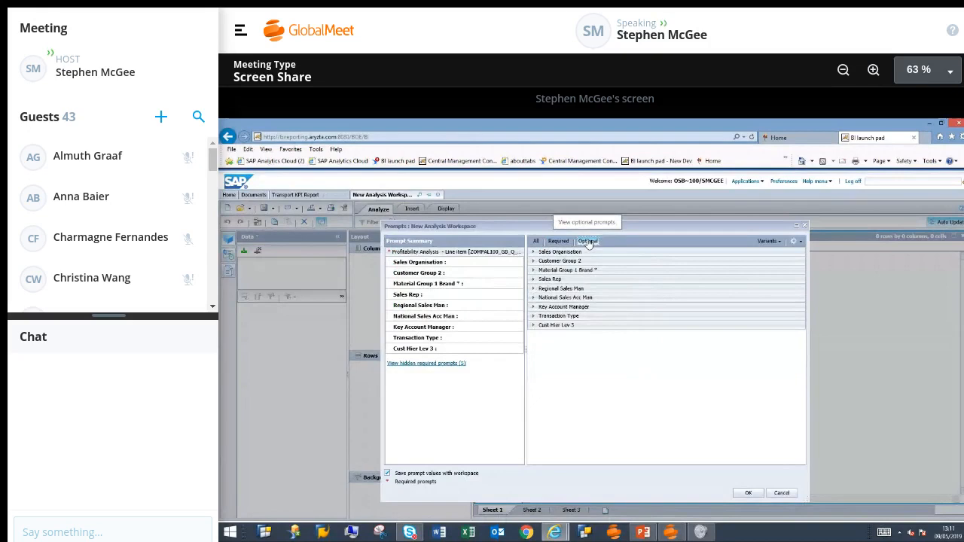
{"action": "left_click", "coordinate": [748, 493]}
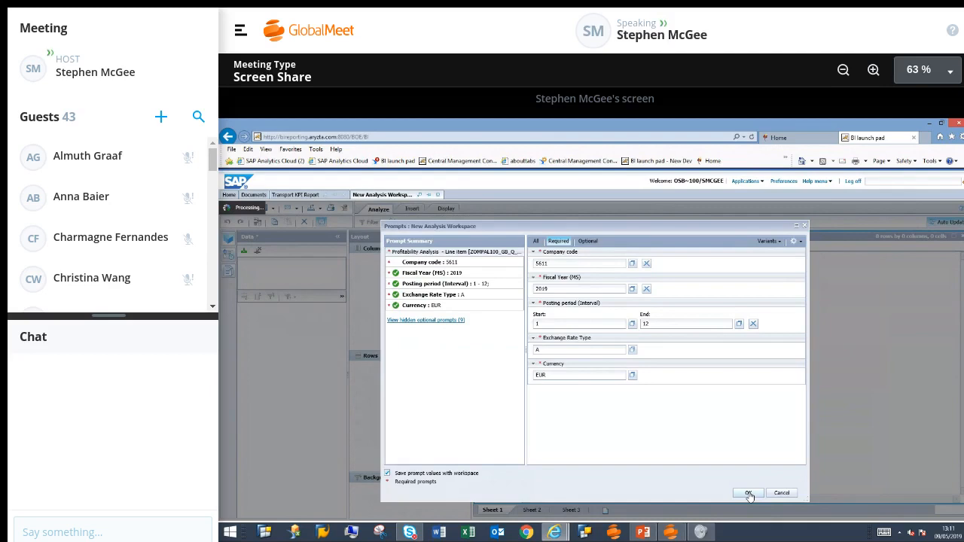
{"action": "left_click", "coordinate": [748, 493]}
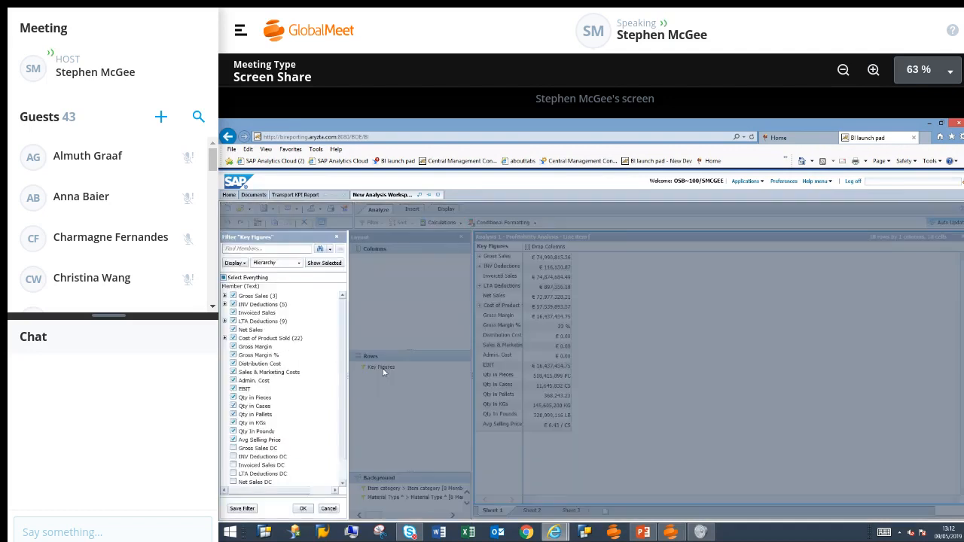
- Filter the key figures to Net Sales only and move Key Figures from the rows to the columns
{"action": "left_click", "coordinate": [224, 278]}
{"action": "left_click", "coordinate": [233, 329]}
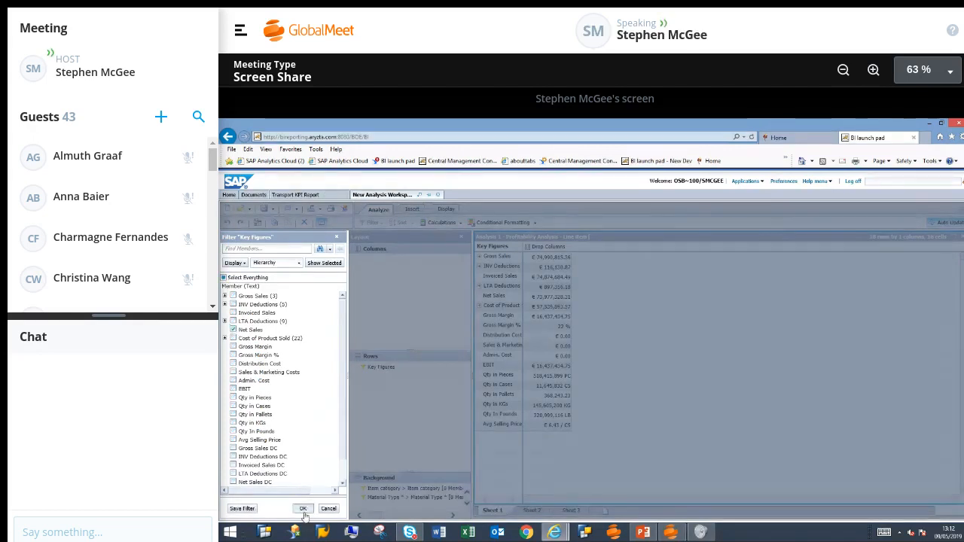
{"action": "left_click", "coordinate": [303, 510]}
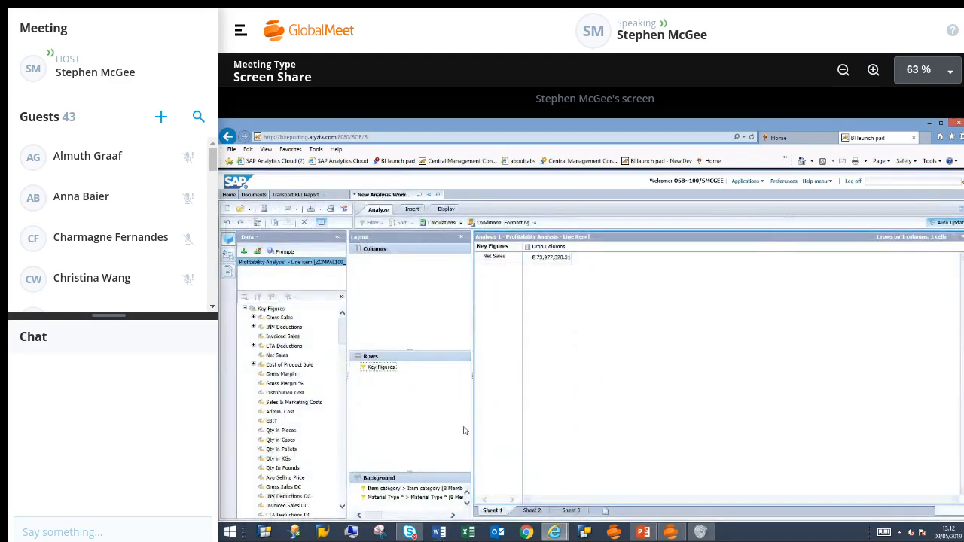
{"action": "left_click_drag", "start_coordinate": [380, 367], "coordinate": [380, 280]}
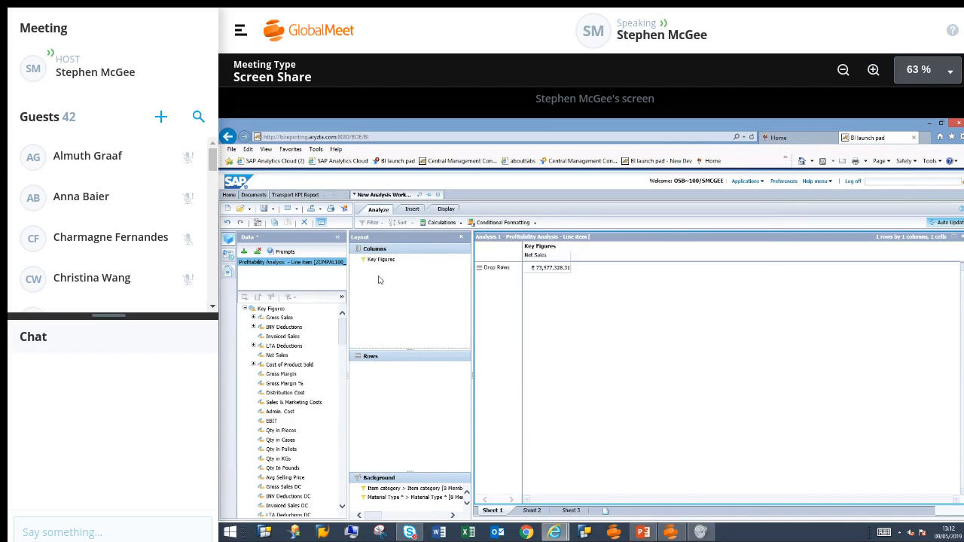
- Collapse the Key Figures list and add Fiscal Week to the columns beneath Key Figures
{"action": "left_click", "coordinate": [246, 310]}
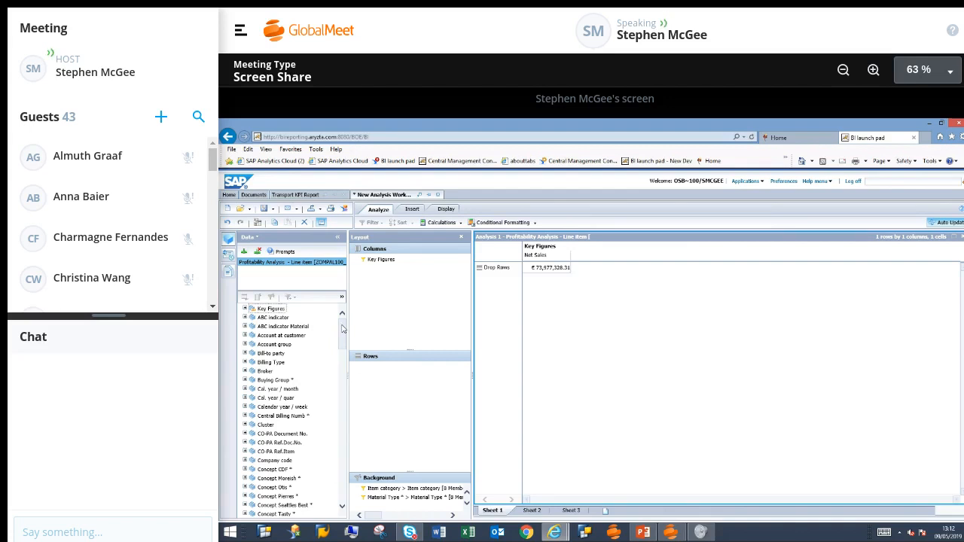
{"action": "left_click_drag", "start_coordinate": [343, 329], "coordinate": [345, 349]}
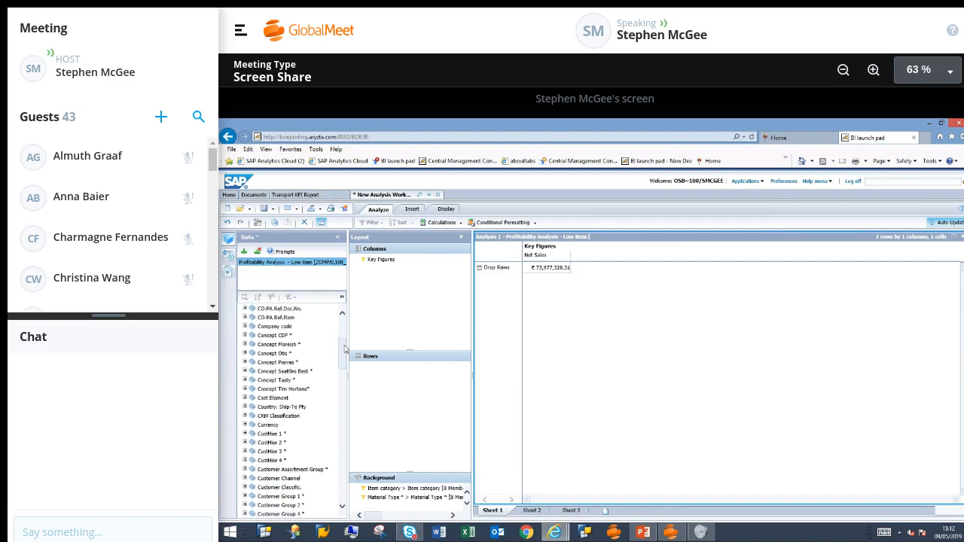
{"action": "scroll", "coordinate": [278, 462], "scroll_direction": "down", "scroll_amount": 6}
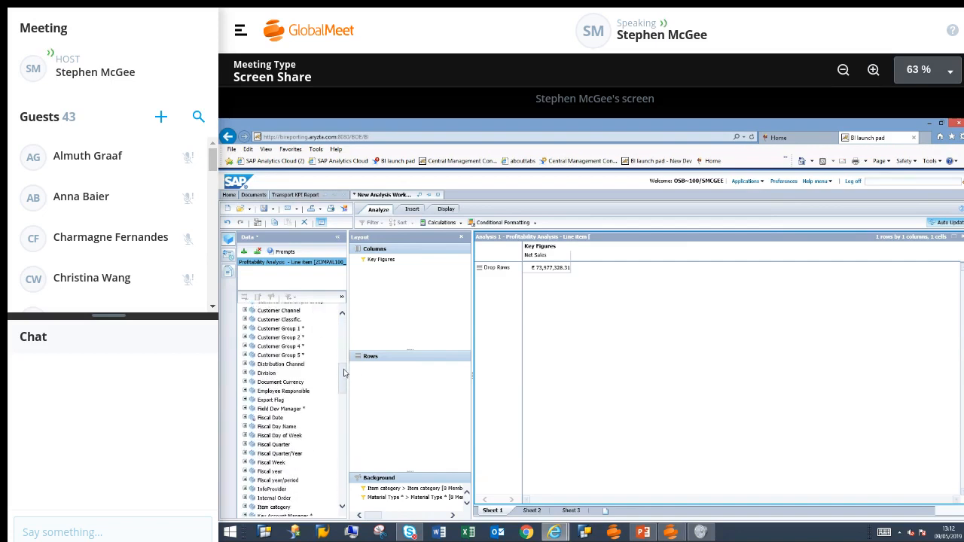
{"action": "left_click_drag", "start_coordinate": [279, 463], "coordinate": [377, 372]}
{"action": "left_click_drag", "start_coordinate": [390, 324], "coordinate": [393, 297]}
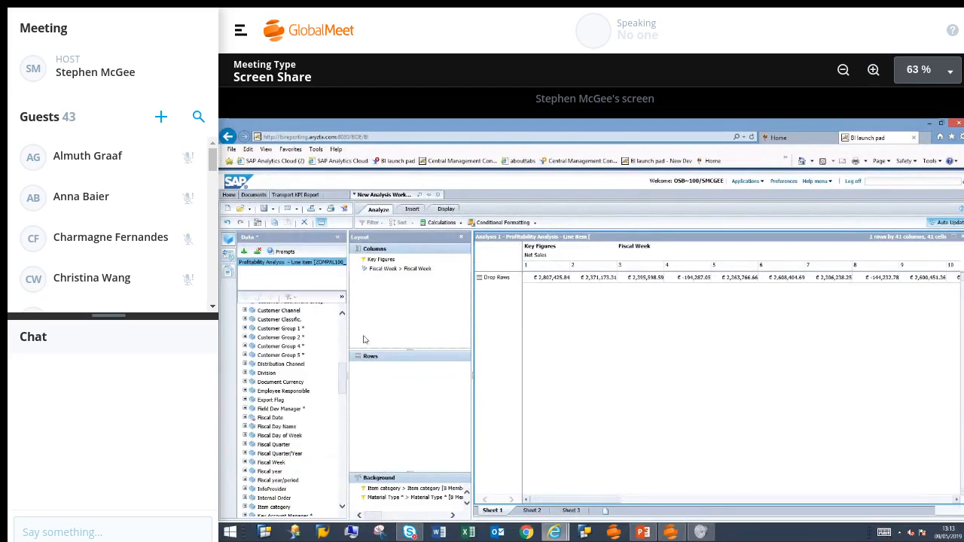
- Add Prod. hier. level 1 to the rows of the crosstab
{"action": "scroll", "coordinate": [343, 381], "scroll_direction": "down", "scroll_amount": 1}
{"action": "left_click_drag", "start_coordinate": [343, 380], "coordinate": [343, 455]}
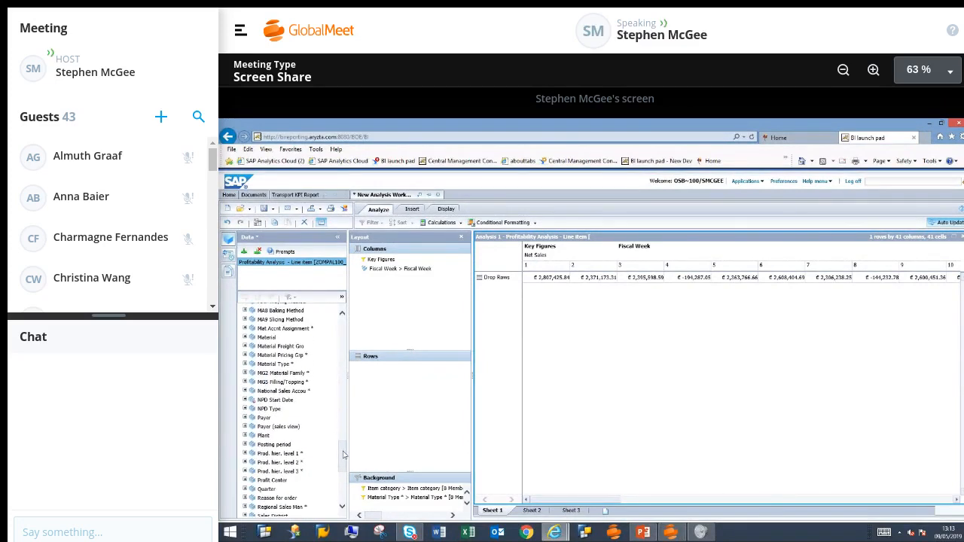
{"action": "left_click", "coordinate": [298, 454]}
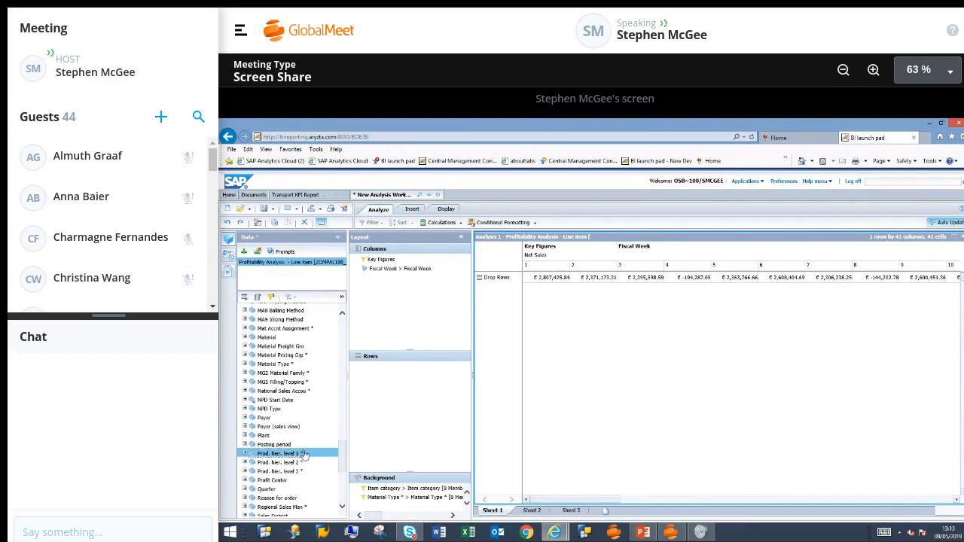
{"action": "left_click_drag", "start_coordinate": [300, 456], "coordinate": [488, 354]}
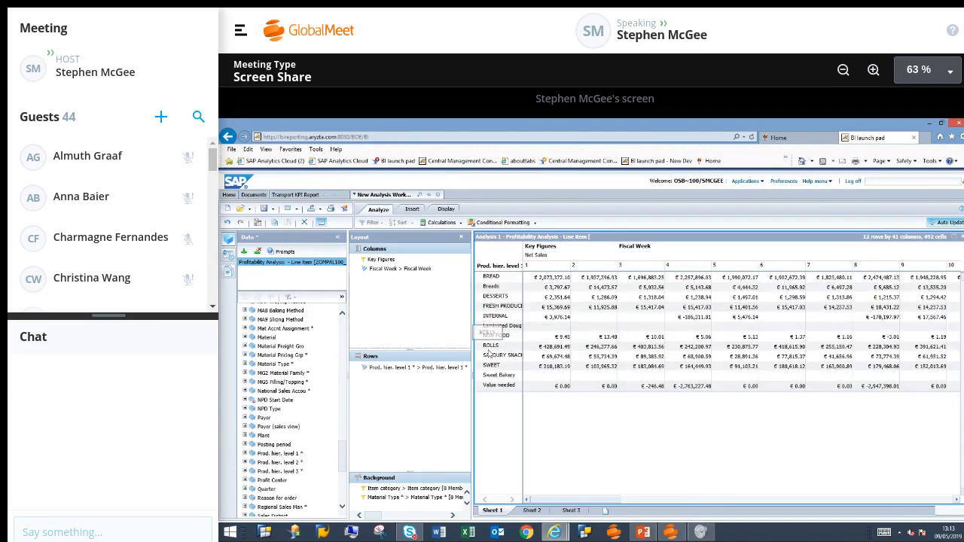
- Nest Prod. hier. level 2 and level 3 under level 1 in the rows, and remove level 2 again
{"action": "left_click", "coordinate": [286, 461]}
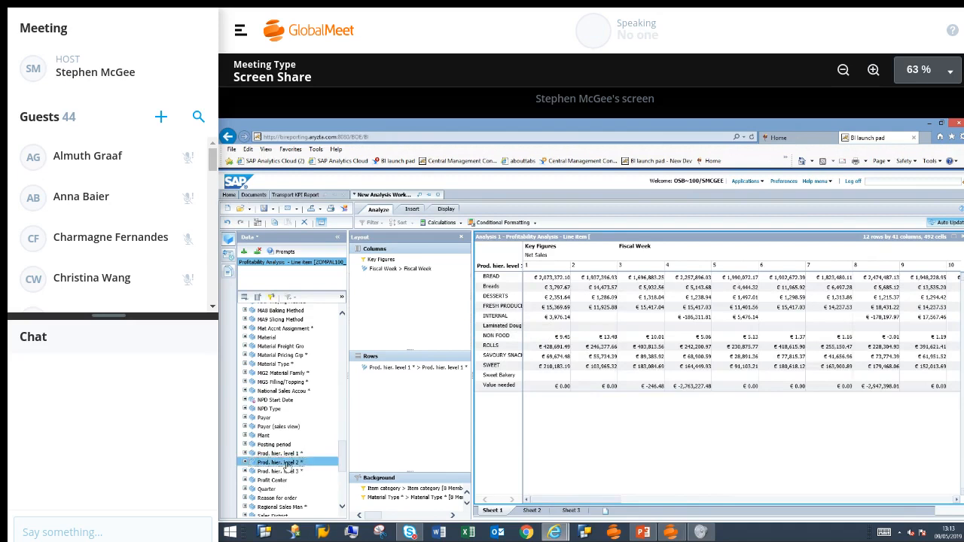
{"action": "left_click_drag", "start_coordinate": [381, 417], "coordinate": [382, 418]}
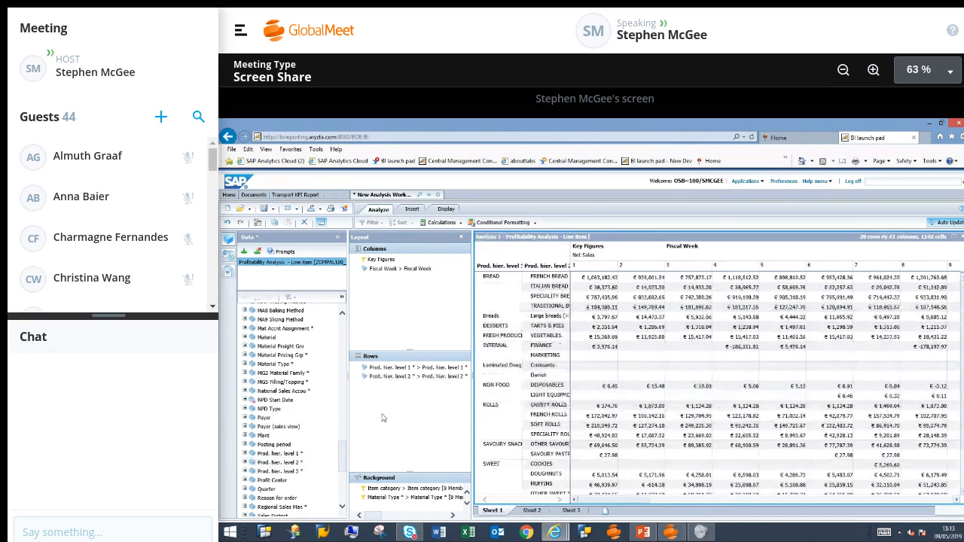
{"action": "left_click", "coordinate": [280, 470]}
{"action": "left_click_drag", "start_coordinate": [344, 448], "coordinate": [397, 381]}
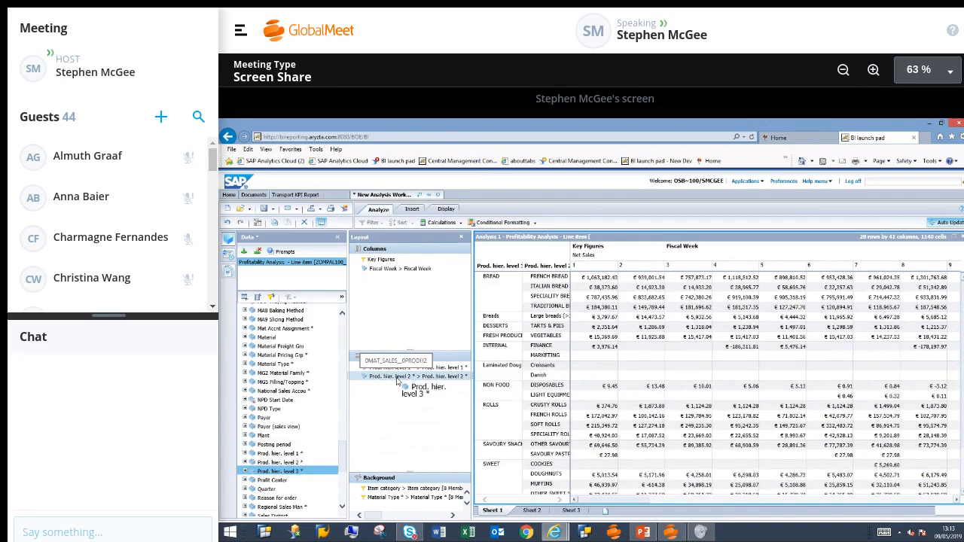
{"action": "left_click_drag", "start_coordinate": [397, 382], "coordinate": [397, 384]}
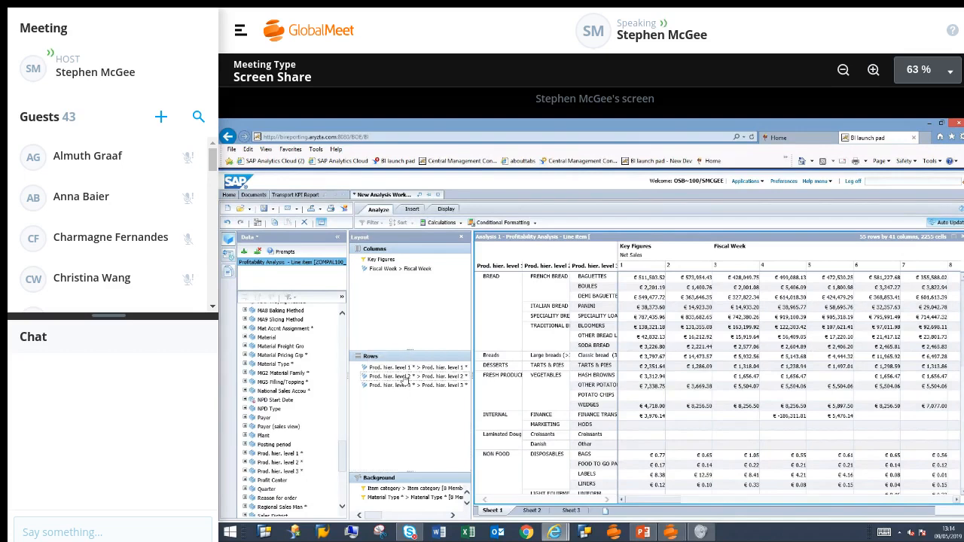
{"action": "left_click_drag", "start_coordinate": [388, 380], "coordinate": [317, 390]}
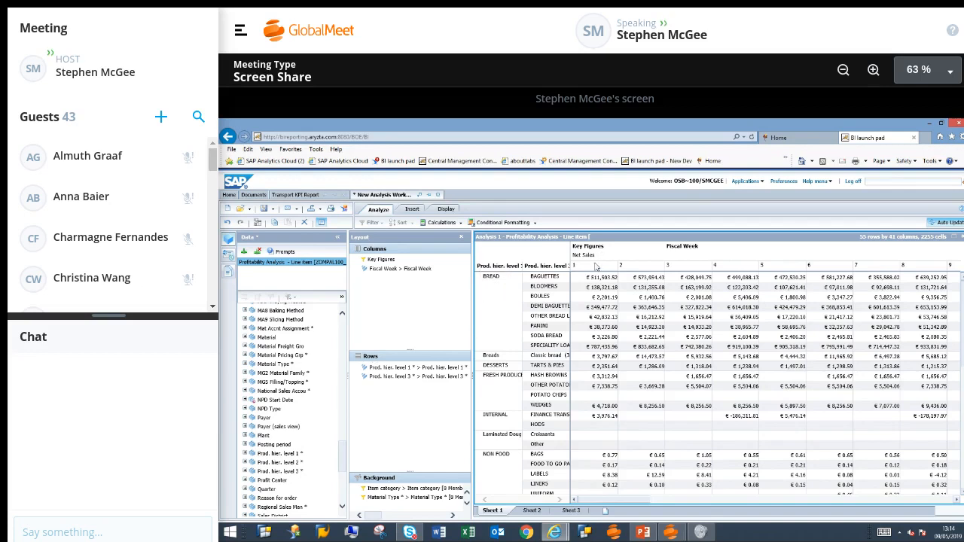
- Filter Prod. hier. level 1 by member to BREAD only and display its members as key and text
{"action": "left_click", "coordinate": [588, 270]}
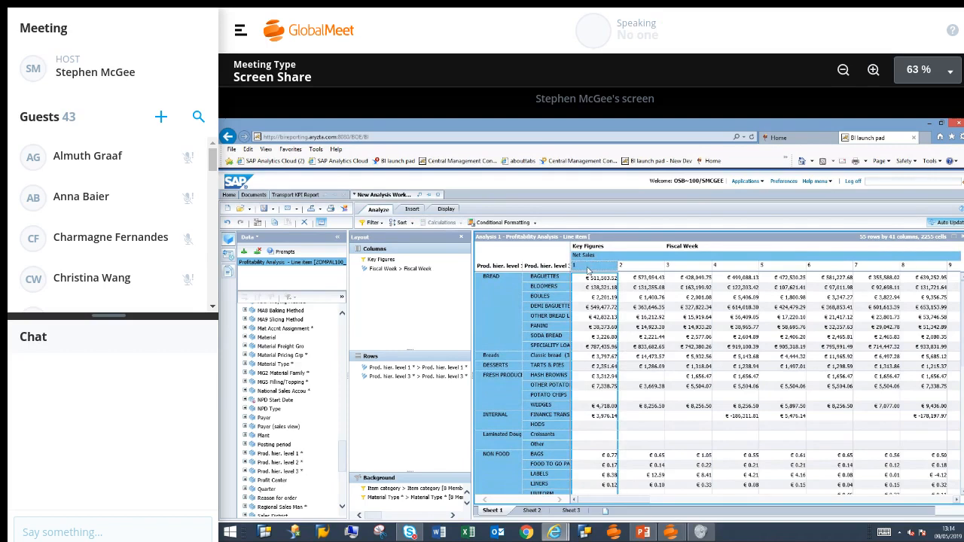
{"action": "left_click", "coordinate": [383, 226]}
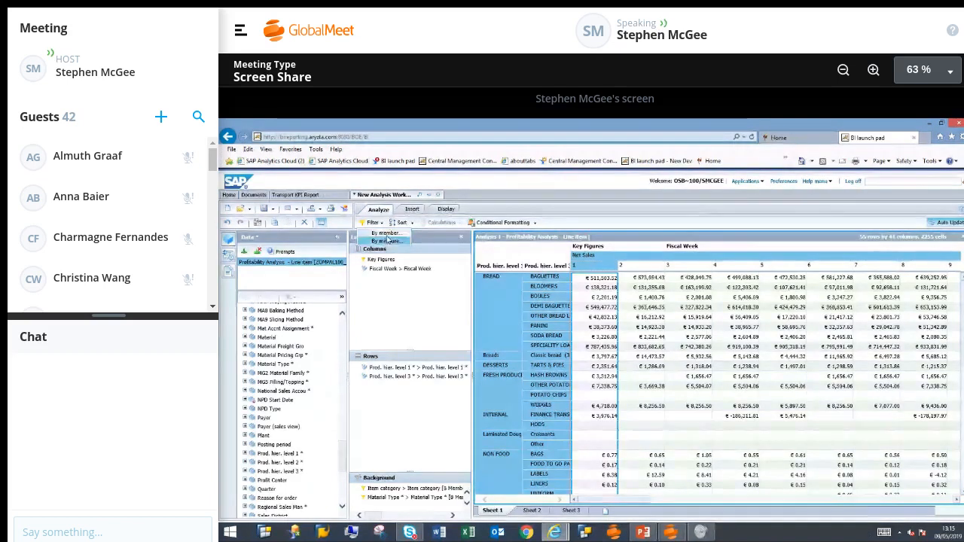
{"action": "left_click", "coordinate": [392, 370]}
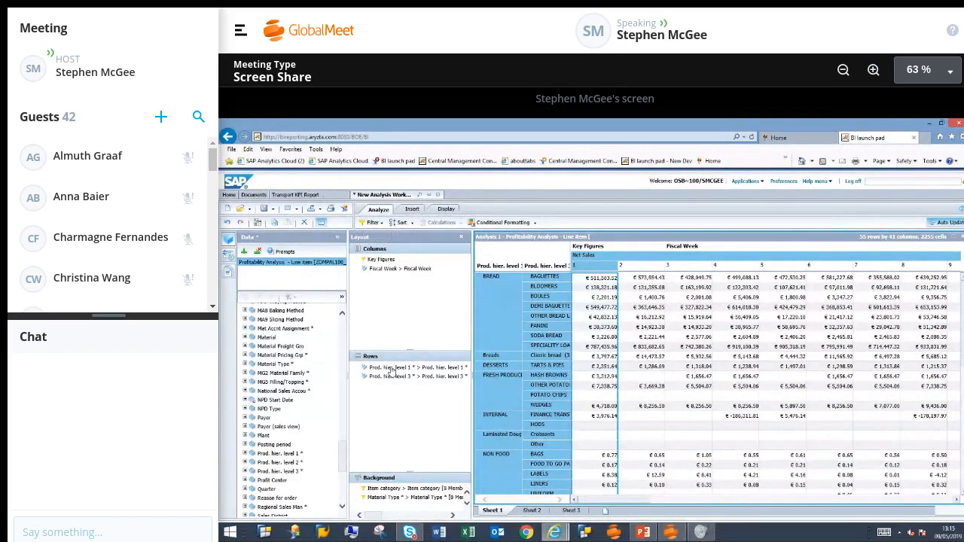
{"action": "right_click", "coordinate": [391, 370]}
{"action": "key", "text": "Escape"}
{"action": "right_click", "coordinate": [391, 369]}
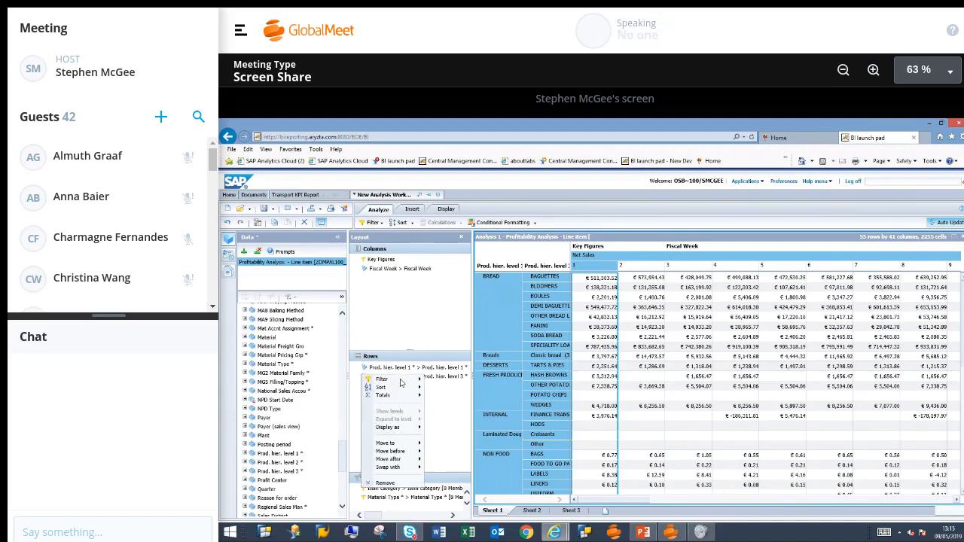
{"action": "mouse_move", "coordinate": [422, 382]}
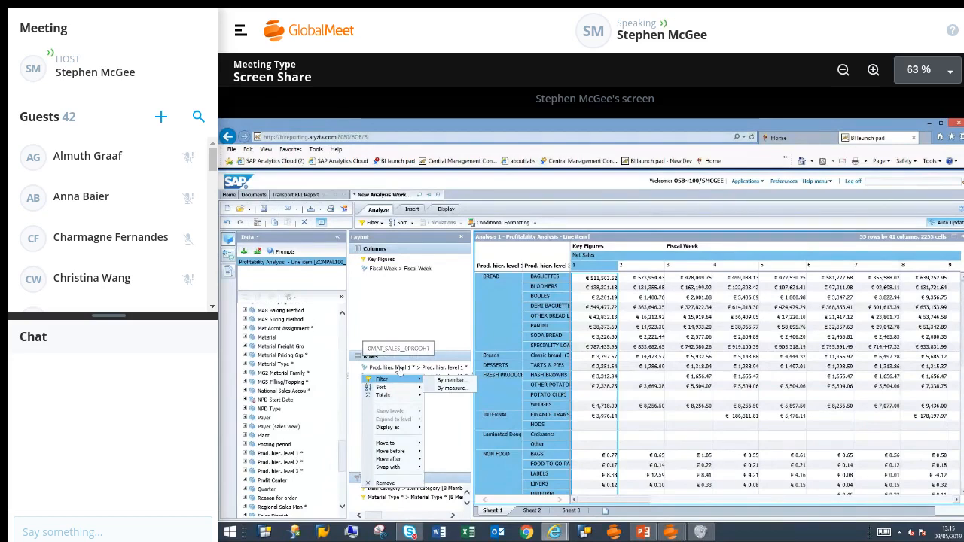
{"action": "left_click", "coordinate": [400, 370]}
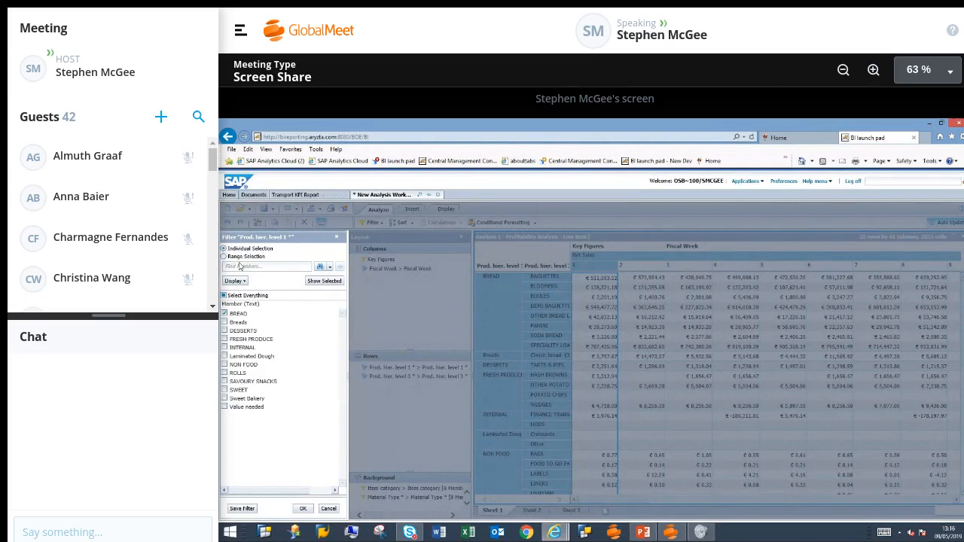
{"action": "left_click", "coordinate": [330, 270]}
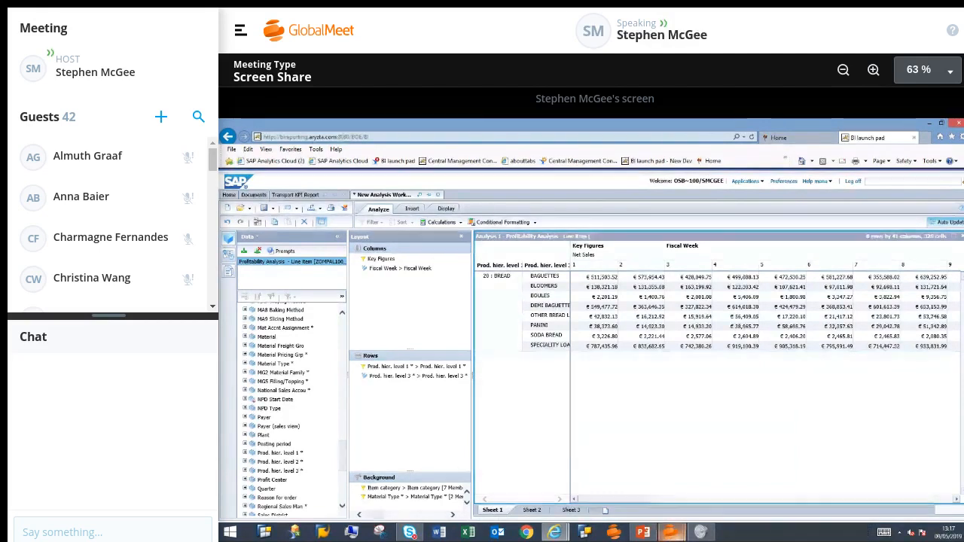
- Check the GlobalMeet meeting window for chat messages and switch back to the BI launch pad
{"action": "mouse_move", "coordinate": [671, 533]}
{"action": "left_click", "coordinate": [717, 493]}
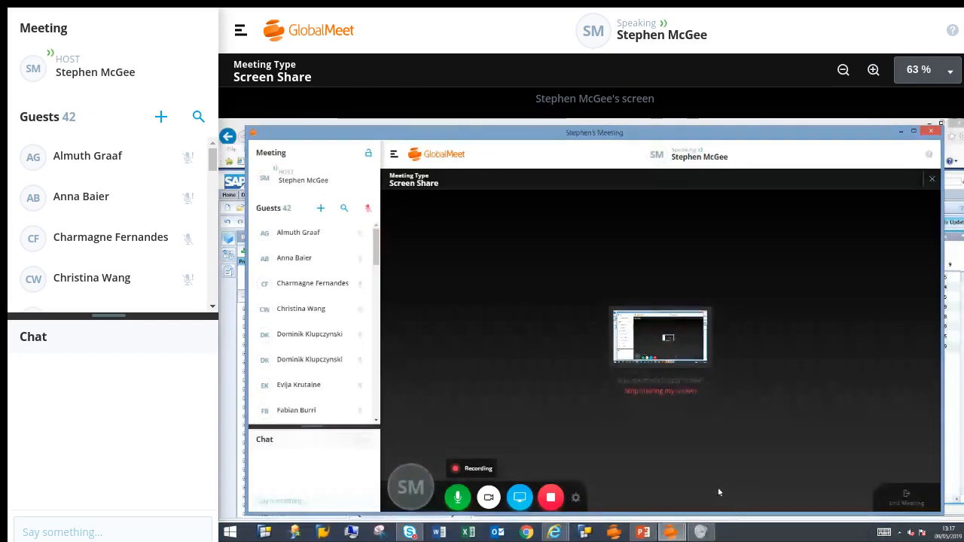
{"action": "mouse_move", "coordinate": [554, 535]}
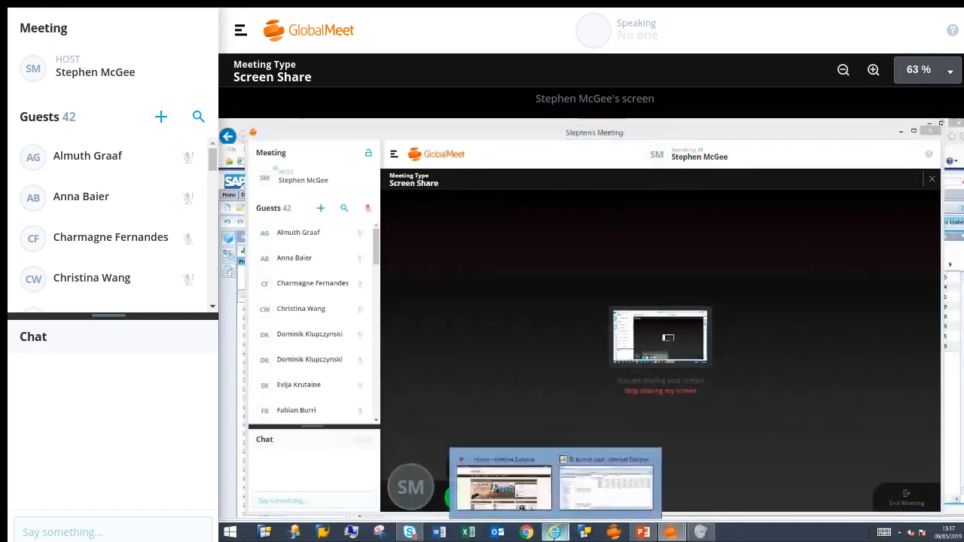
{"action": "left_click", "coordinate": [610, 489]}
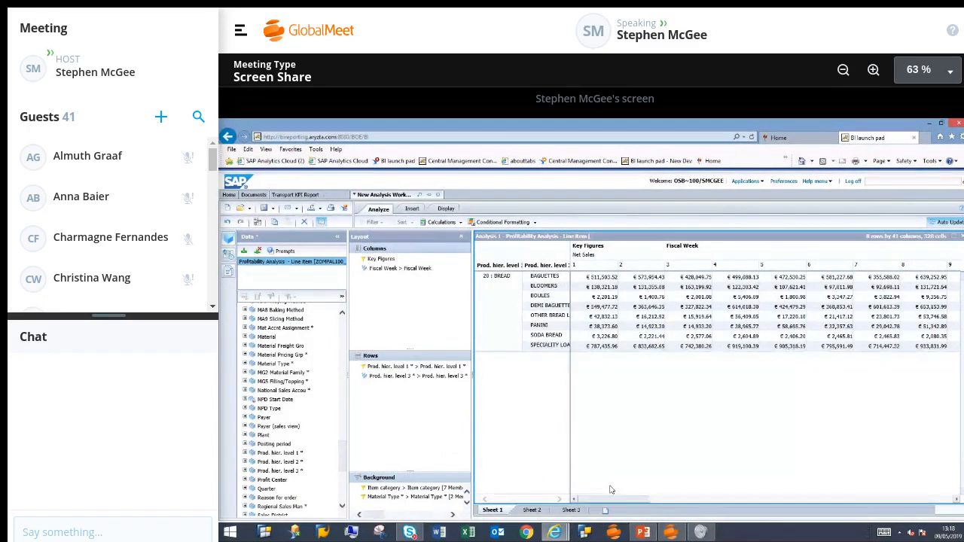
- Demonstrate selecting and clearing all members in the Prod. hier. level 1 filter, and reapply it with only 20 : BREAD
{"action": "double_click", "coordinate": [417, 370]}
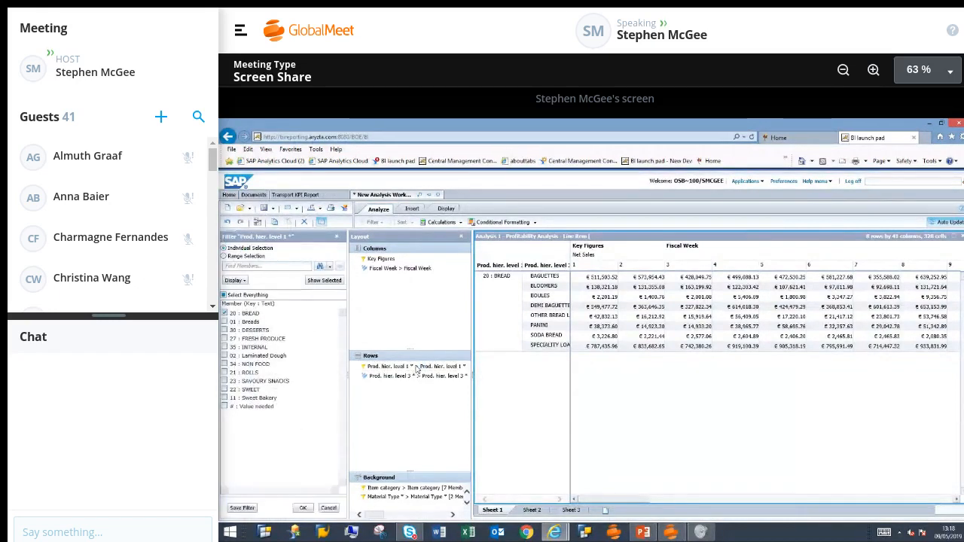
{"action": "left_click", "coordinate": [223, 294]}
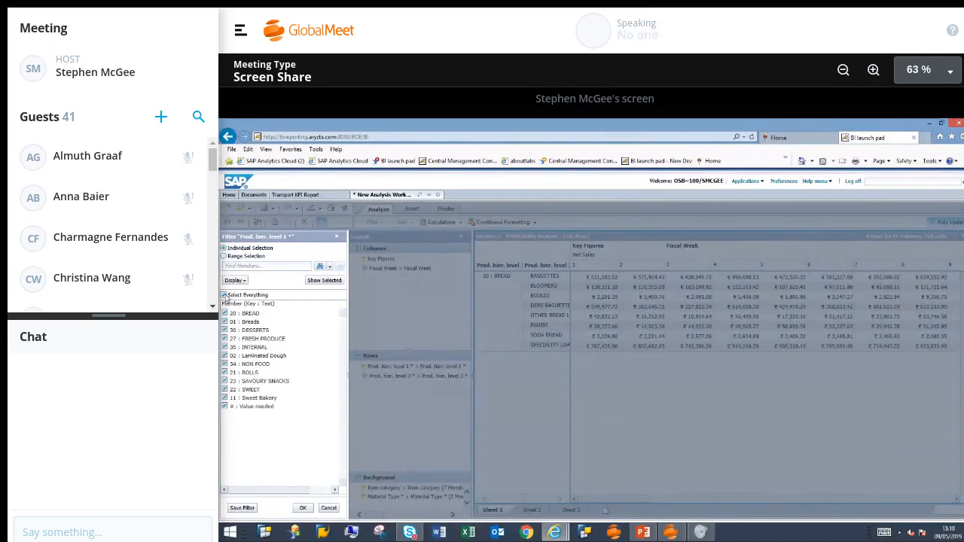
{"action": "left_click", "coordinate": [224, 294]}
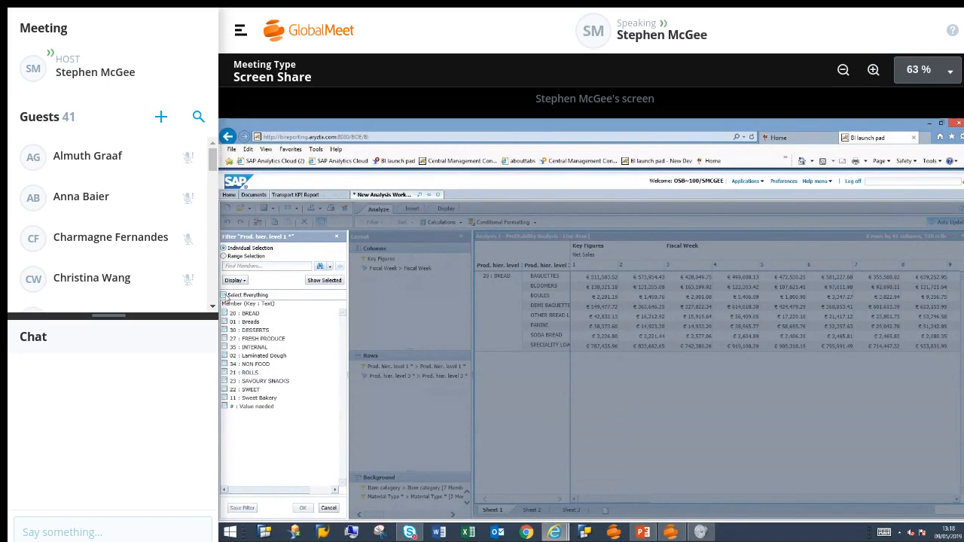
{"action": "left_click", "coordinate": [223, 294]}
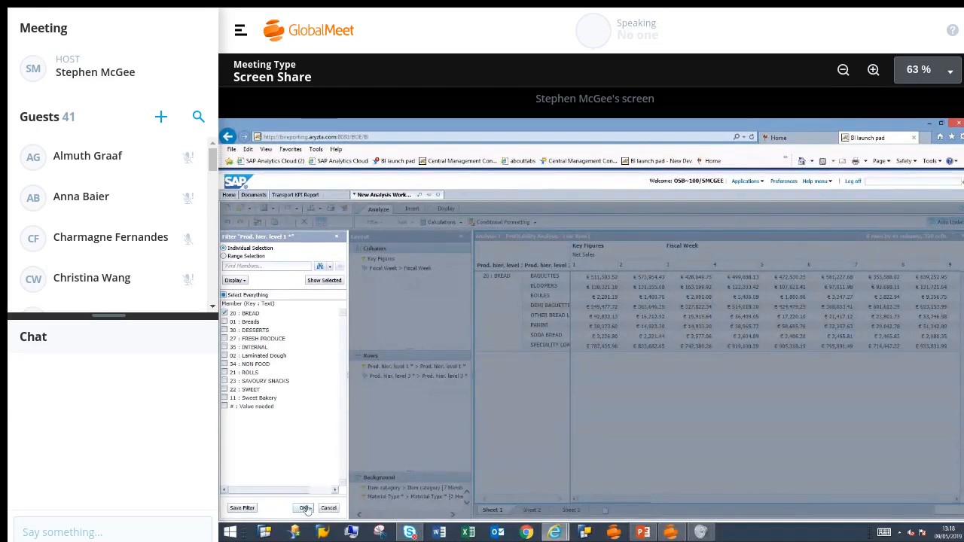
{"action": "left_click", "coordinate": [305, 508]}
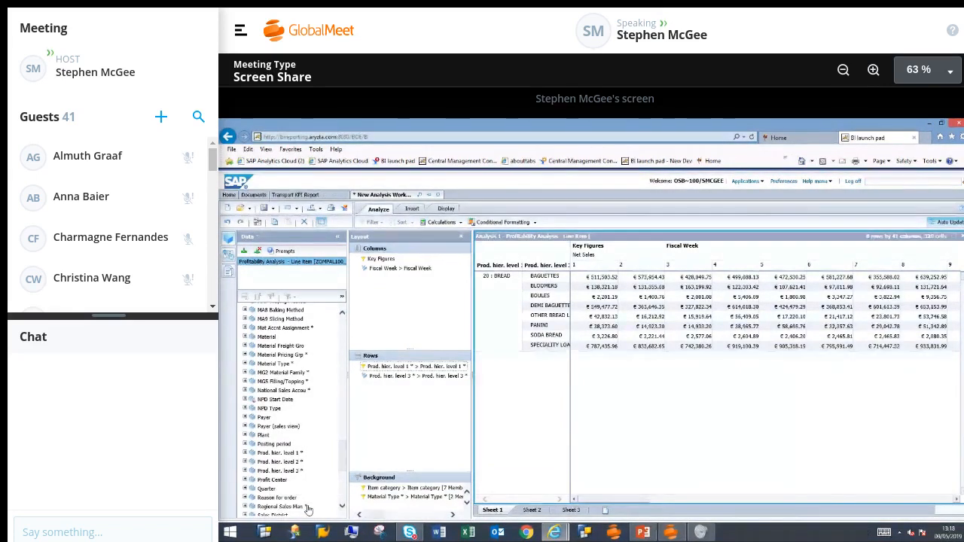
- Filter Prod. hier. level 3 by measure to include only members with Net Sales greater than 1,000,000
{"action": "left_click", "coordinate": [556, 278]}
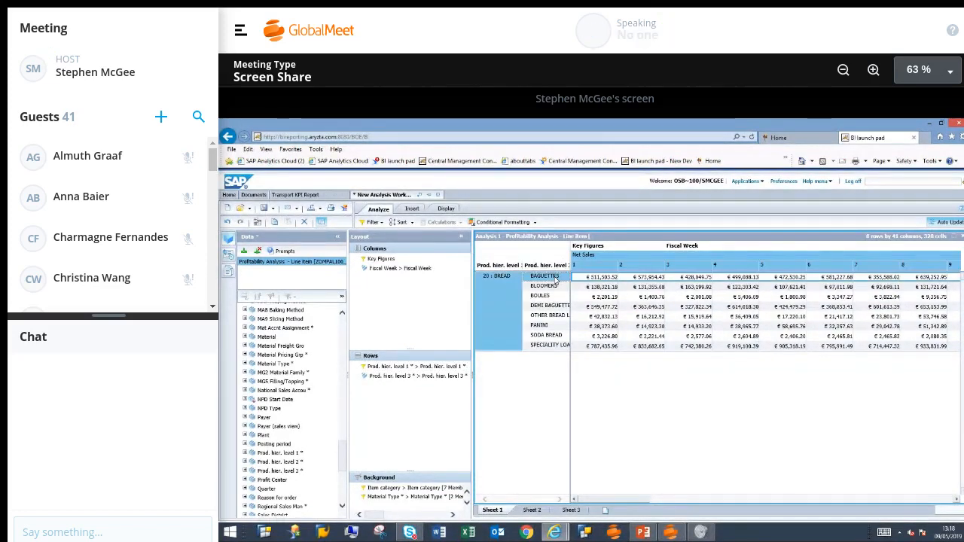
{"action": "left_click", "coordinate": [382, 224]}
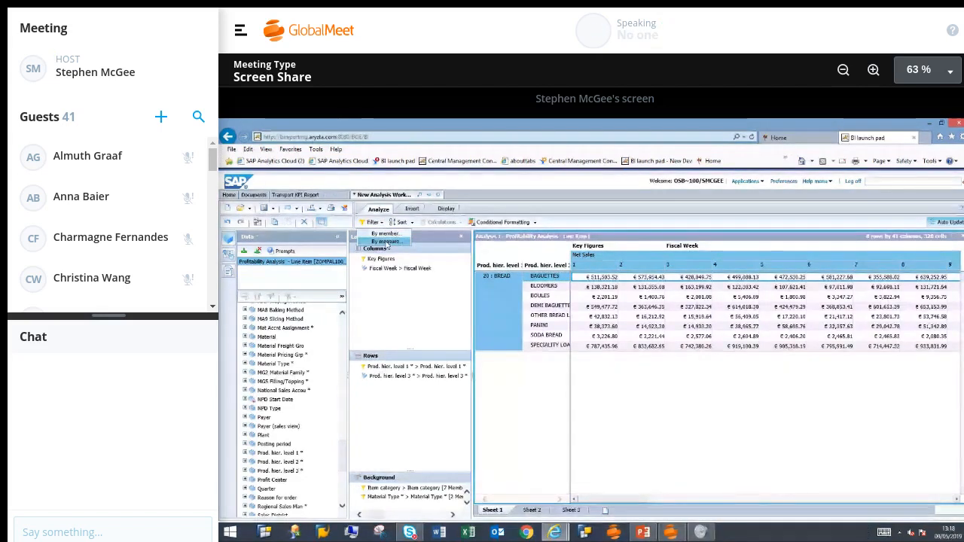
{"action": "left_click", "coordinate": [386, 242]}
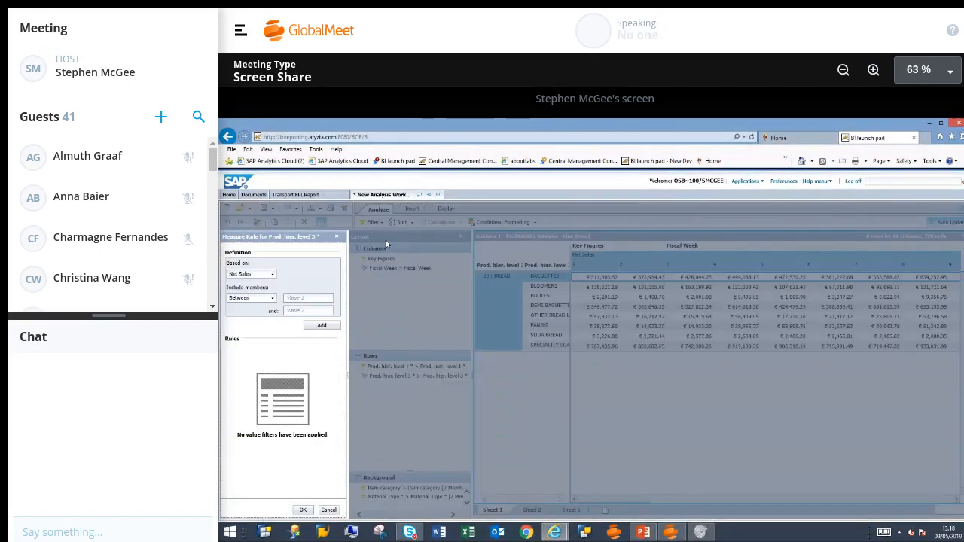
{"action": "left_click", "coordinate": [271, 299]}
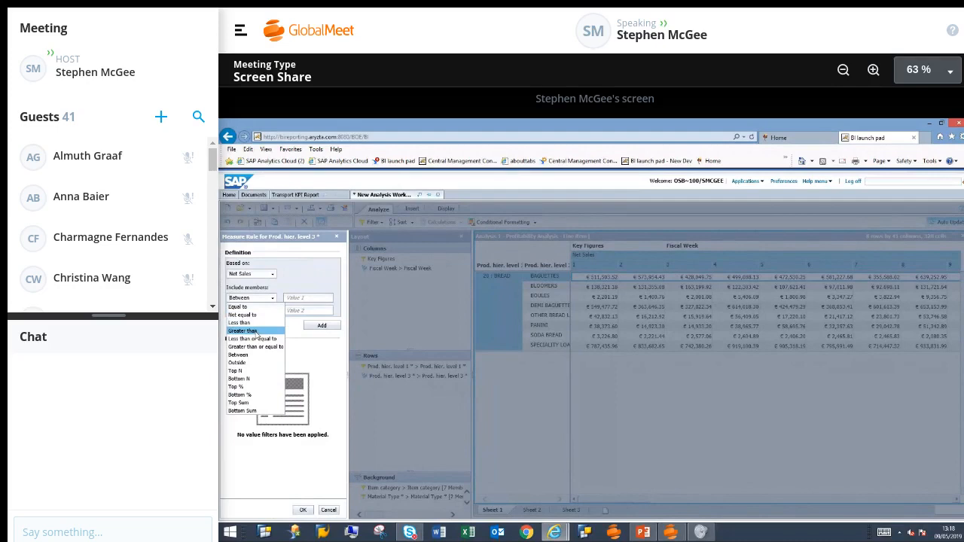
{"action": "left_click", "coordinate": [256, 332]}
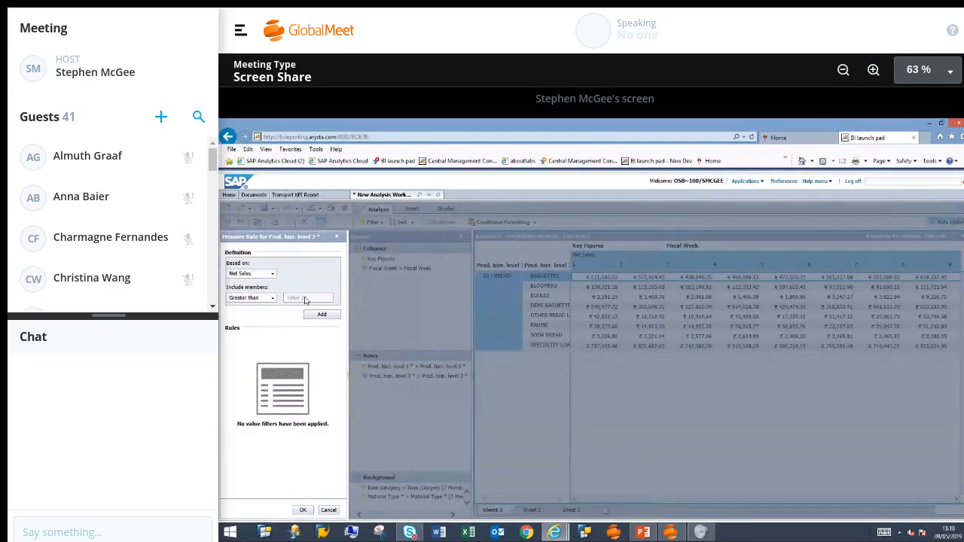
{"action": "left_click", "coordinate": [305, 298]}
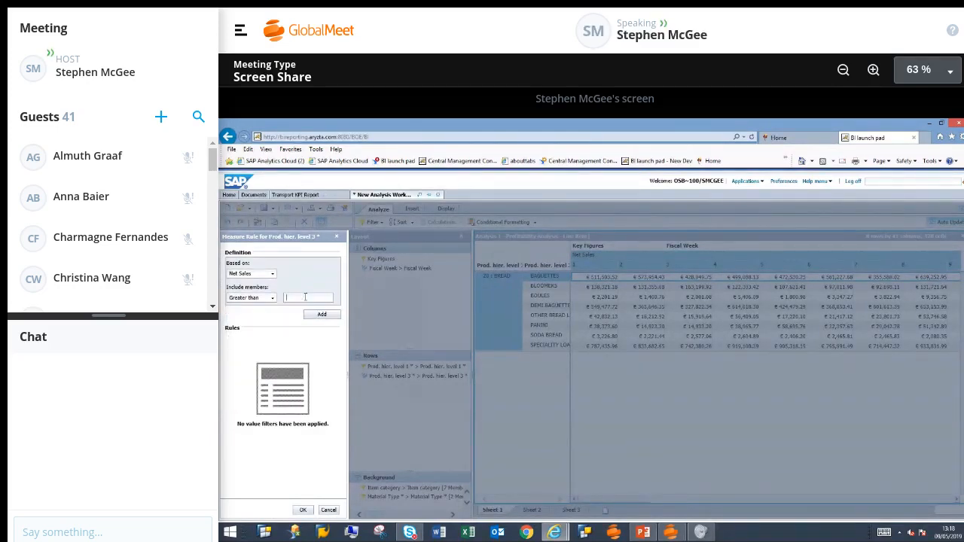
{"action": "type", "text": "1,000,0"}
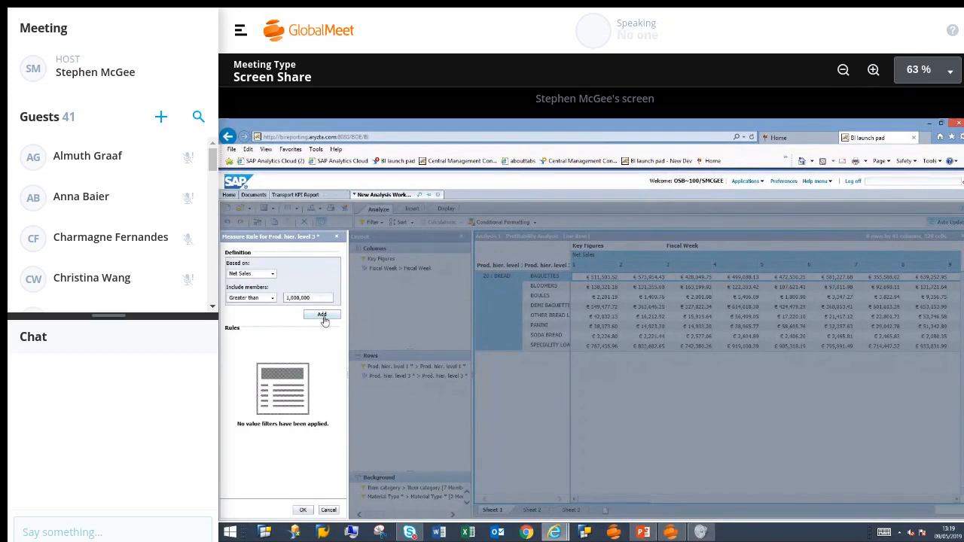
{"action": "left_click", "coordinate": [323, 316]}
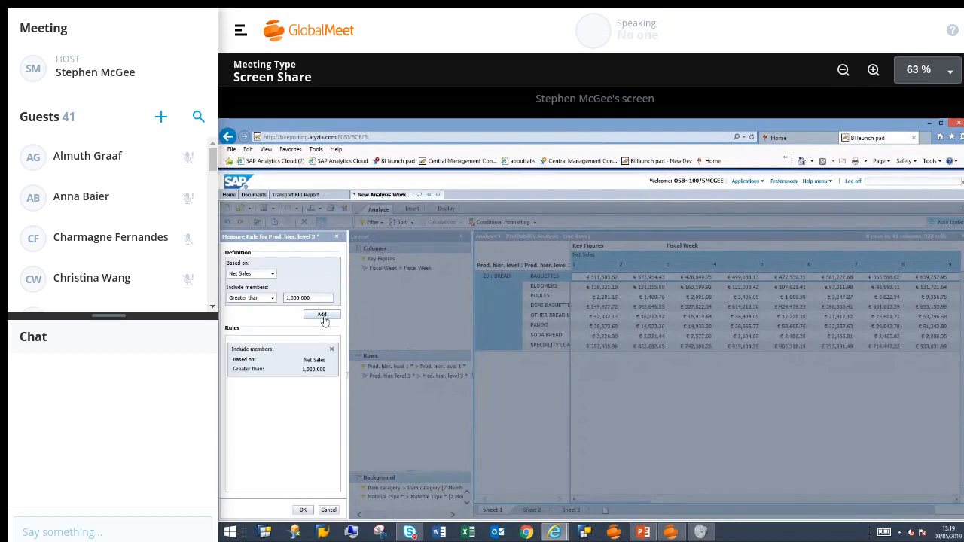
{"action": "left_click", "coordinate": [303, 510]}
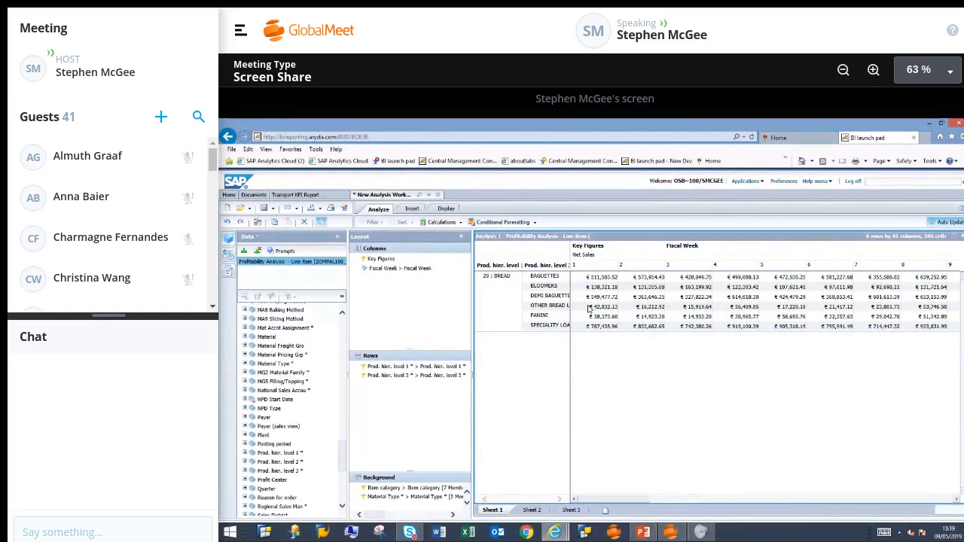
- Delete the Net Sales measure filter from Prod. hier. level 3
{"action": "left_click", "coordinate": [555, 280]}
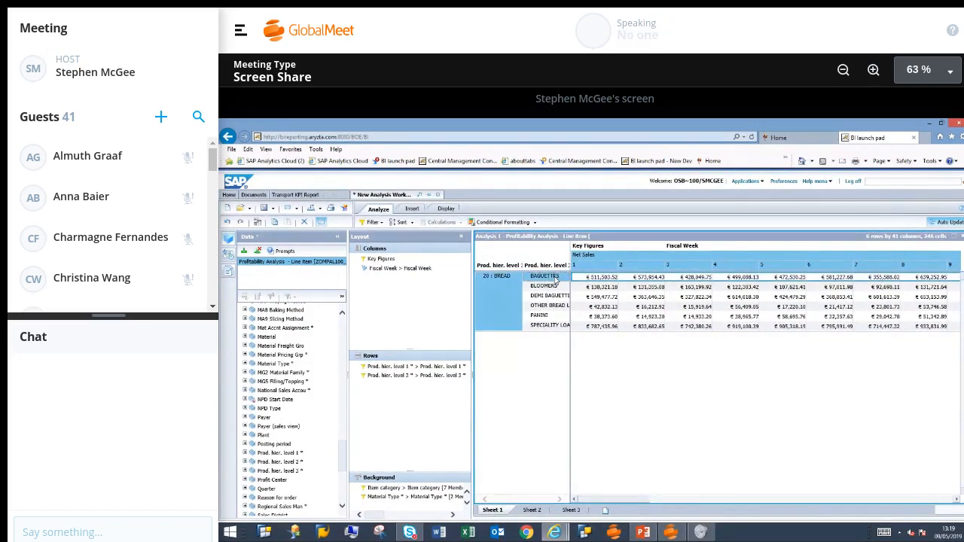
{"action": "left_click", "coordinate": [380, 222]}
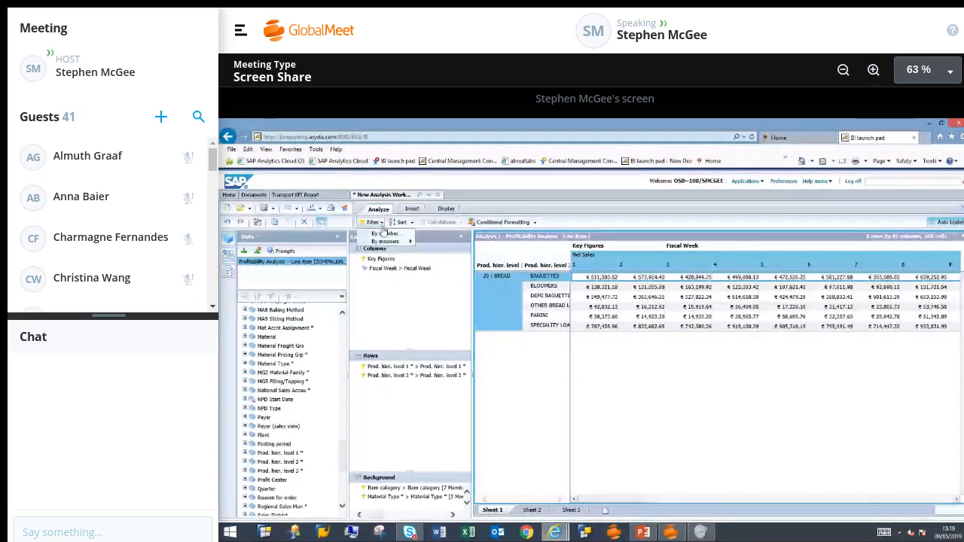
{"action": "mouse_move", "coordinate": [390, 242]}
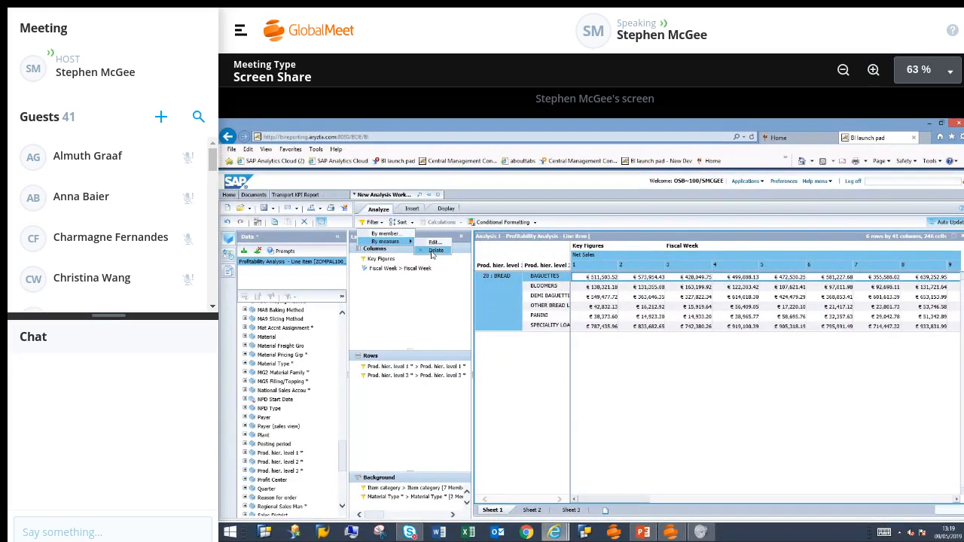
{"action": "left_click", "coordinate": [435, 251]}
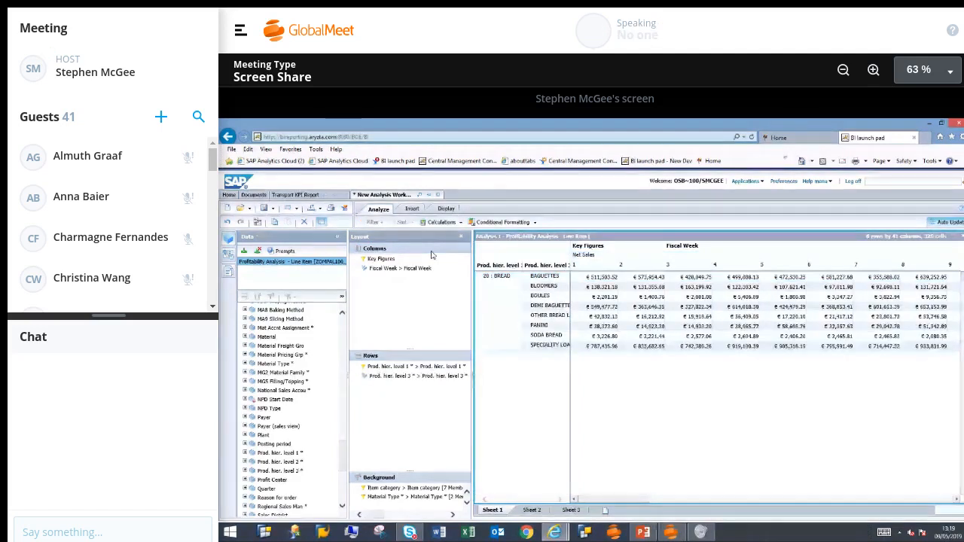
- Sort the product rows by fiscal week 1 Net Sales in descending order
{"action": "left_click", "coordinate": [595, 278]}
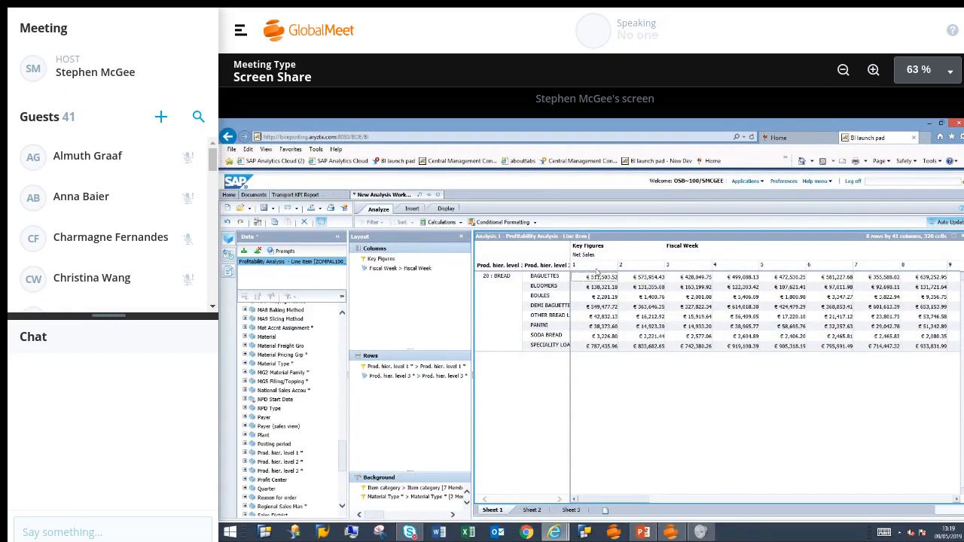
{"action": "left_click", "coordinate": [596, 270]}
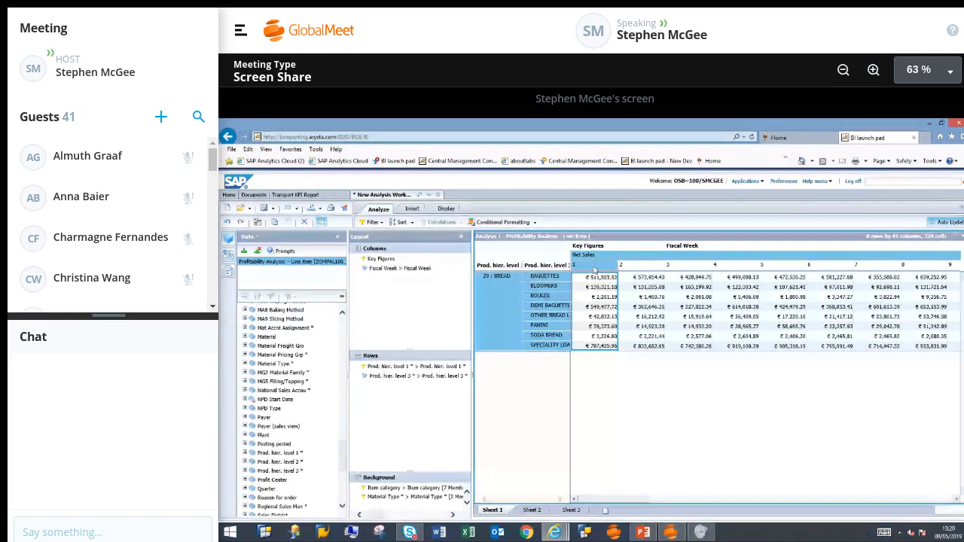
{"action": "left_click", "coordinate": [411, 224]}
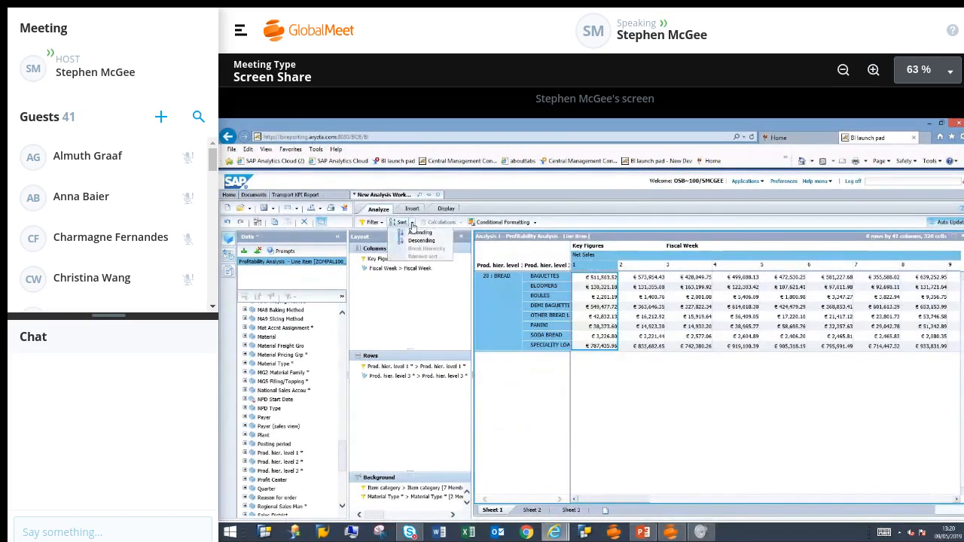
{"action": "left_click", "coordinate": [416, 241]}
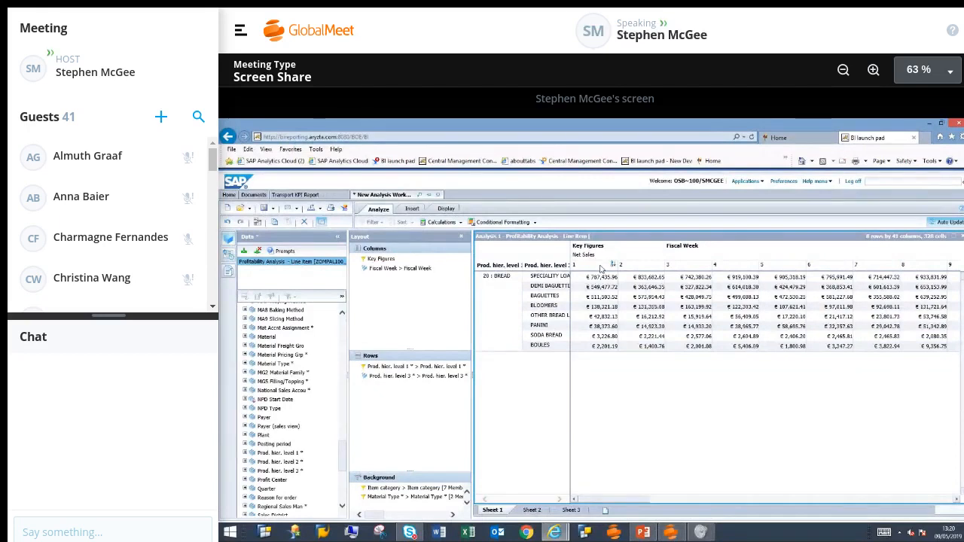
- Remove the sort from the fiscal week 1 Net Sales column
{"action": "left_click", "coordinate": [602, 269]}
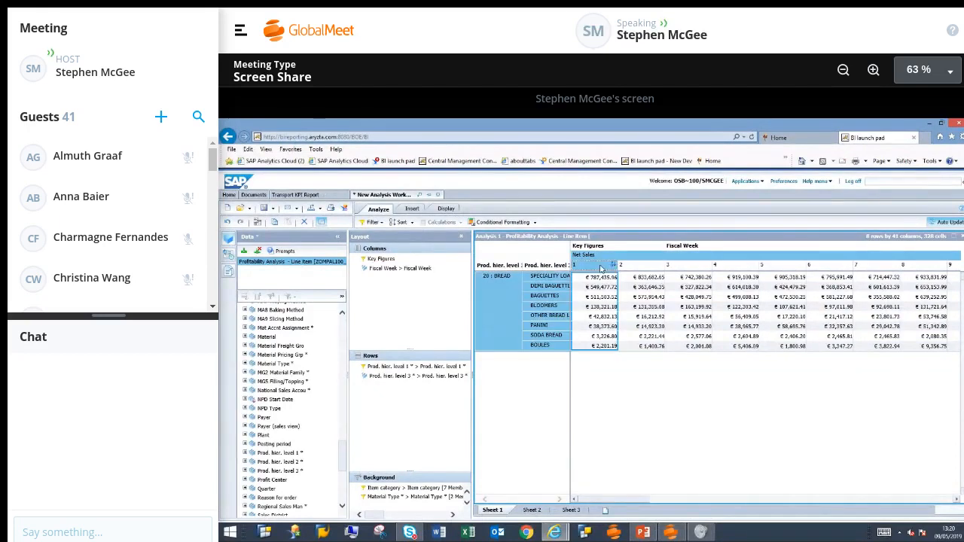
{"action": "left_click", "coordinate": [412, 226]}
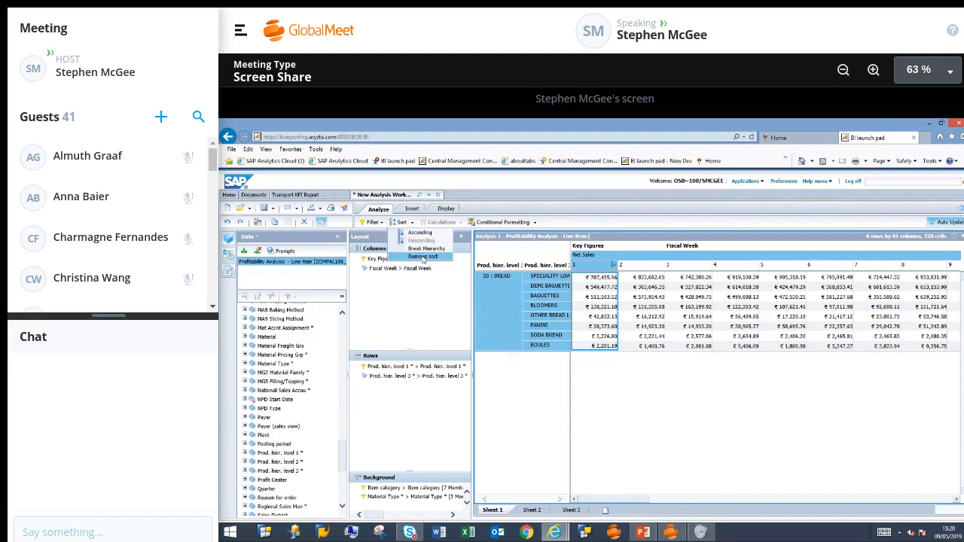
{"action": "left_click", "coordinate": [422, 257]}
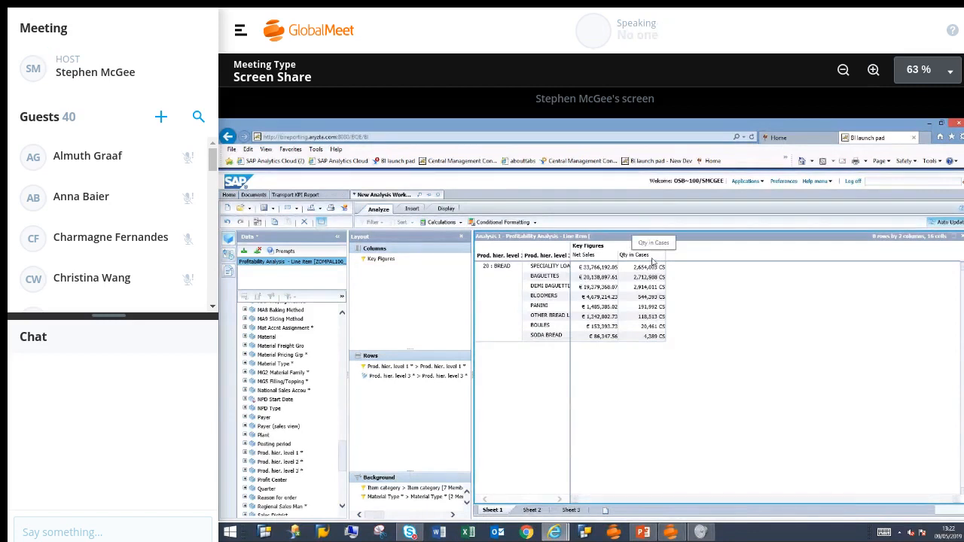
- Start a custom calculation named Custom Calculation 1, based on Key Figures, and insert the mathematical TRUNC function
{"action": "left_click", "coordinate": [460, 223]}
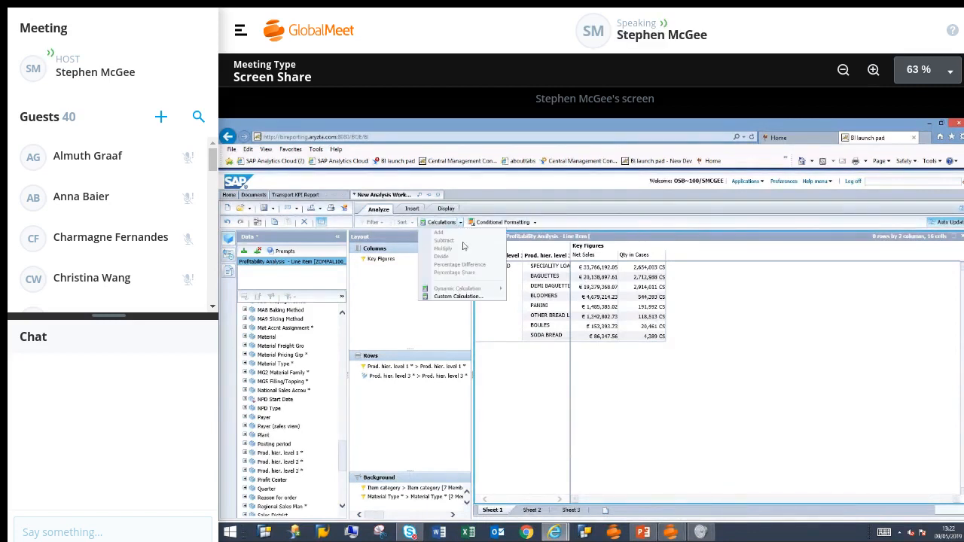
{"action": "left_click", "coordinate": [467, 298]}
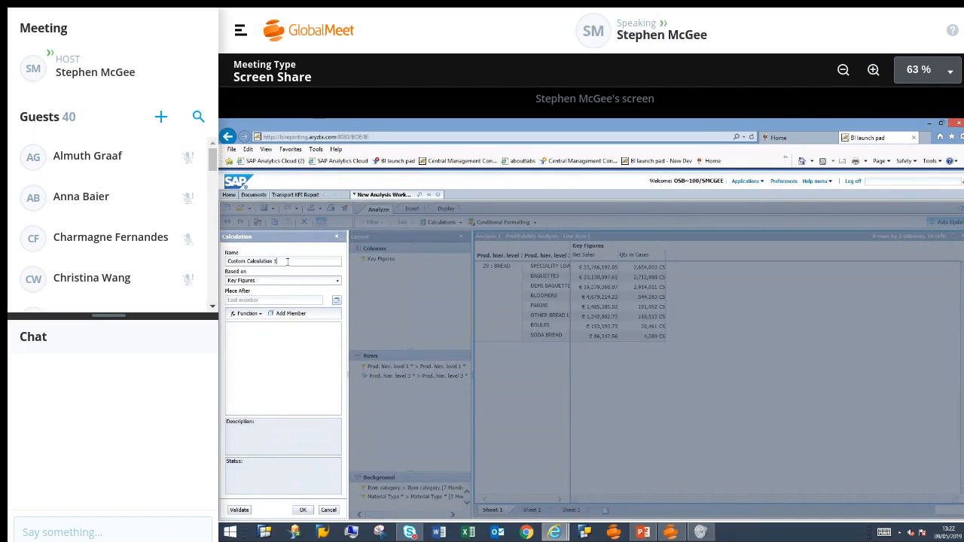
{"action": "left_click", "coordinate": [270, 283]}
{"action": "left_click", "coordinate": [255, 300]}
{"action": "left_click", "coordinate": [261, 316]}
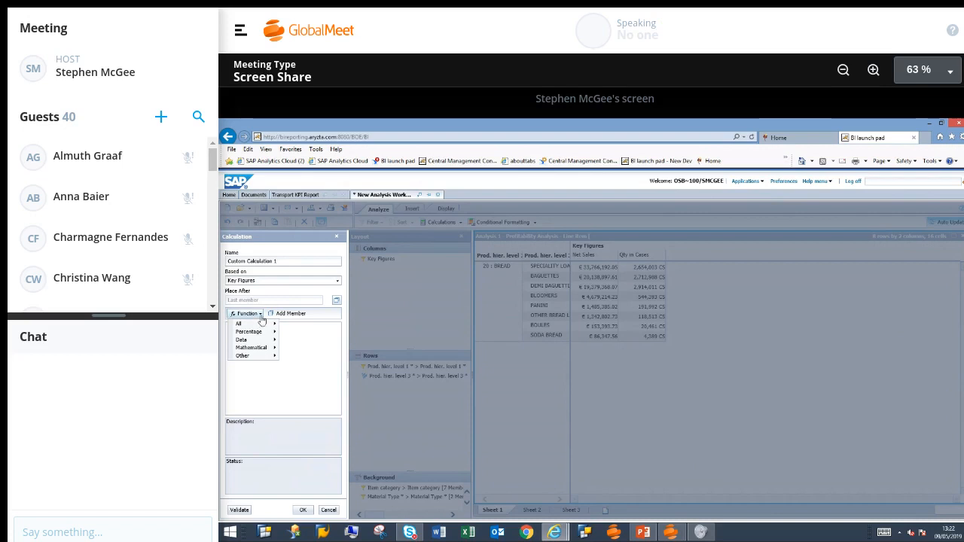
{"action": "mouse_move", "coordinate": [265, 324]}
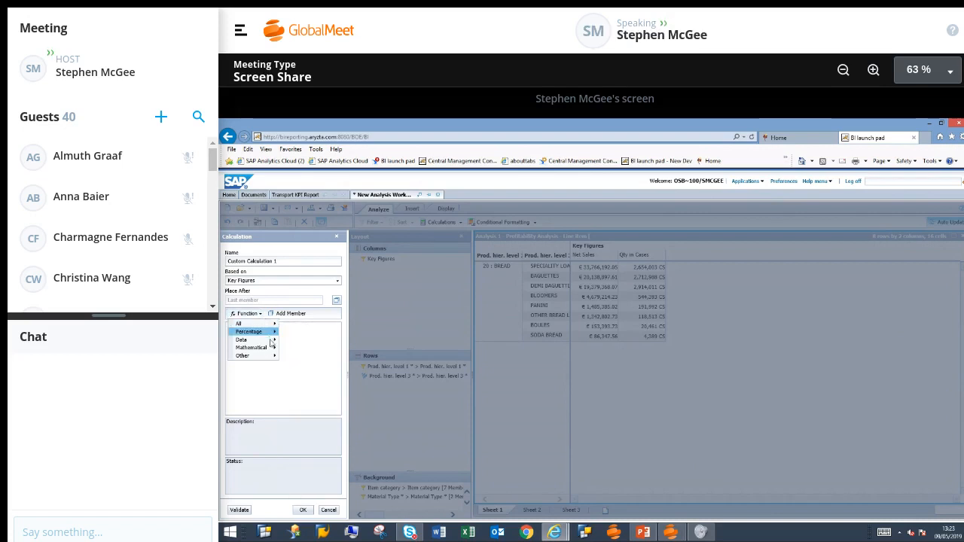
{"action": "mouse_move", "coordinate": [272, 351]}
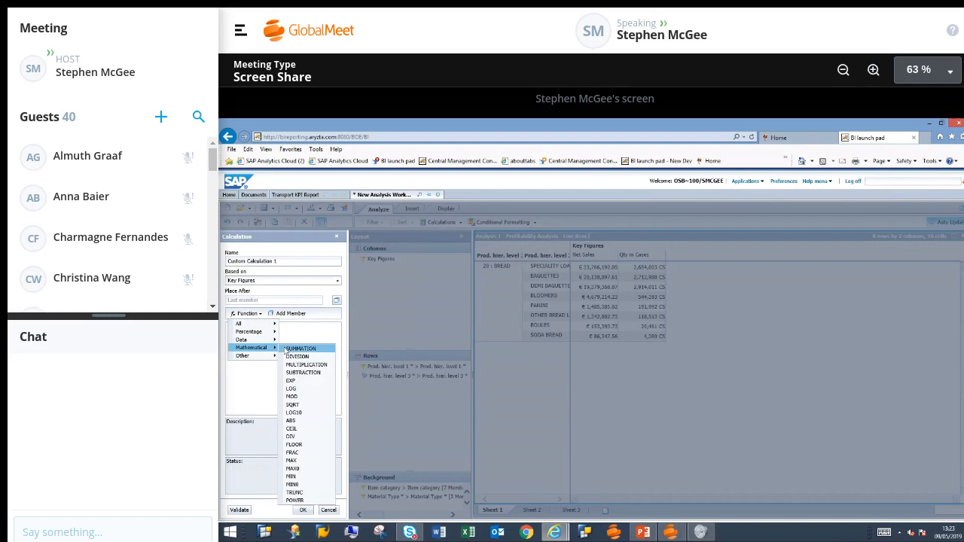
{"action": "left_click", "coordinate": [295, 492]}
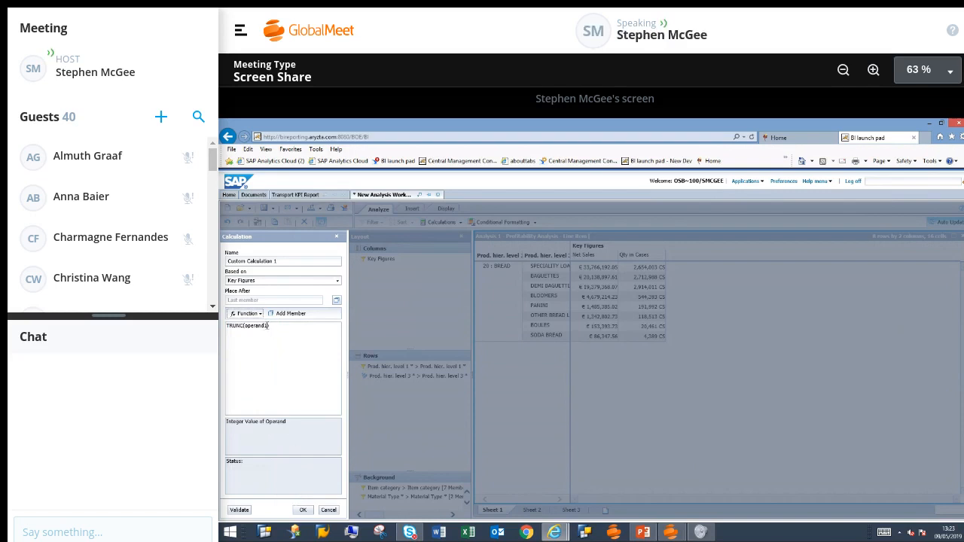
- Replace the TRUNC operand with the Net Sales member divided by the Qty in Cases member
{"action": "left_click_drag", "start_coordinate": [269, 326], "coordinate": [244, 325]}
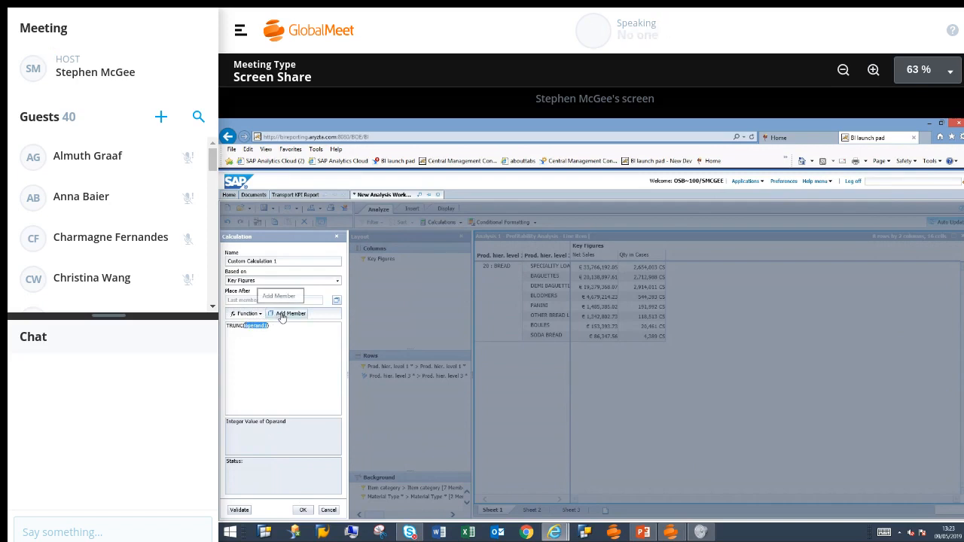
{"action": "left_click", "coordinate": [282, 316]}
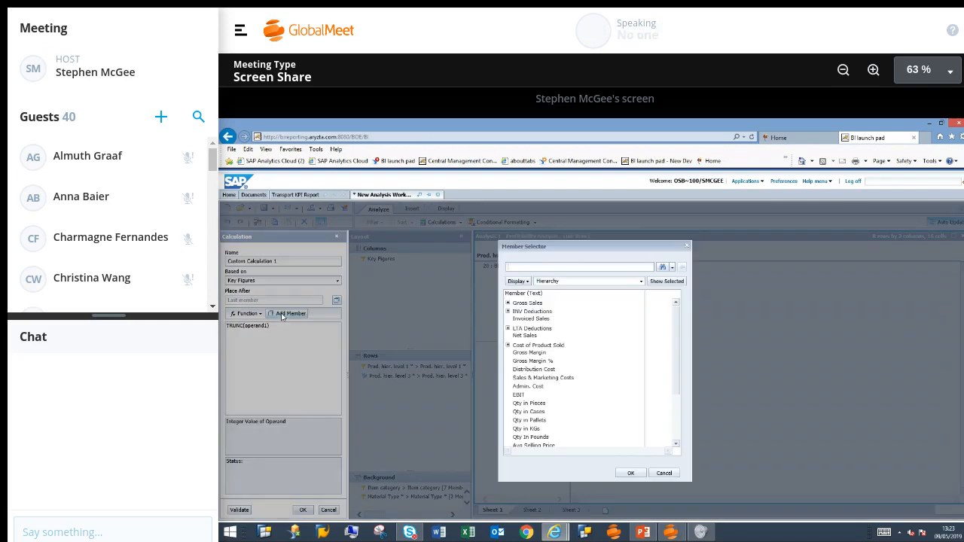
{"action": "left_click", "coordinate": [526, 336]}
{"action": "left_click", "coordinate": [638, 474]}
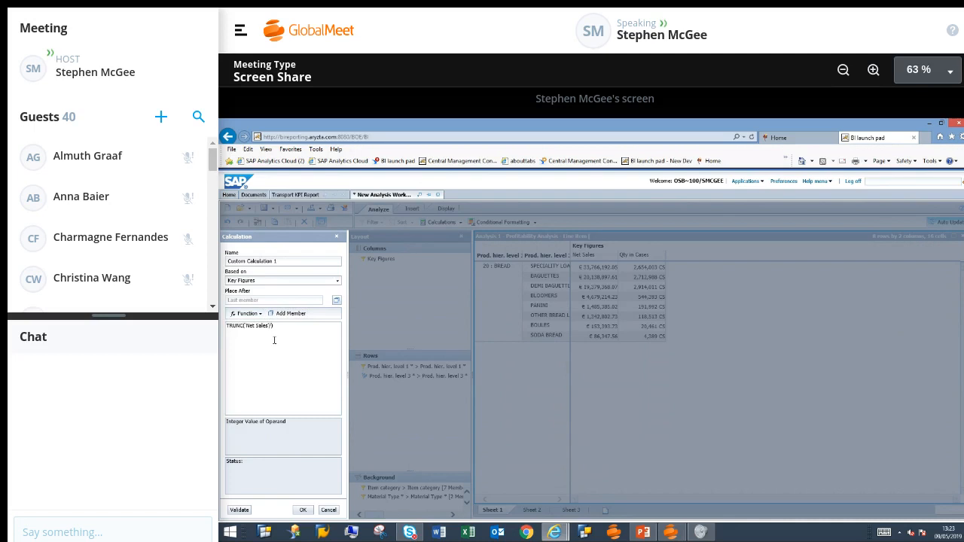
{"action": "left_click", "coordinate": [291, 317]}
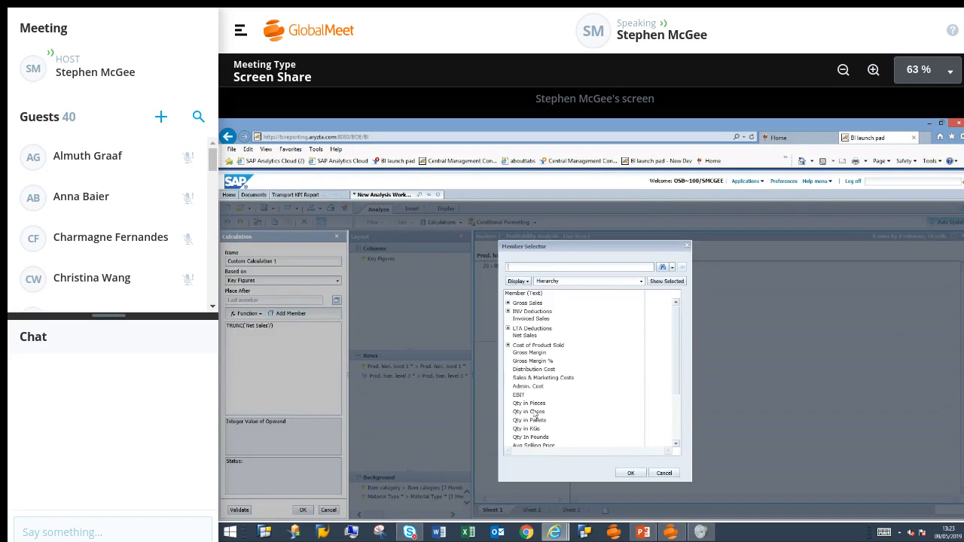
{"action": "left_click", "coordinate": [530, 411]}
{"action": "left_click", "coordinate": [631, 472]}
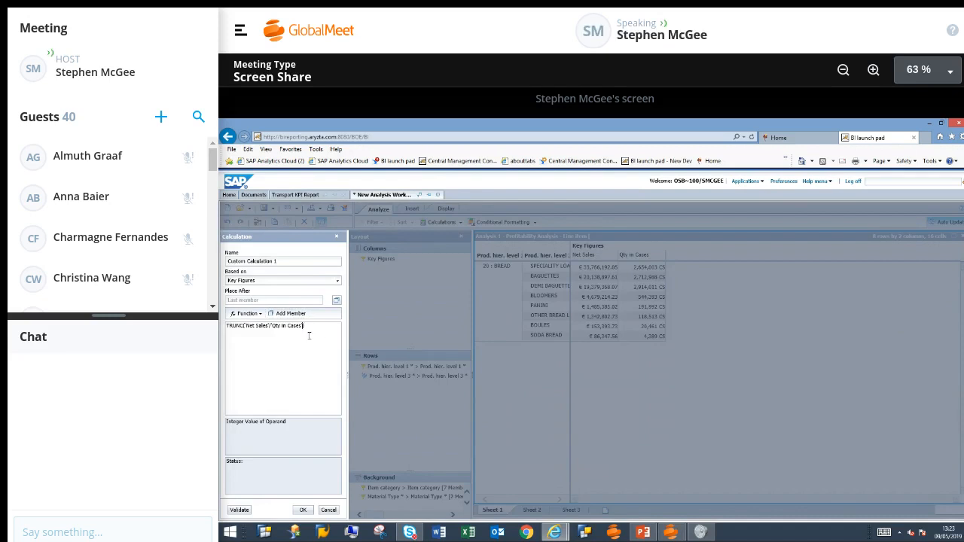
- Complete the TRUNC('Net Sales'/'Qty in Cases') formula, validate it and add the calculation to the analysis
{"action": "type", "text": ")"}
{"action": "type", "text": "1"}
{"action": "left_click", "coordinate": [239, 510]}
{"action": "left_click", "coordinate": [302, 511]}
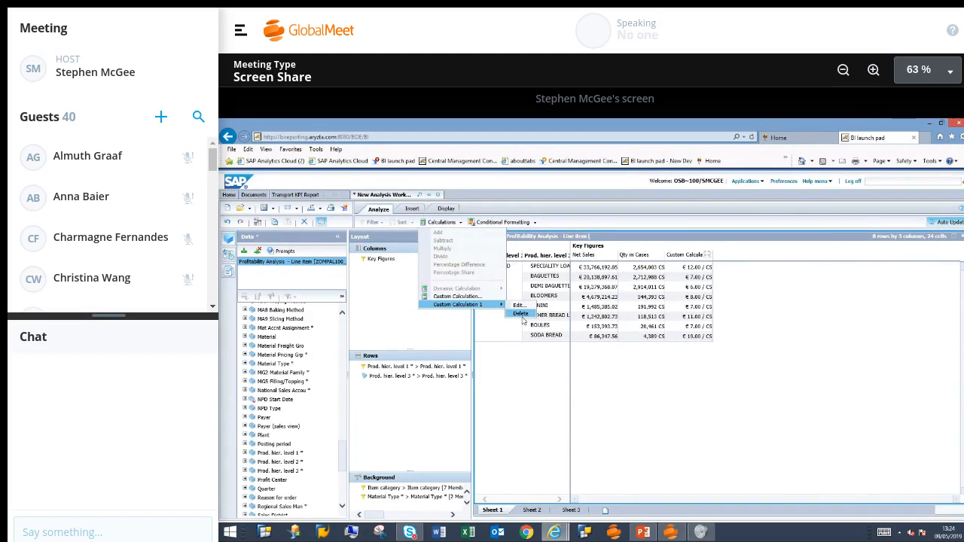
- Delete Custom Calculation 1 and add an Accumulative Sum dynamic calculation on Qty in Cases
{"action": "left_click", "coordinate": [521, 315]}
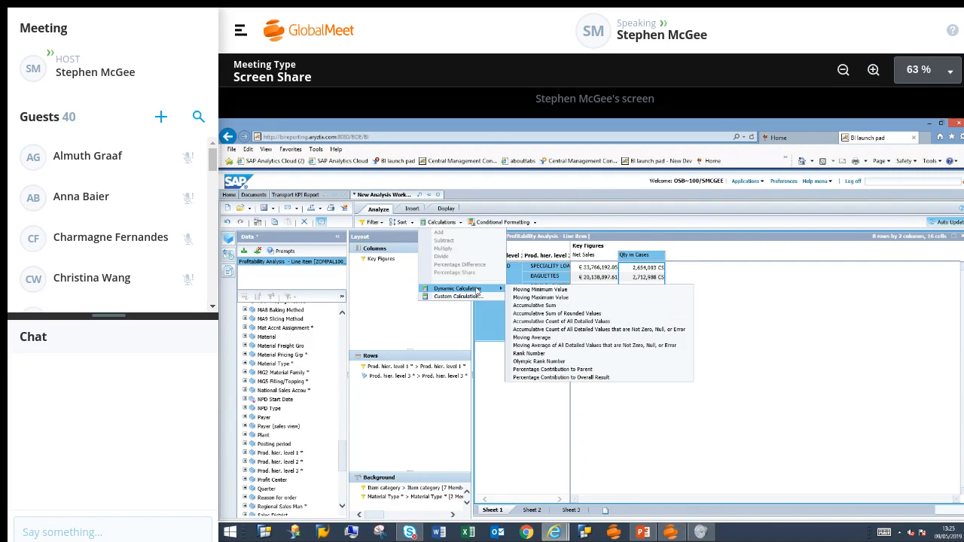
{"action": "left_click", "coordinate": [536, 306]}
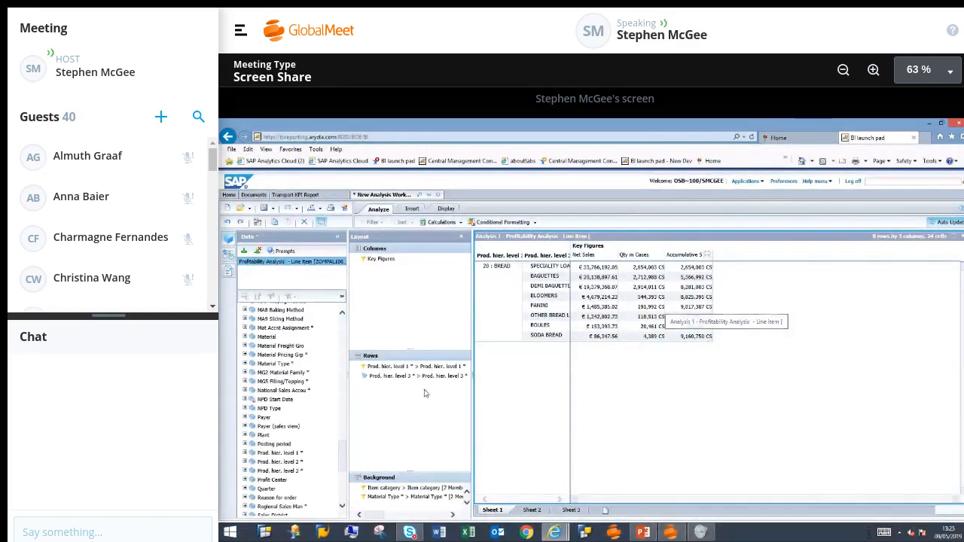
- Show totals for the Prod. hier. level 1 row hierarchy
{"action": "right_click", "coordinate": [375, 367]}
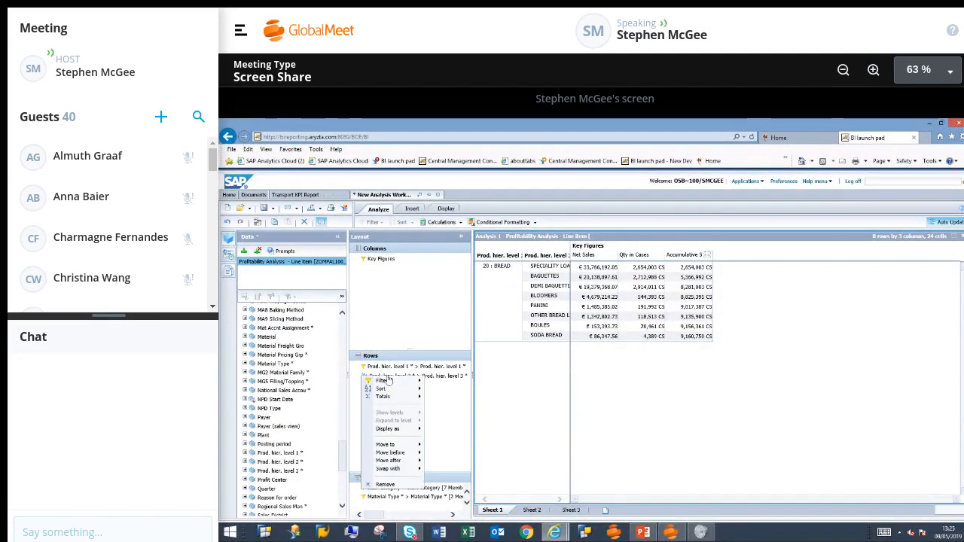
{"action": "mouse_move", "coordinate": [403, 403]}
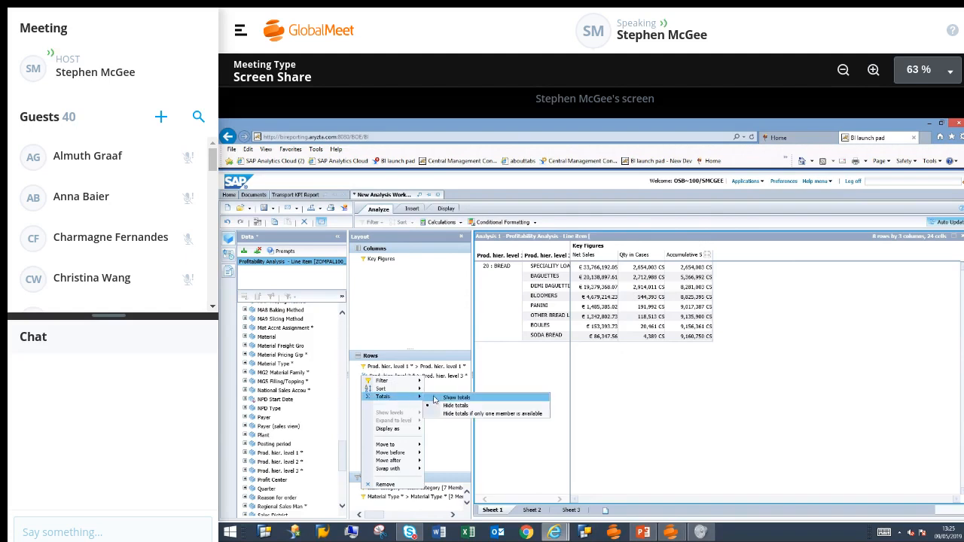
{"action": "left_click", "coordinate": [434, 399]}
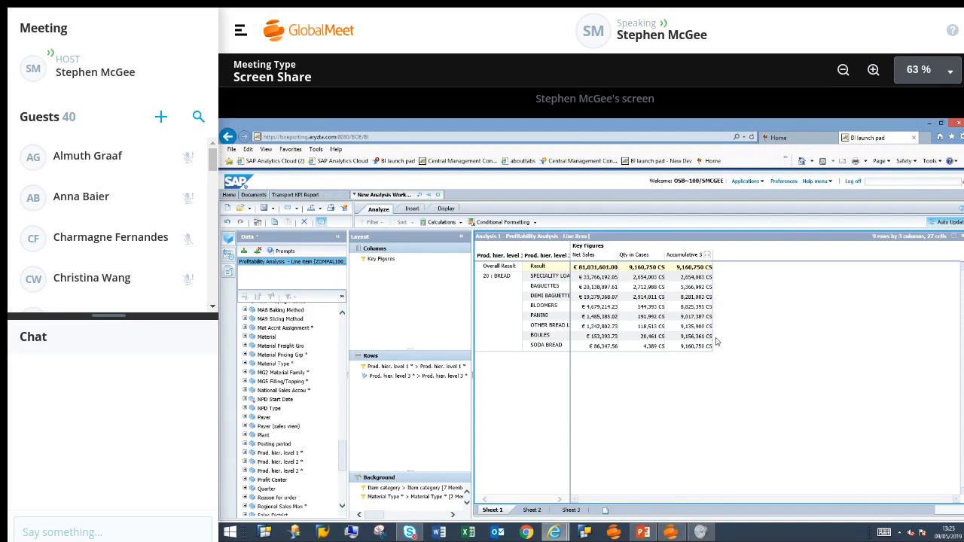
- Delete the Accumulative Sum: Qty in Cases calculation from the analysis
{"action": "left_click", "coordinate": [708, 256]}
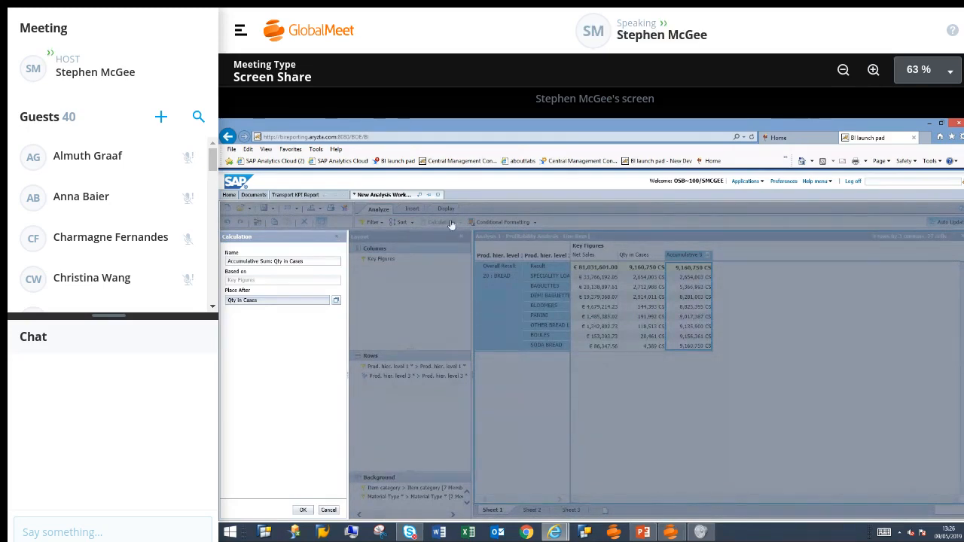
{"action": "left_click", "coordinate": [707, 256]}
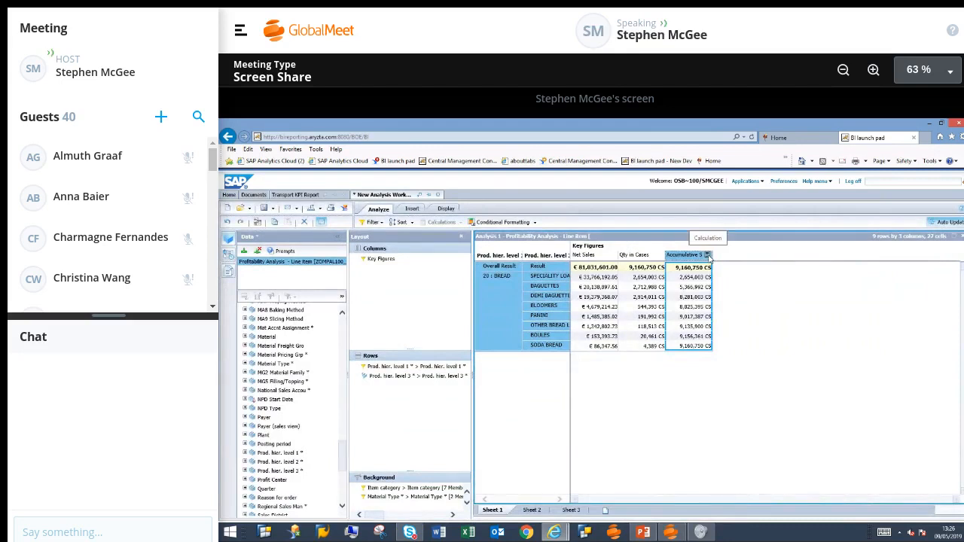
{"action": "left_click", "coordinate": [707, 256]}
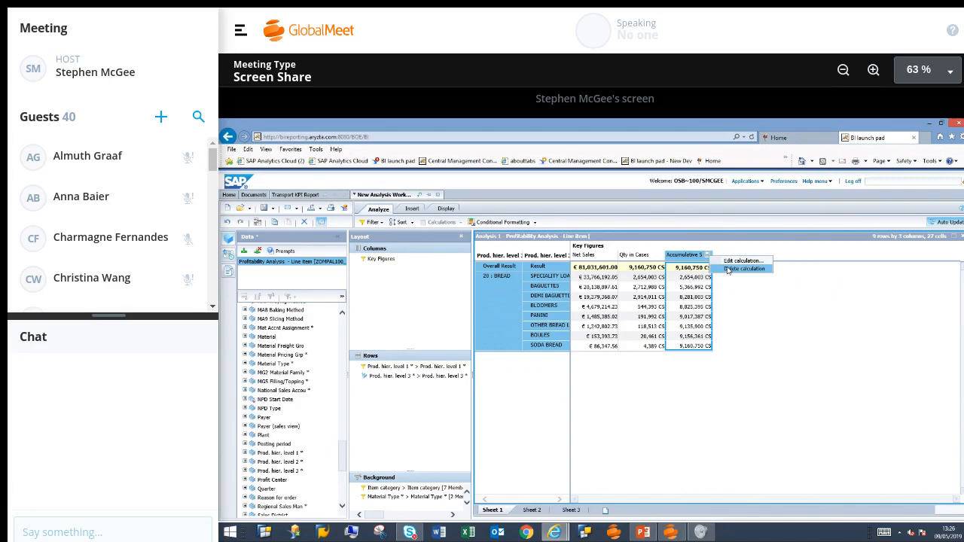
{"action": "left_click", "coordinate": [727, 269]}
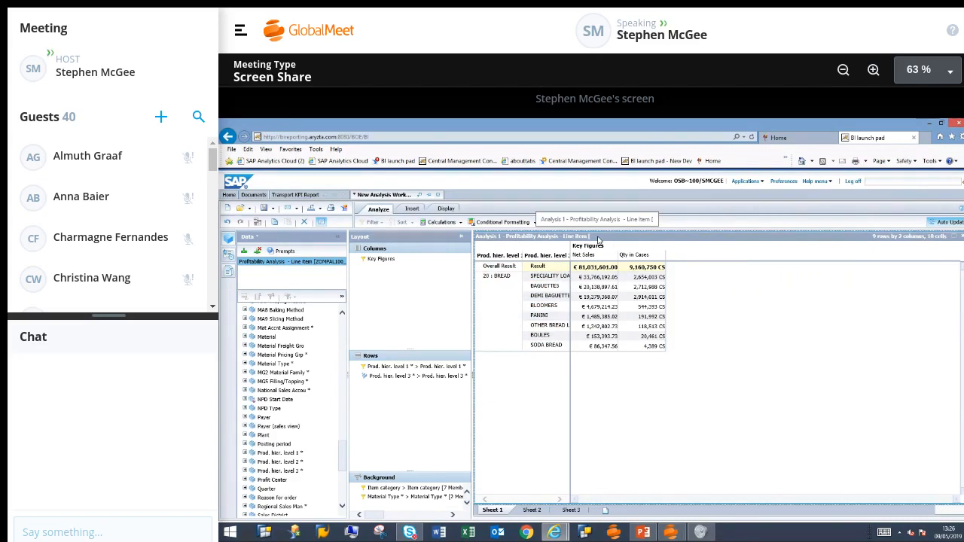
- Start a new conditional format based on Qty in Cases and review its available measures, format types and rule colours
{"action": "left_click", "coordinate": [634, 281]}
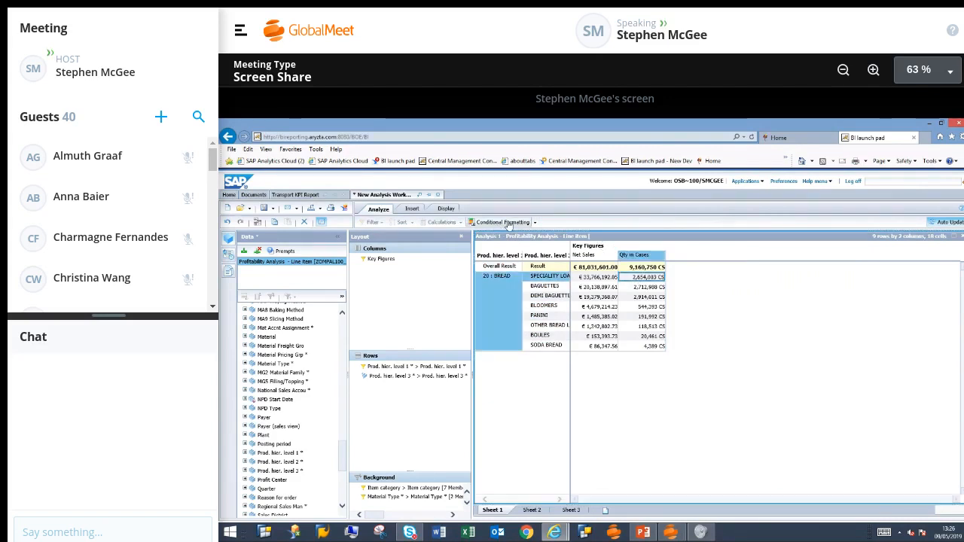
{"action": "left_click", "coordinate": [536, 224]}
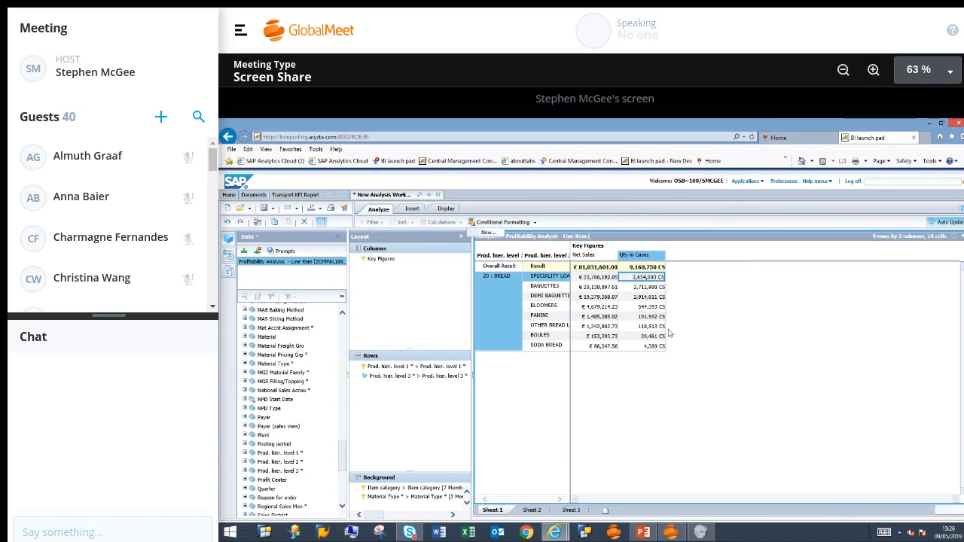
{"action": "left_click", "coordinate": [648, 256]}
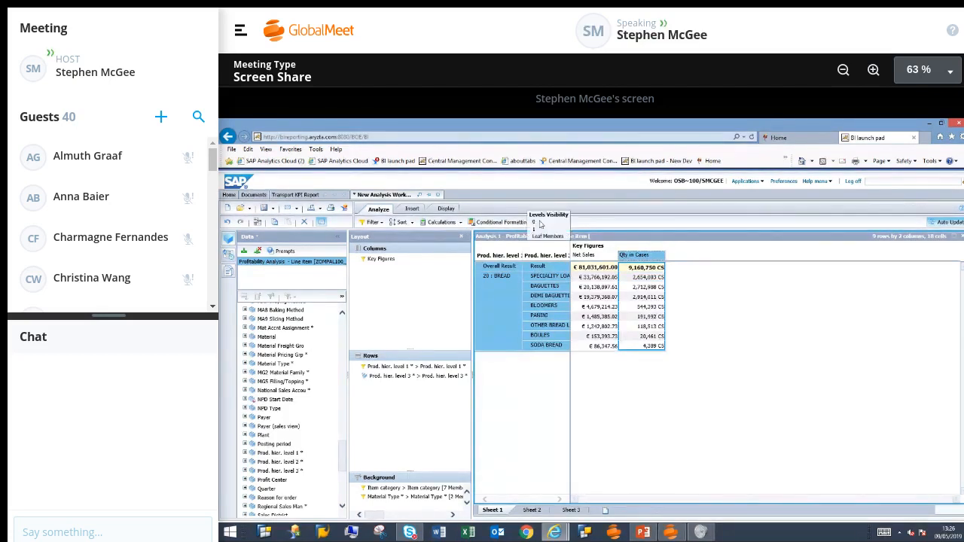
{"action": "left_click", "coordinate": [534, 223]}
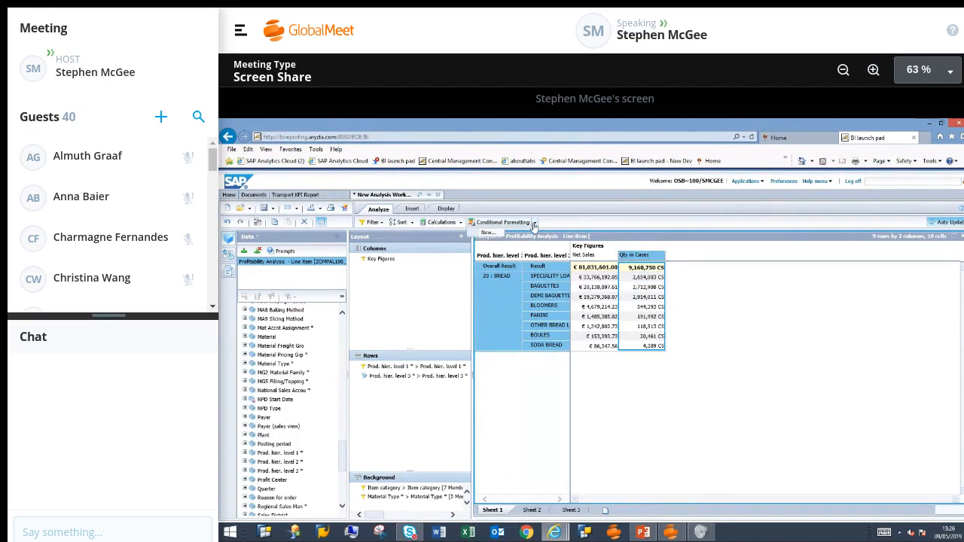
{"action": "left_click", "coordinate": [491, 234]}
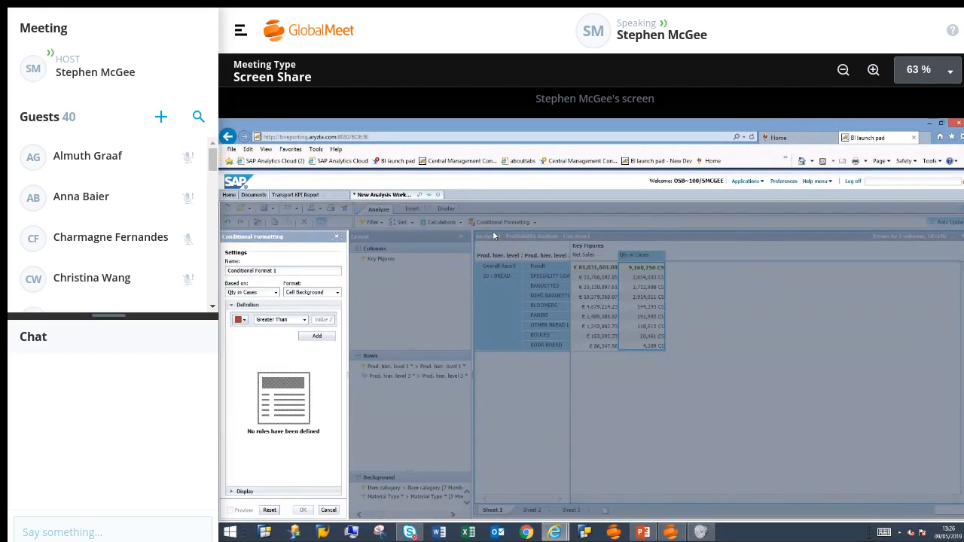
{"action": "left_click", "coordinate": [276, 293]}
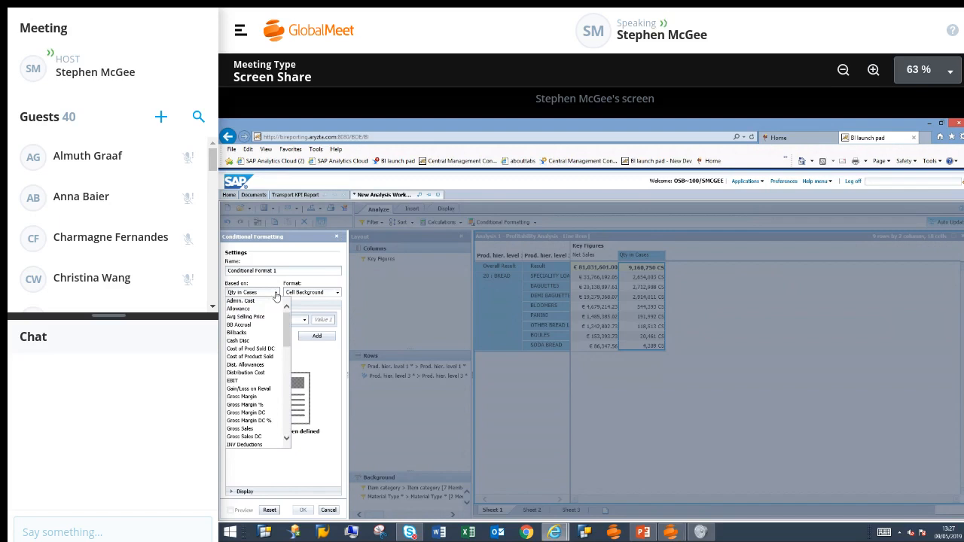
{"action": "left_click", "coordinate": [275, 294]}
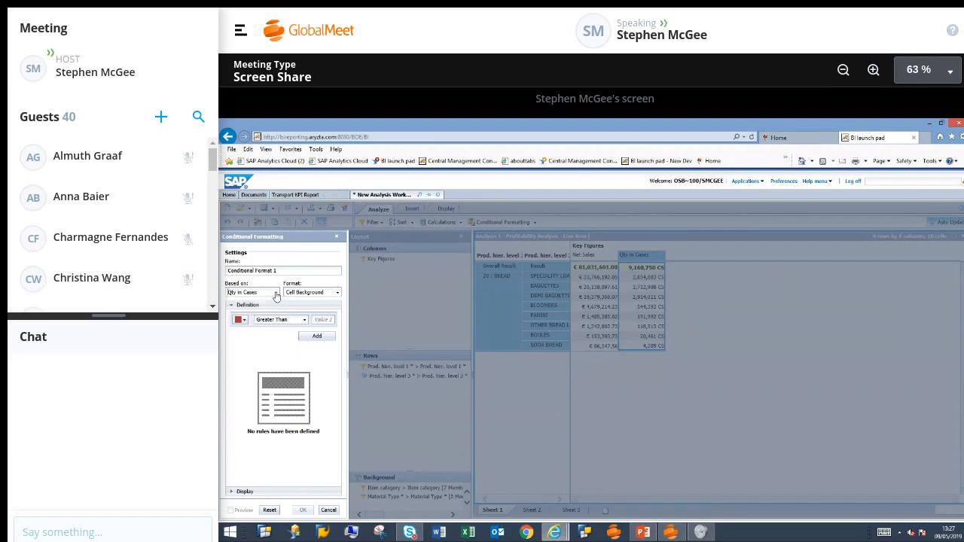
{"action": "left_click", "coordinate": [338, 293]}
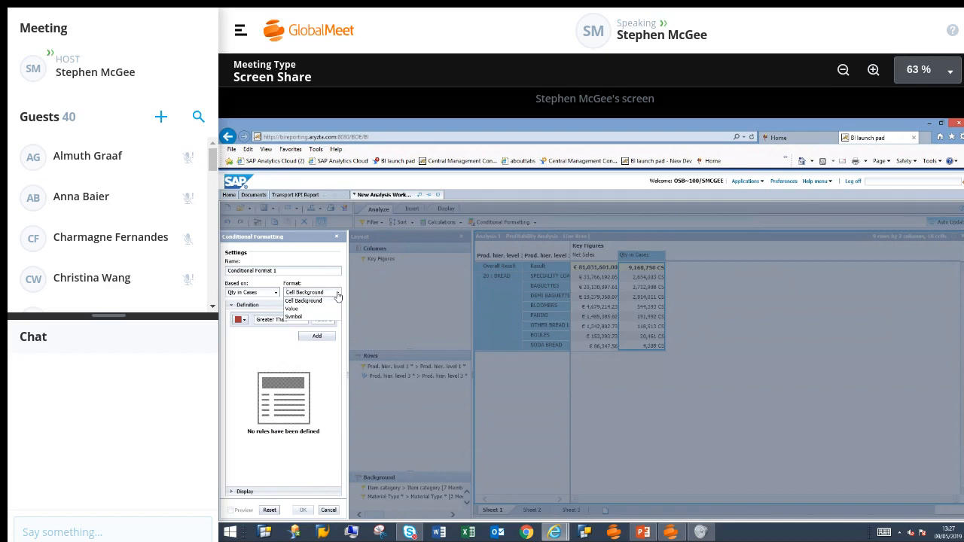
{"action": "left_click", "coordinate": [337, 296]}
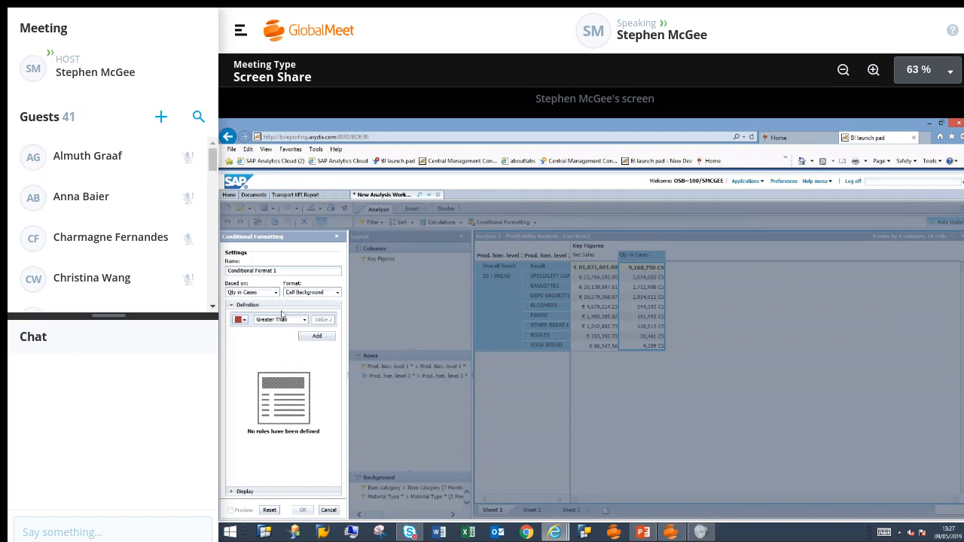
{"action": "left_click", "coordinate": [244, 320]}
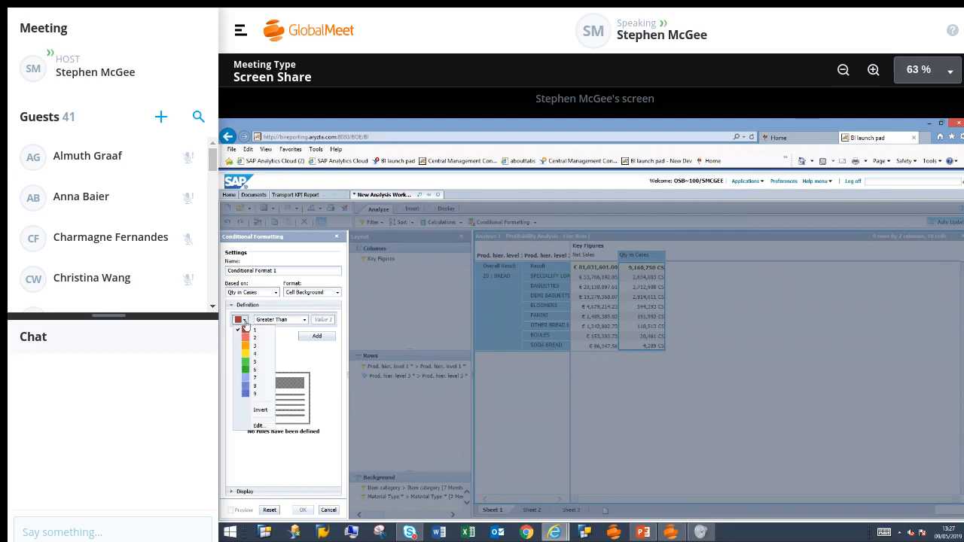
{"action": "left_click", "coordinate": [245, 324]}
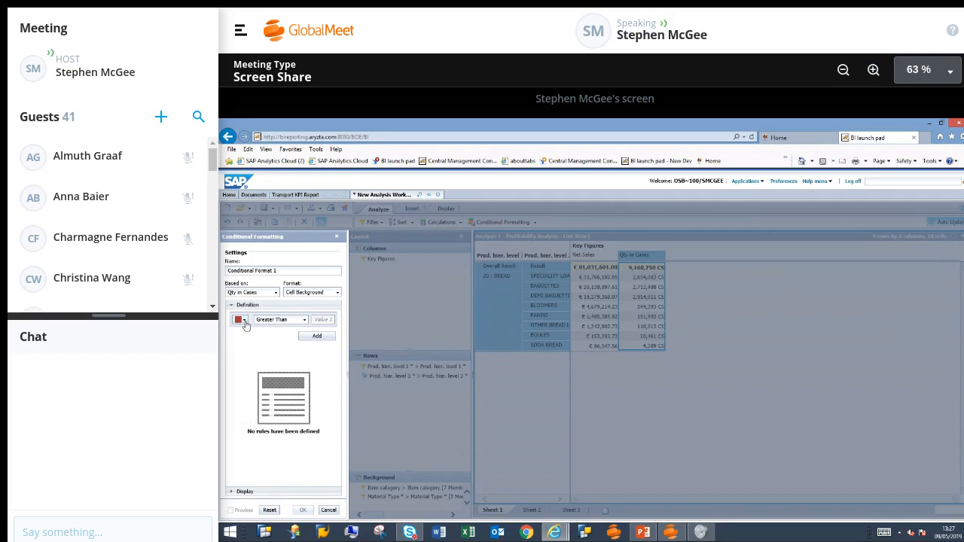
- Add a red cell background rule for Qty in Cases values between 100,000 and 550,000, and turn on the preview
{"action": "left_click", "coordinate": [305, 322]}
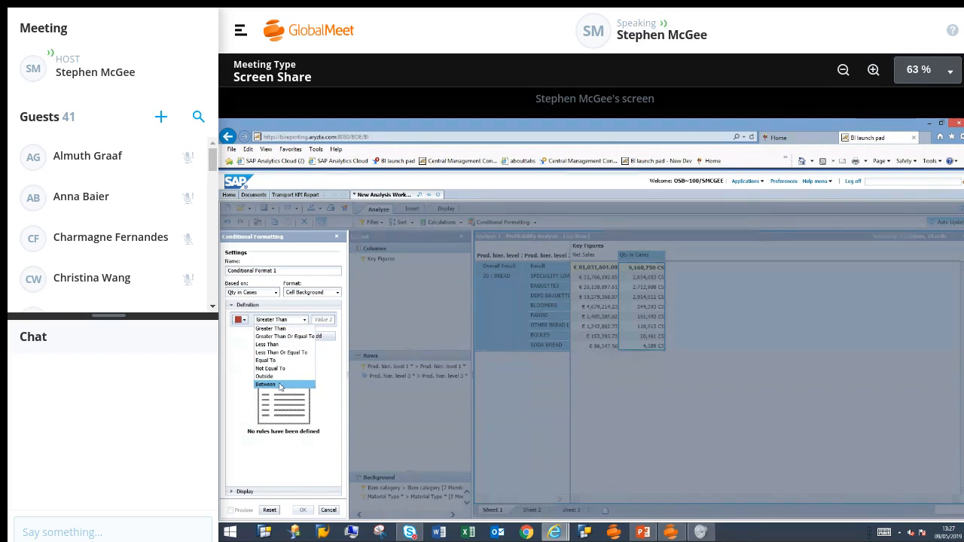
{"action": "left_click", "coordinate": [280, 385]}
{"action": "left_click", "coordinate": [325, 319]}
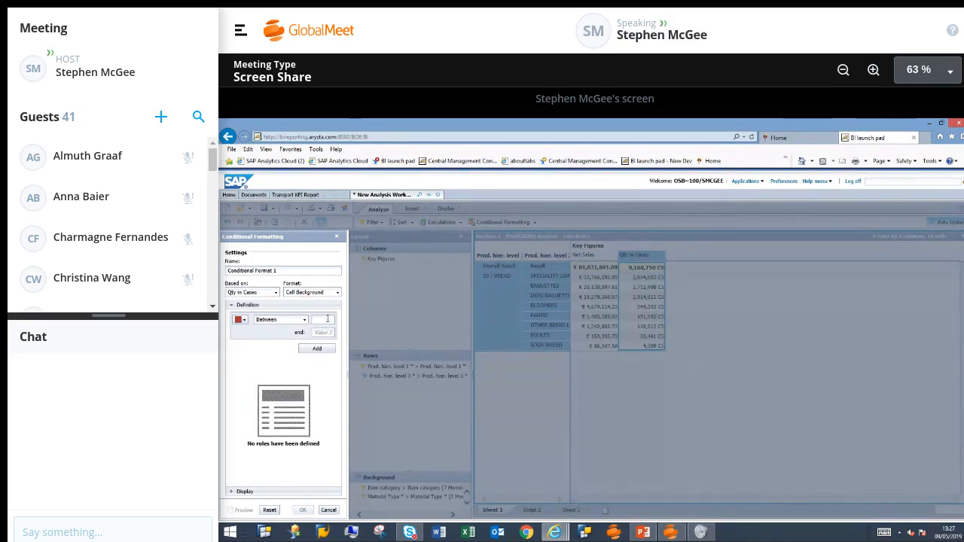
{"action": "type", "text": "100,000"}
{"action": "key", "text": "Tab"}
{"action": "type", "text": "550"}
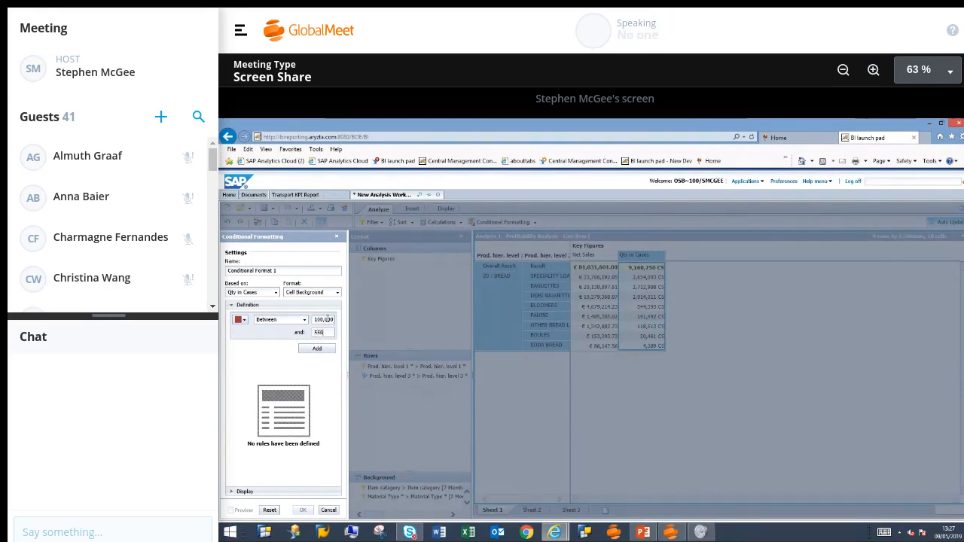
{"action": "type", "text": ",000"}
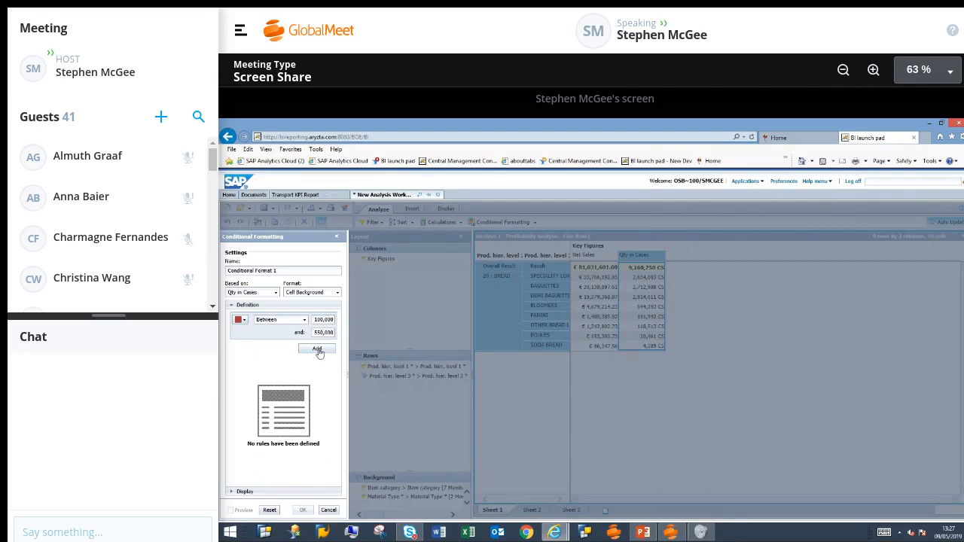
{"action": "left_click", "coordinate": [317, 349]}
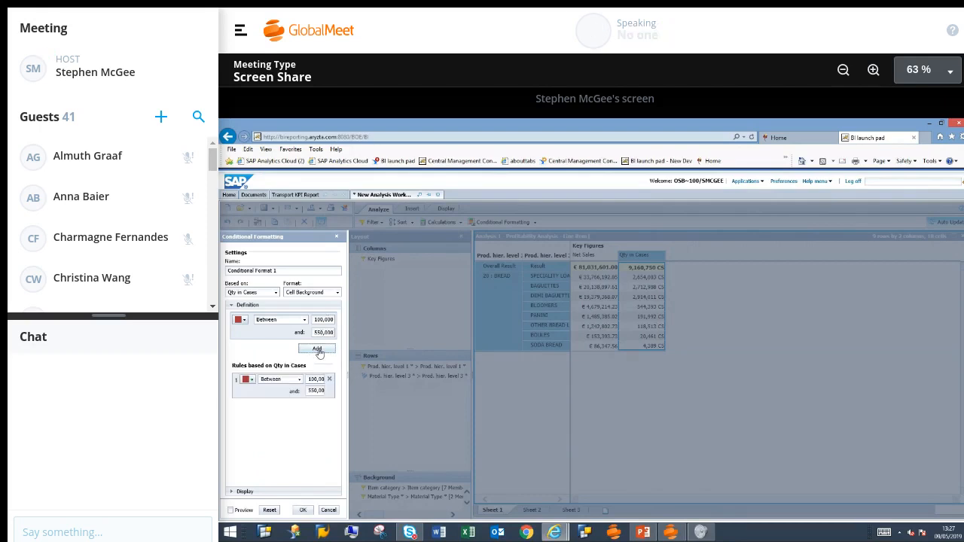
{"action": "left_click", "coordinate": [232, 512]}
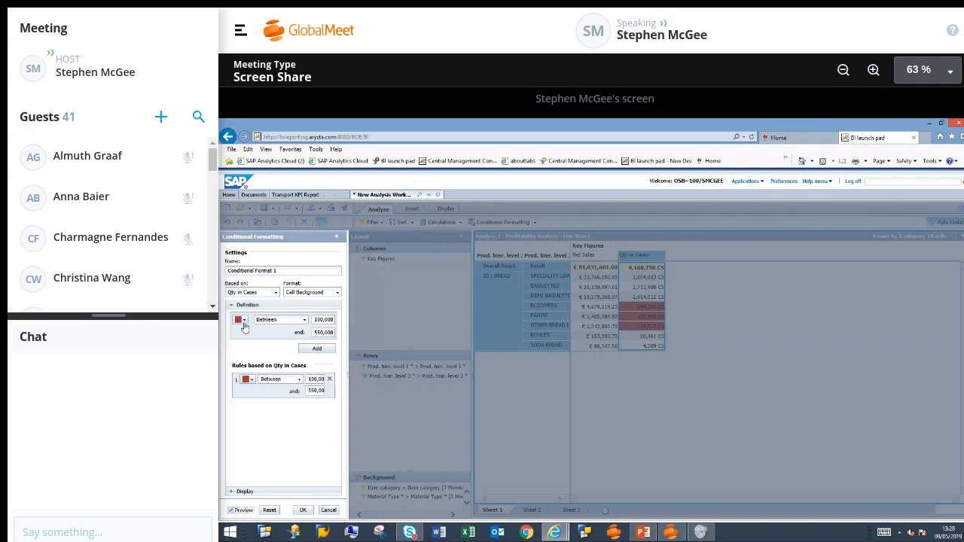
- Add a rule in blue colour 8 for Qty in Cases greater than 2,000,000 and apply the conditional format
{"action": "left_click", "coordinate": [244, 322]}
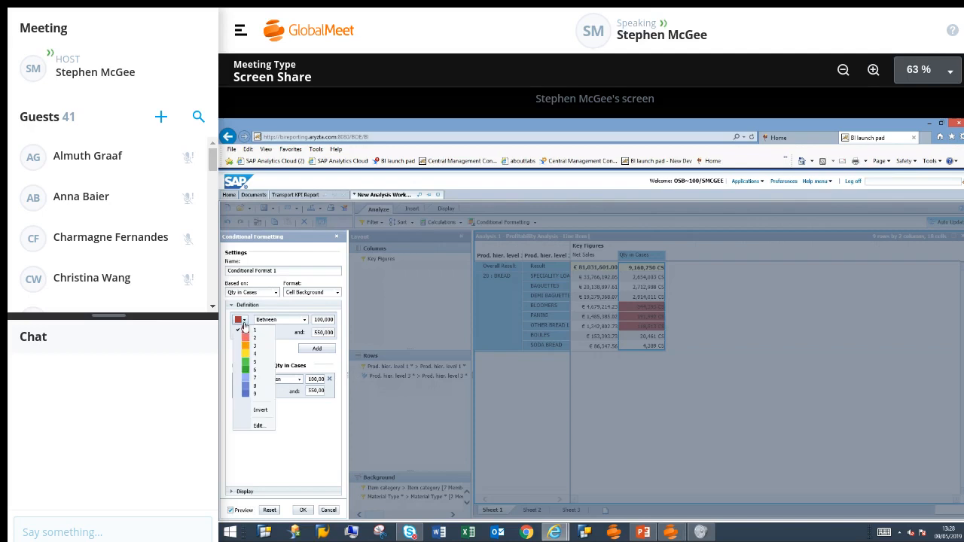
{"action": "left_click", "coordinate": [247, 387]}
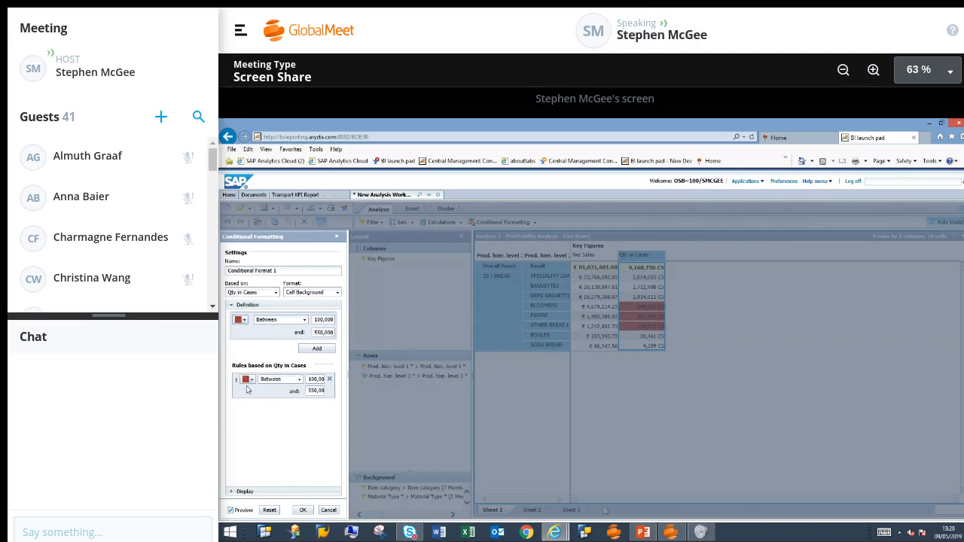
{"action": "left_click", "coordinate": [303, 321]}
{"action": "left_click", "coordinate": [298, 329]}
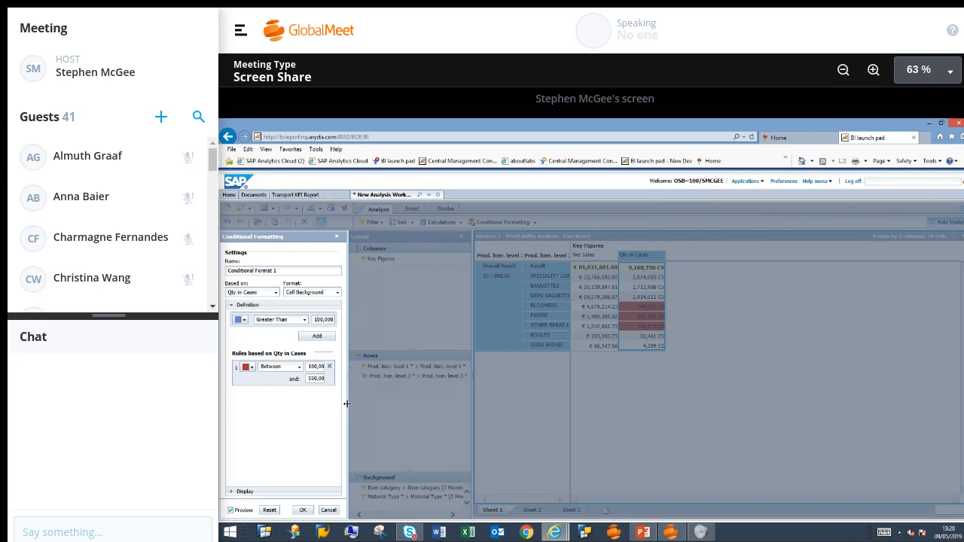
{"action": "key", "text": "BackSpace"}
{"action": "type", "text": "2,0"}
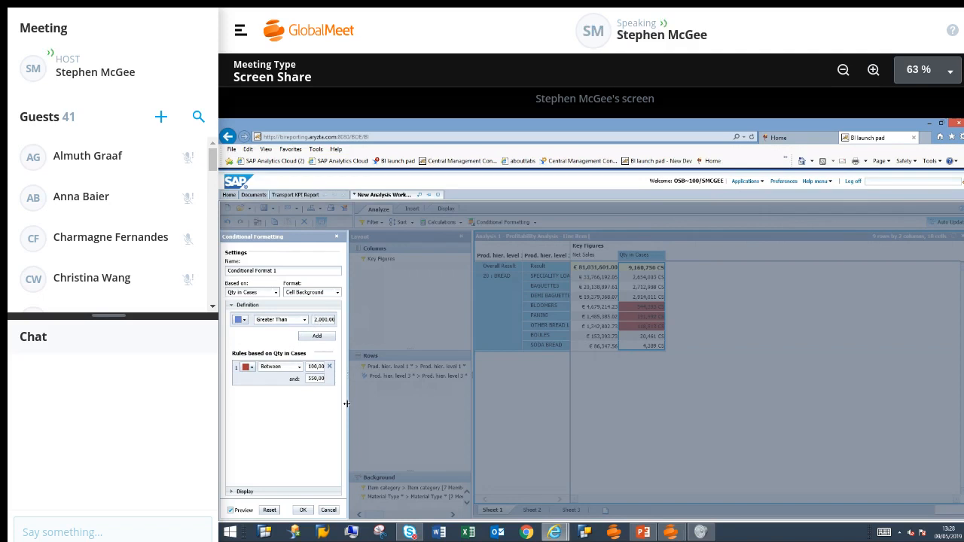
{"action": "left_click", "coordinate": [316, 338]}
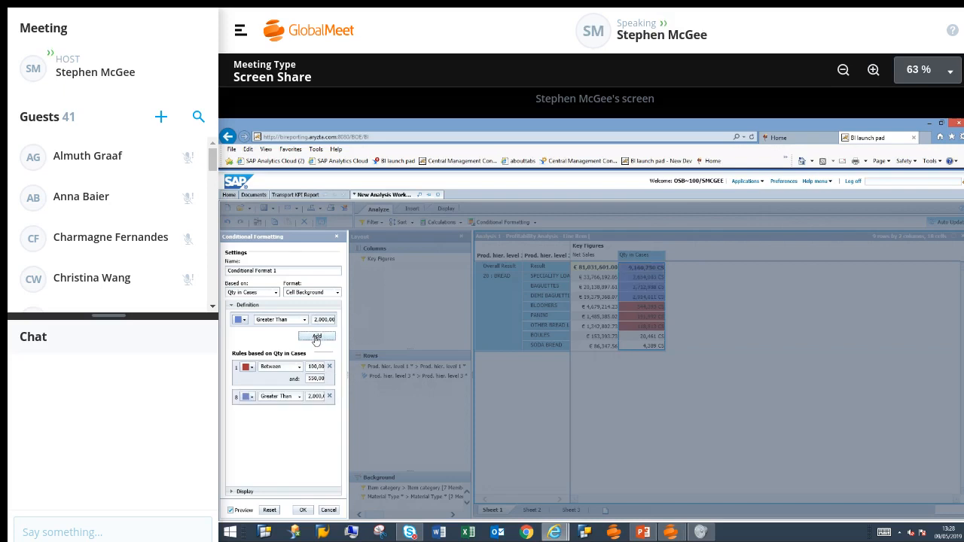
{"action": "left_click", "coordinate": [303, 511]}
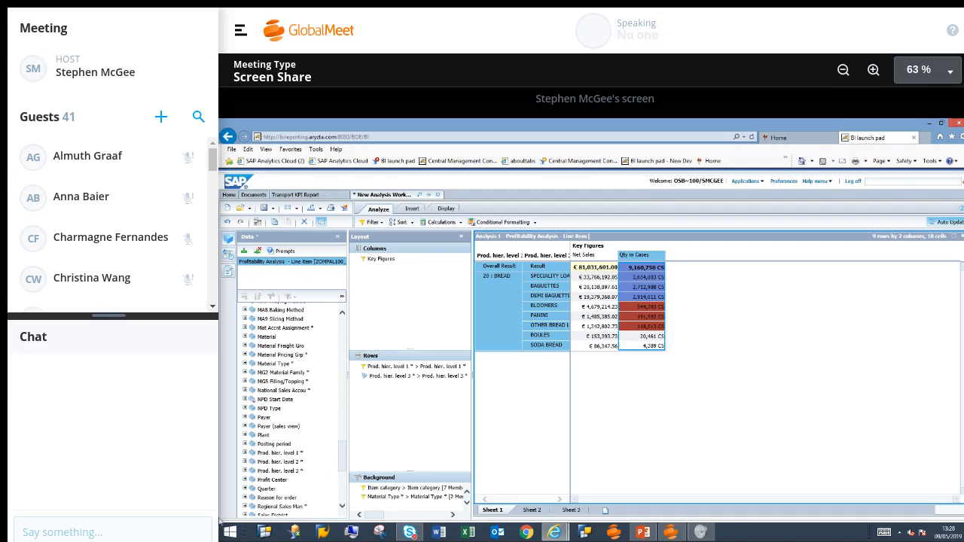
- Edit Conditional Format 1 to remove the red Between rule and apply the change
{"action": "left_click", "coordinate": [536, 223]}
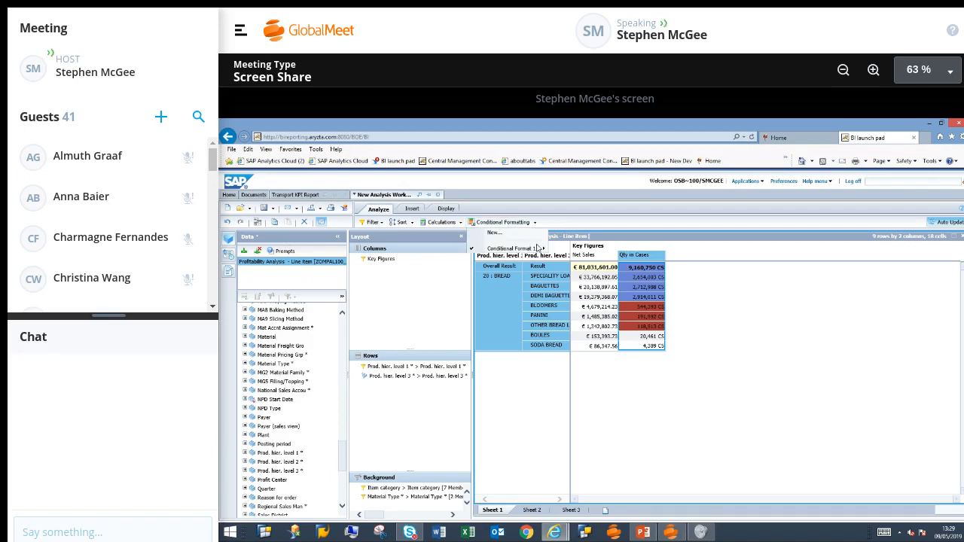
{"action": "mouse_move", "coordinate": [536, 250]}
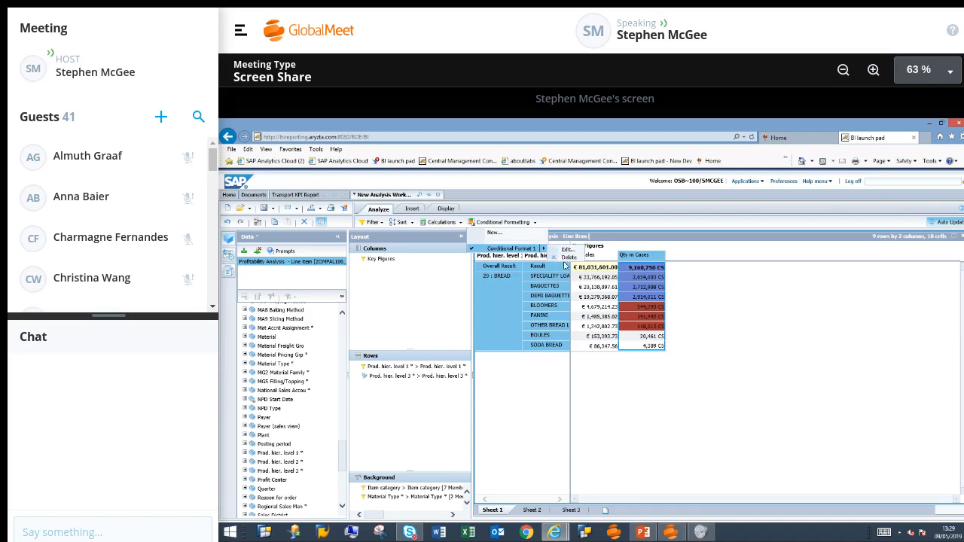
{"action": "left_click", "coordinate": [567, 258]}
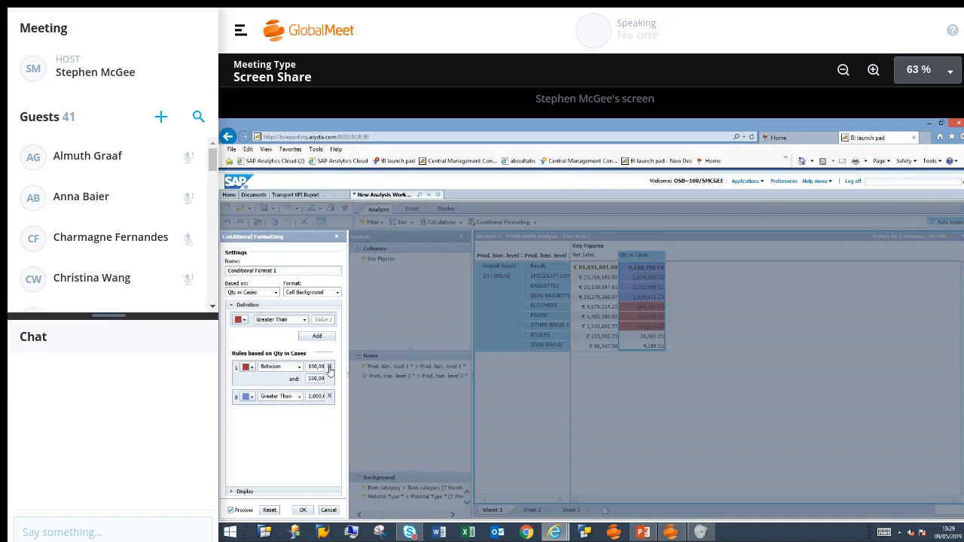
{"action": "left_click", "coordinate": [329, 367]}
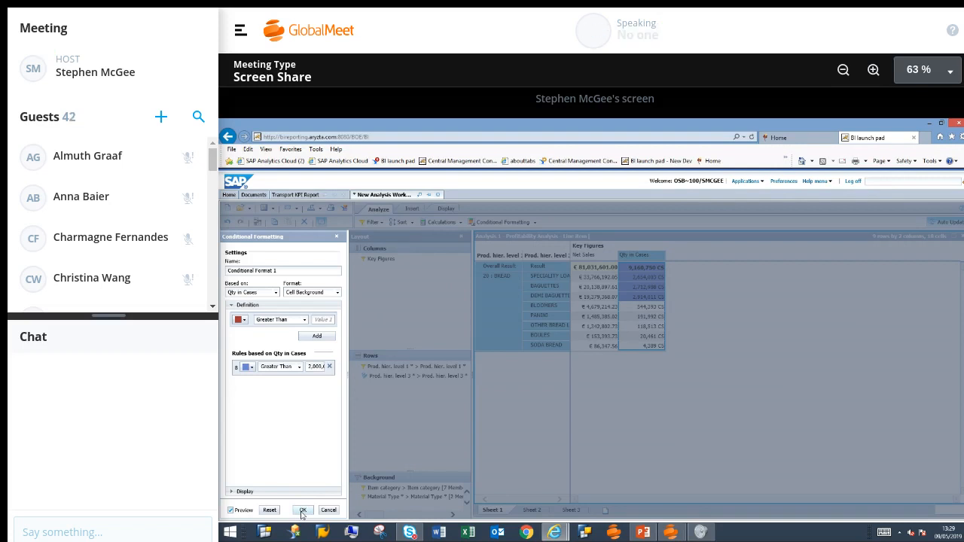
{"action": "left_click", "coordinate": [302, 511]}
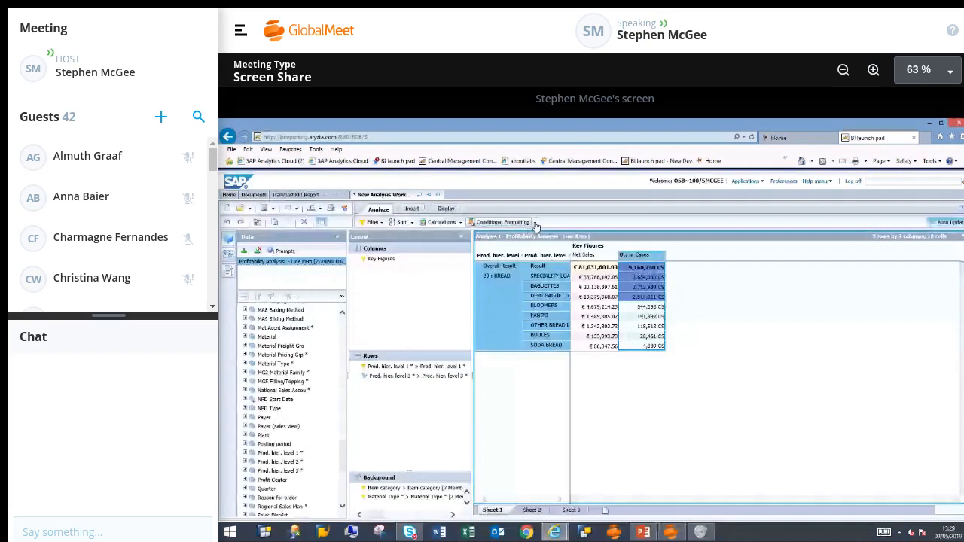
- Delete Conditional Format 1 from the analysis
{"action": "left_click", "coordinate": [532, 222]}
{"action": "mouse_move", "coordinate": [539, 248]}
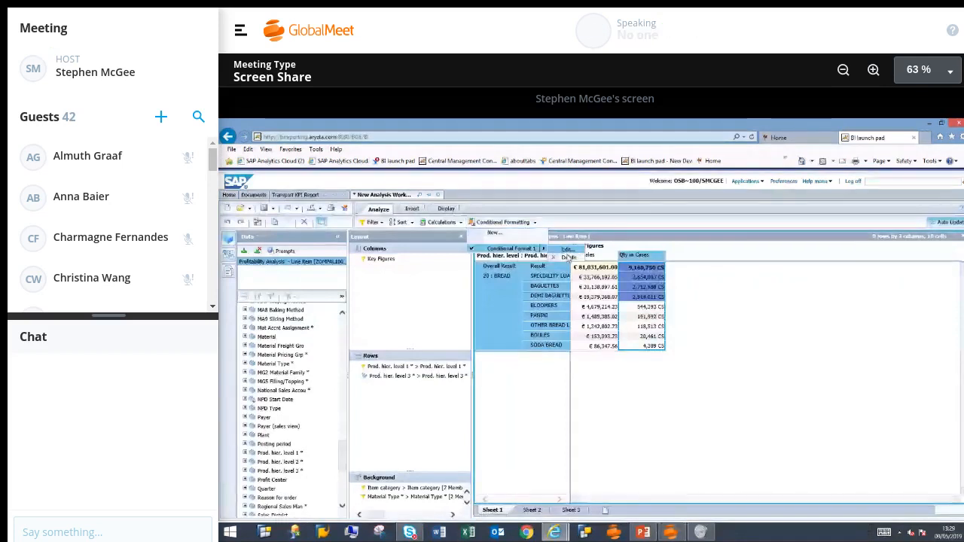
{"action": "left_click", "coordinate": [569, 259]}
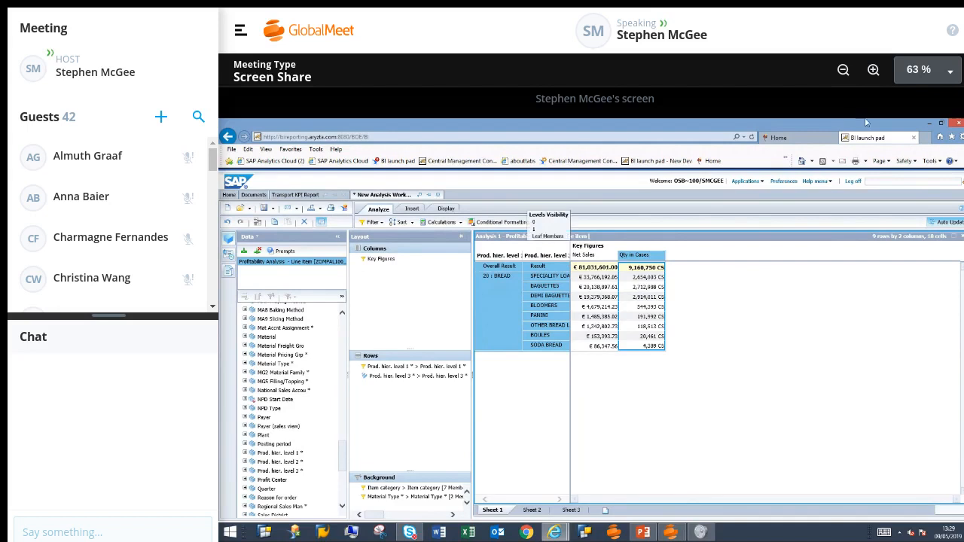
- Save the workspace as an Analysis Workspace named PH's in the L&Ls favorites folder
{"action": "left_click", "coordinate": [274, 210]}
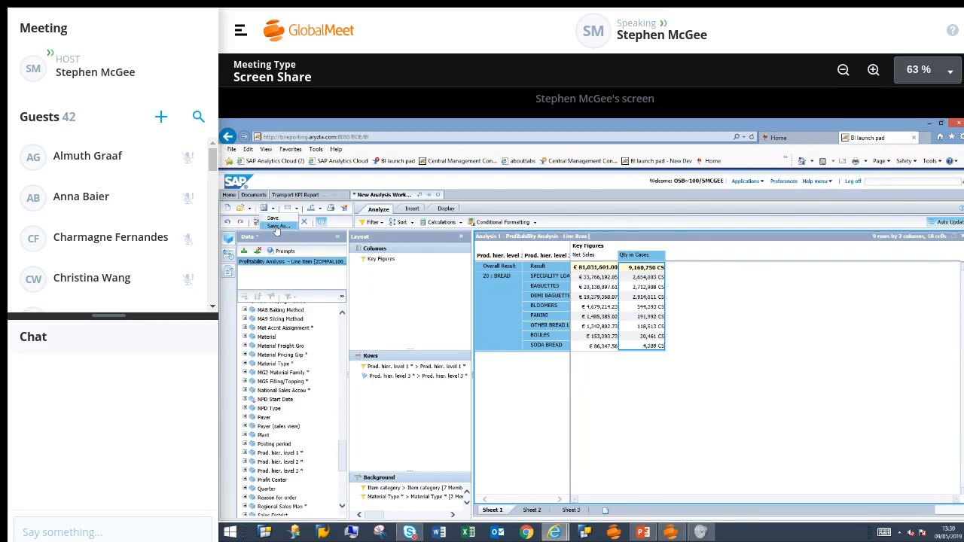
{"action": "left_click", "coordinate": [277, 227]}
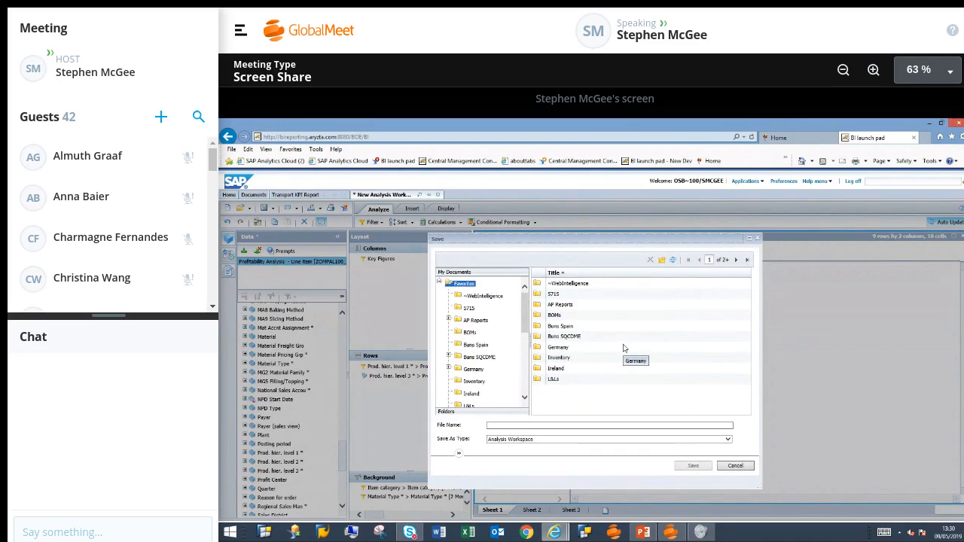
{"action": "double_click", "coordinate": [554, 380]}
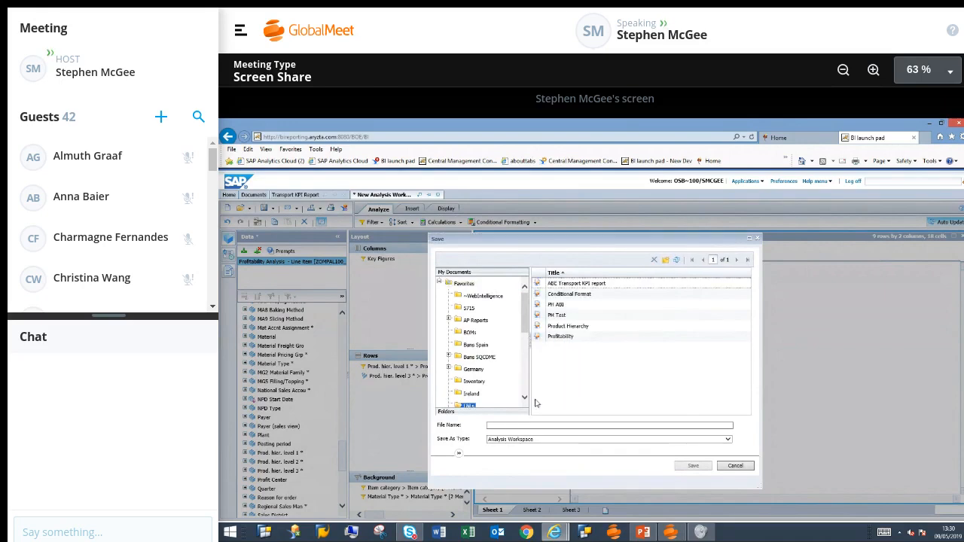
{"action": "left_click", "coordinate": [515, 425]}
{"action": "type", "text": "PH's"}
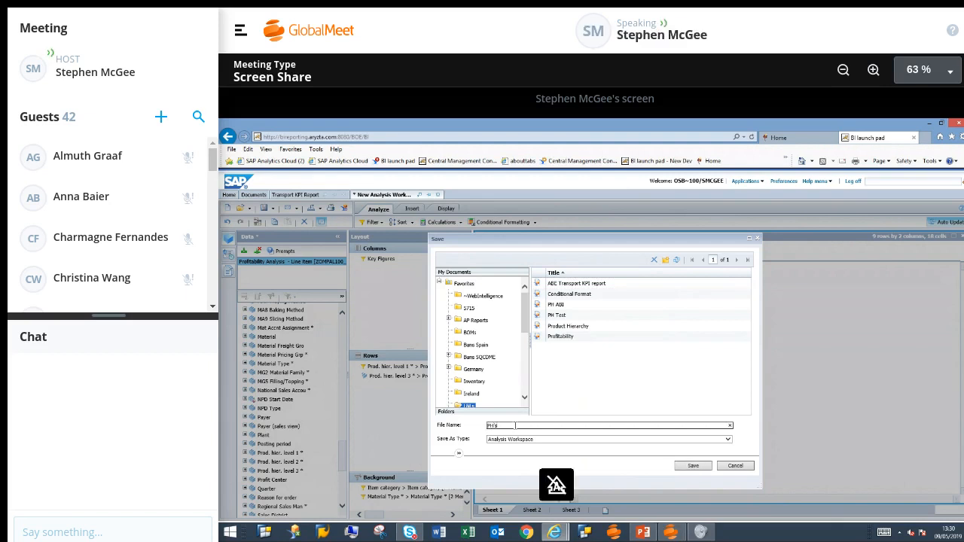
{"action": "left_click", "coordinate": [706, 467]}
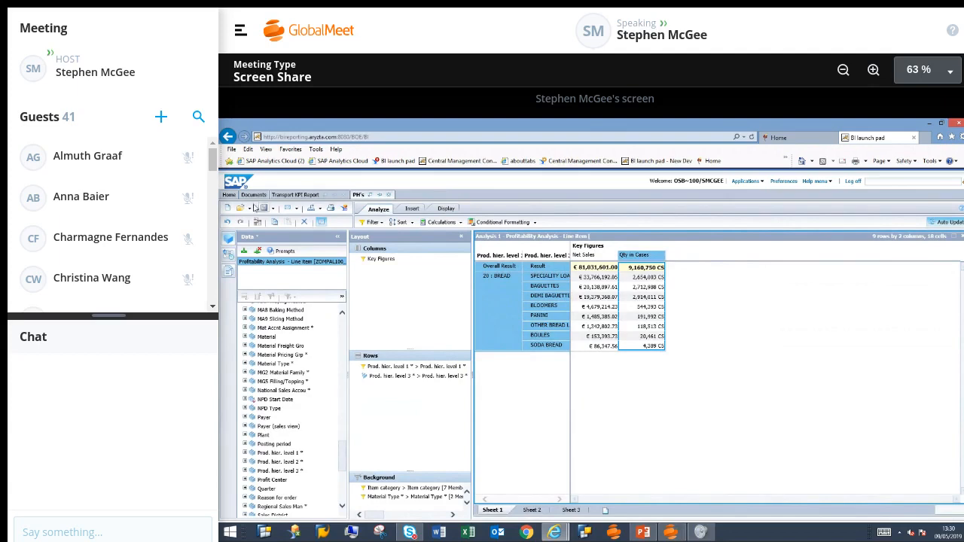
- Review the save, send and export options for the workspace and examine the Print to PDF settings without printing
{"action": "left_click", "coordinate": [246, 197]}
{"action": "left_click", "coordinate": [274, 211]}
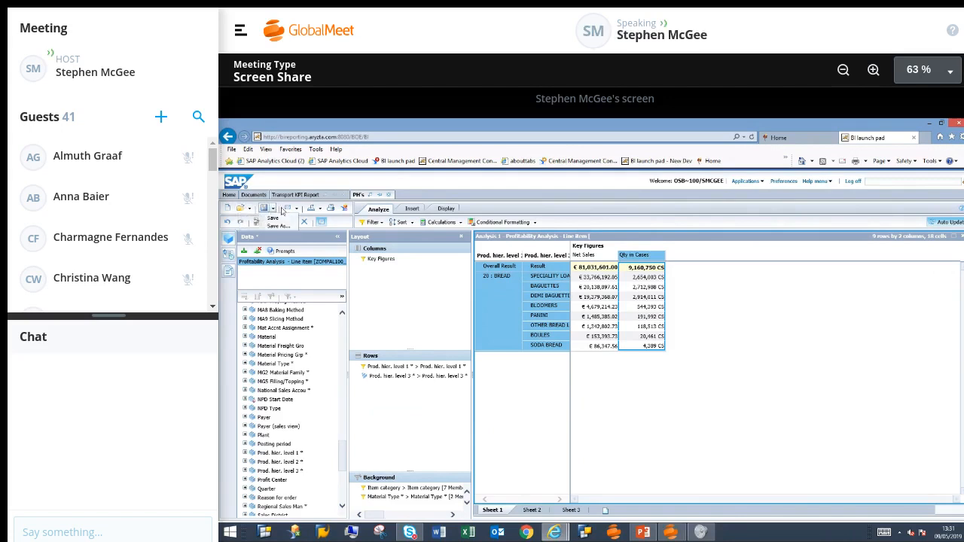
{"action": "left_click", "coordinate": [297, 209]}
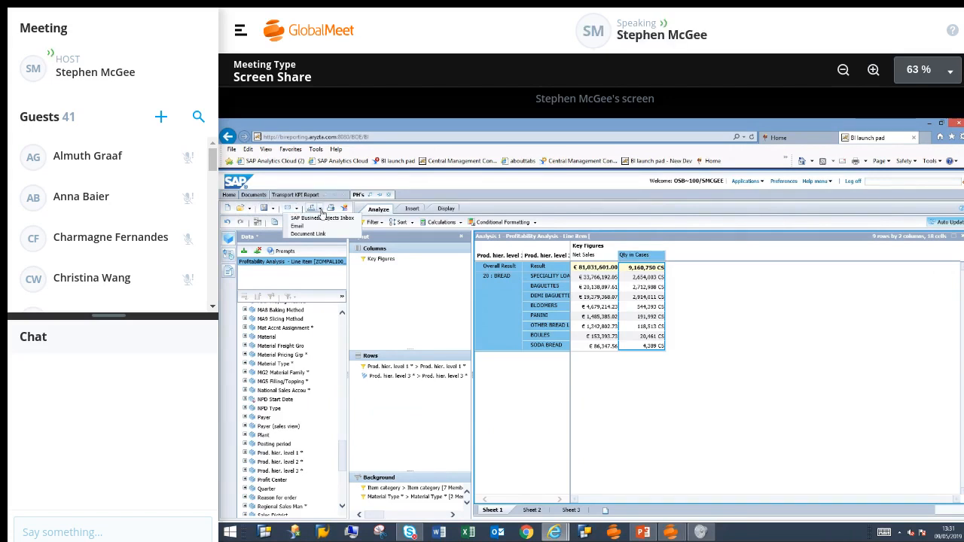
{"action": "left_click", "coordinate": [321, 211]}
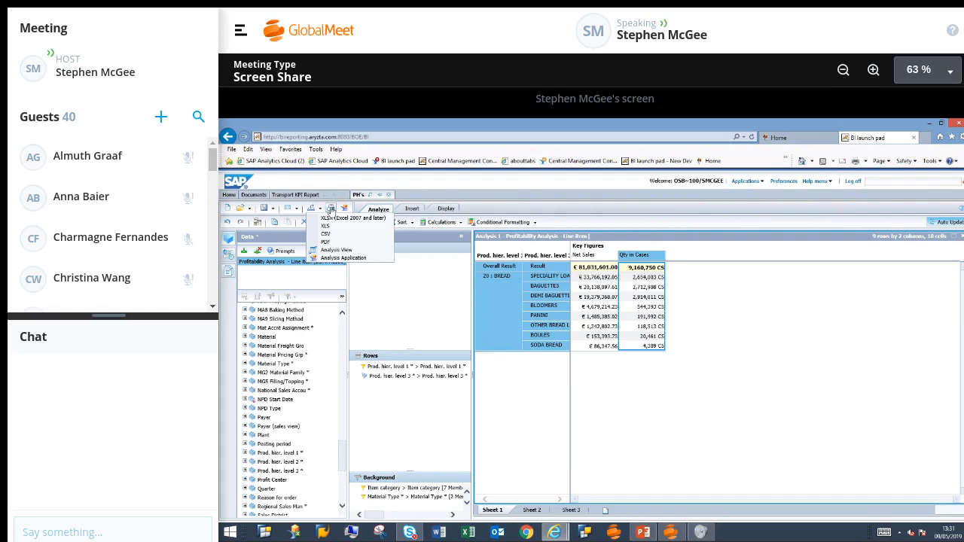
{"action": "left_click", "coordinate": [330, 210]}
{"action": "left_click", "coordinate": [330, 209]}
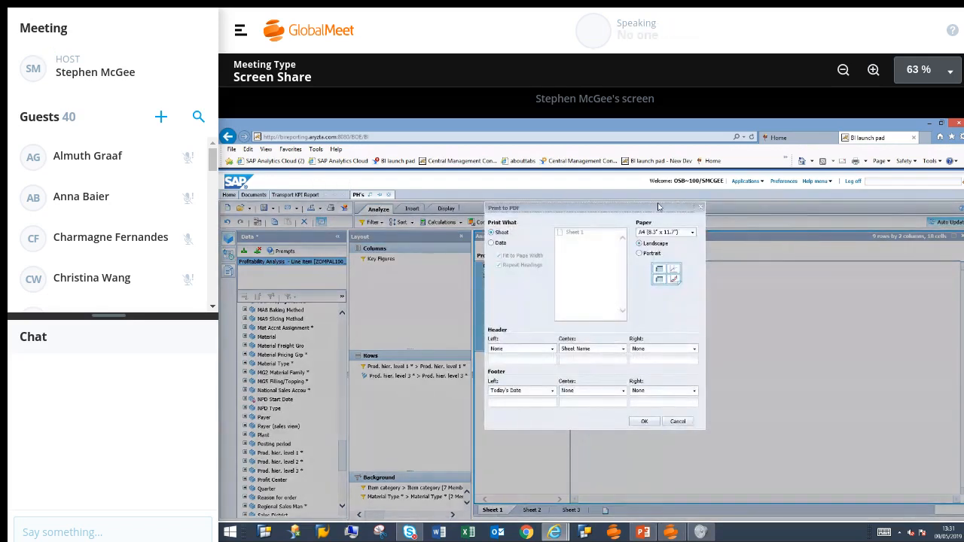
{"action": "left_click", "coordinate": [699, 207]}
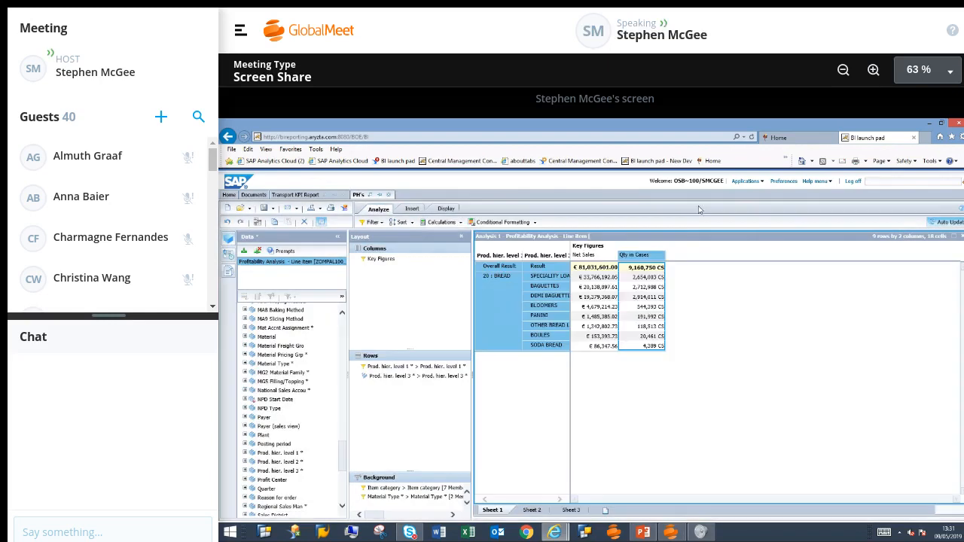
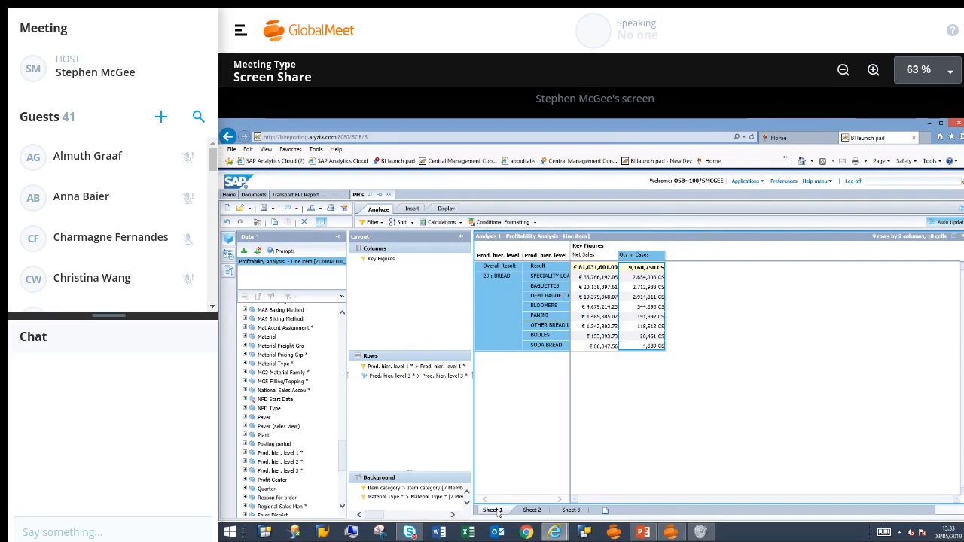
- Switch to the PowerPoint presentation and show the Summary of Icons slide and the Recap and Q&A slide
{"action": "mouse_move", "coordinate": [658, 536]}
{"action": "left_click", "coordinate": [646, 535]}
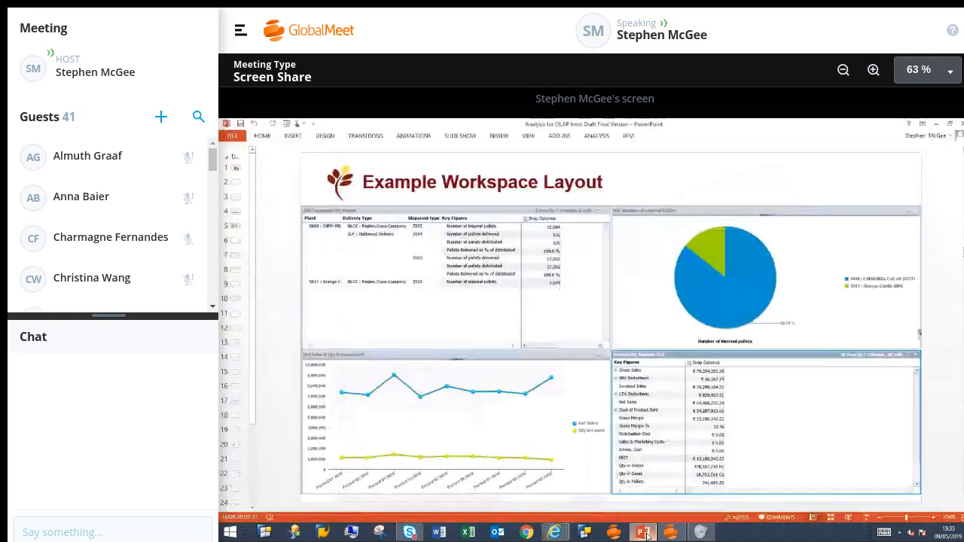
{"action": "left_click", "coordinate": [251, 478]}
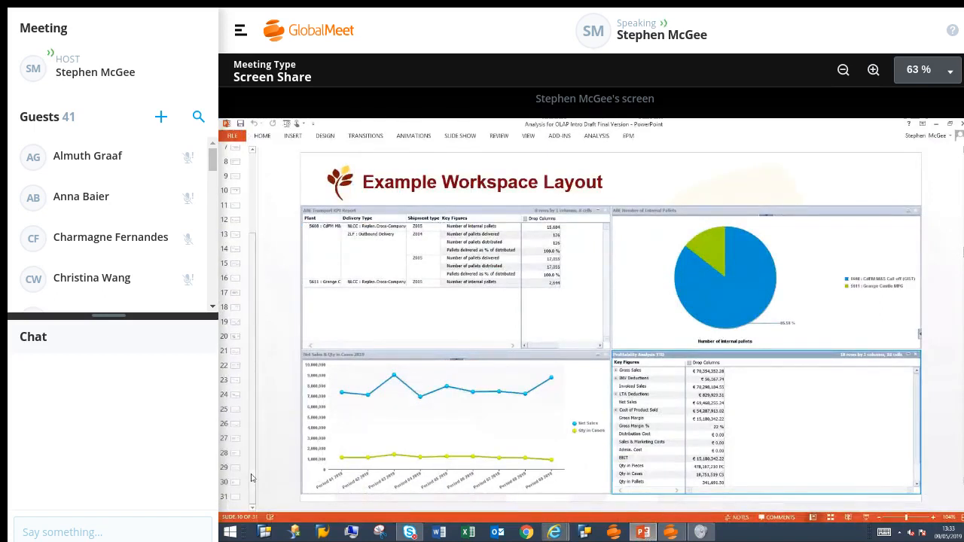
{"action": "left_click", "coordinate": [235, 467]}
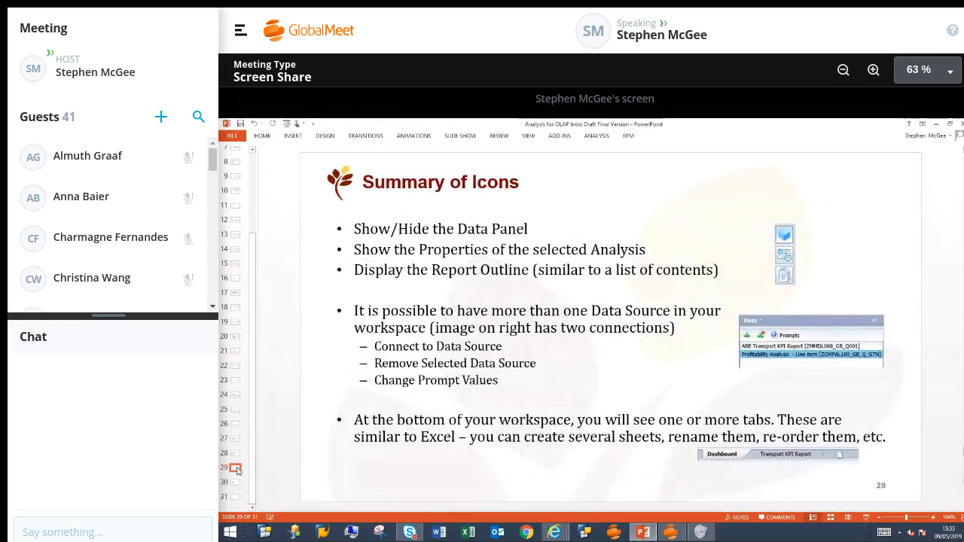
{"action": "left_click", "coordinate": [235, 484]}
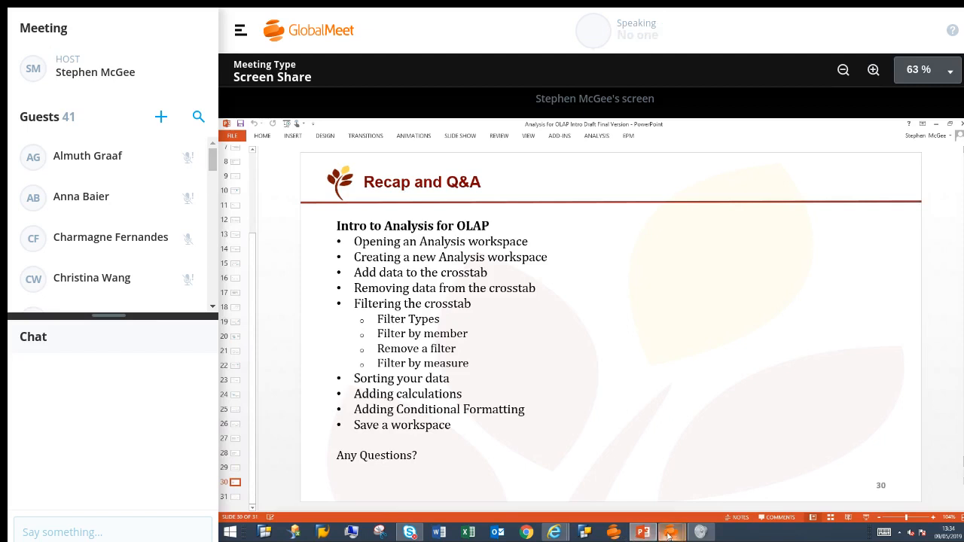
- Switch to the GlobalMeet window, maximize it, and check the guest list and chat for questions
{"action": "mouse_move", "coordinate": [670, 532]}
{"action": "left_click", "coordinate": [711, 489]}
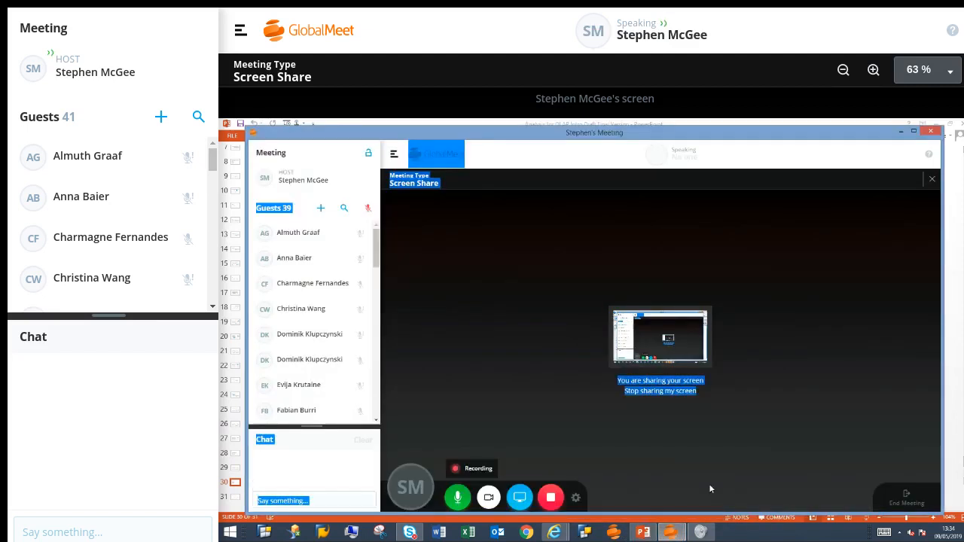
{"action": "left_click", "coordinate": [320, 501]}
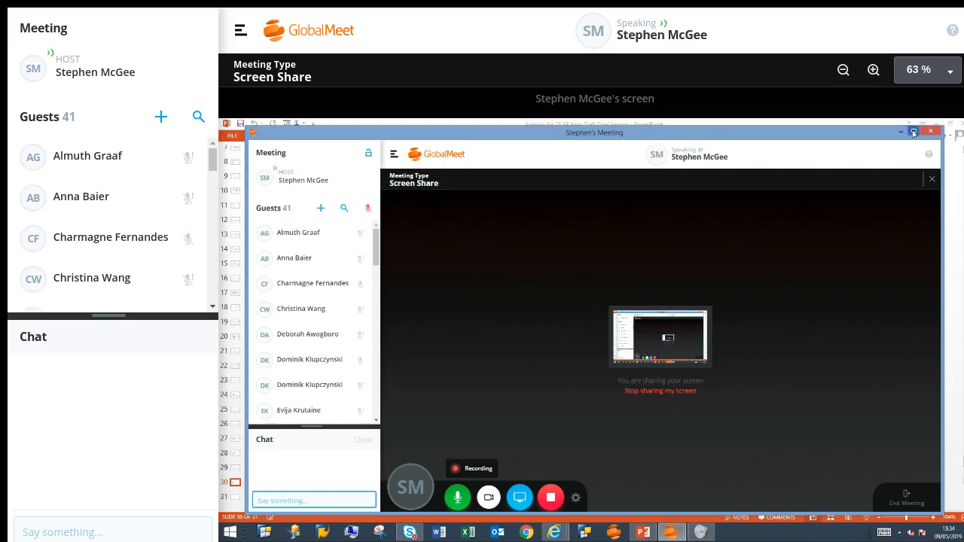
{"action": "left_click", "coordinate": [913, 131]}
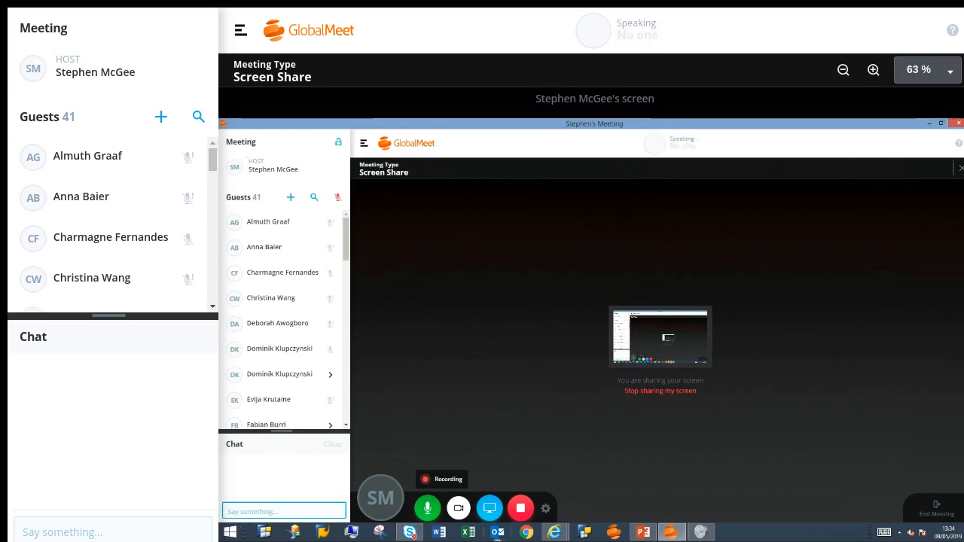
{"action": "left_click_drag", "start_coordinate": [345, 238], "coordinate": [348, 415]}
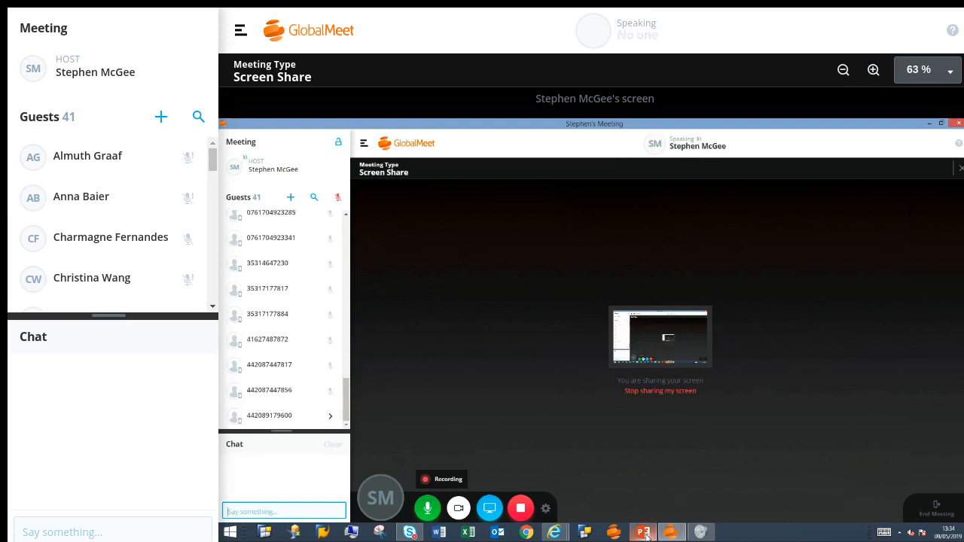
{"action": "mouse_move", "coordinate": [645, 536]}
{"action": "left_click", "coordinate": [651, 485]}
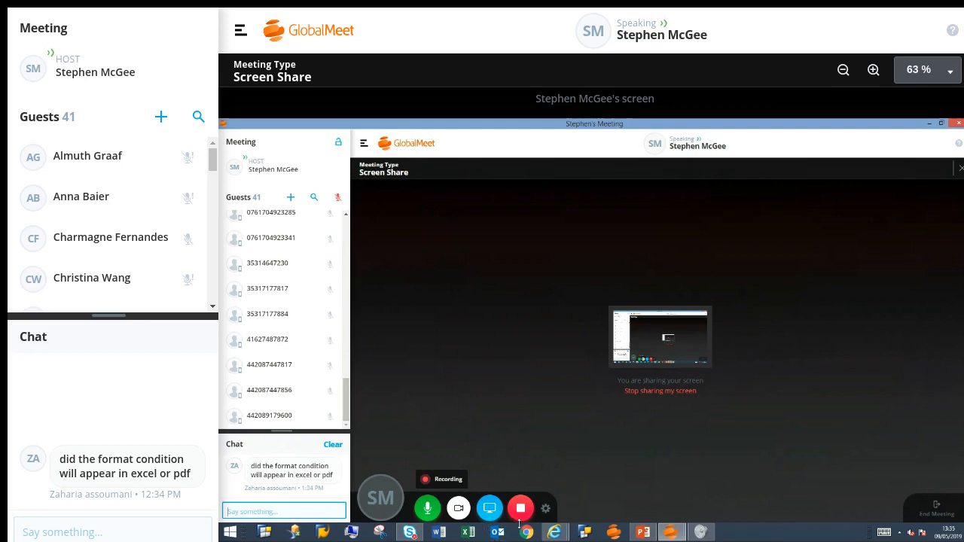
- Back in BI launch pad, create a conditional format with a colour 8 blue cell background for Qty in Cases greater than 2,000,000
{"action": "mouse_move", "coordinate": [555, 533]}
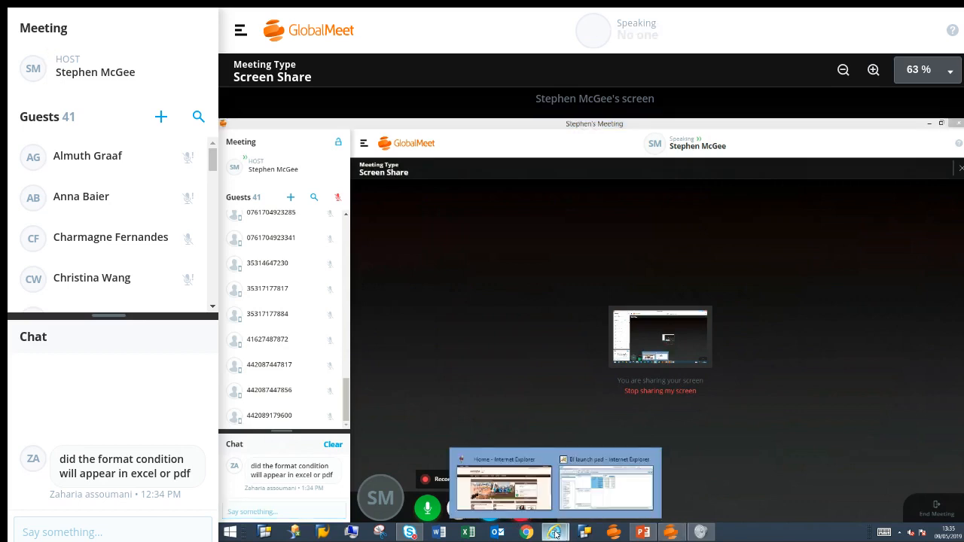
{"action": "left_click", "coordinate": [606, 486]}
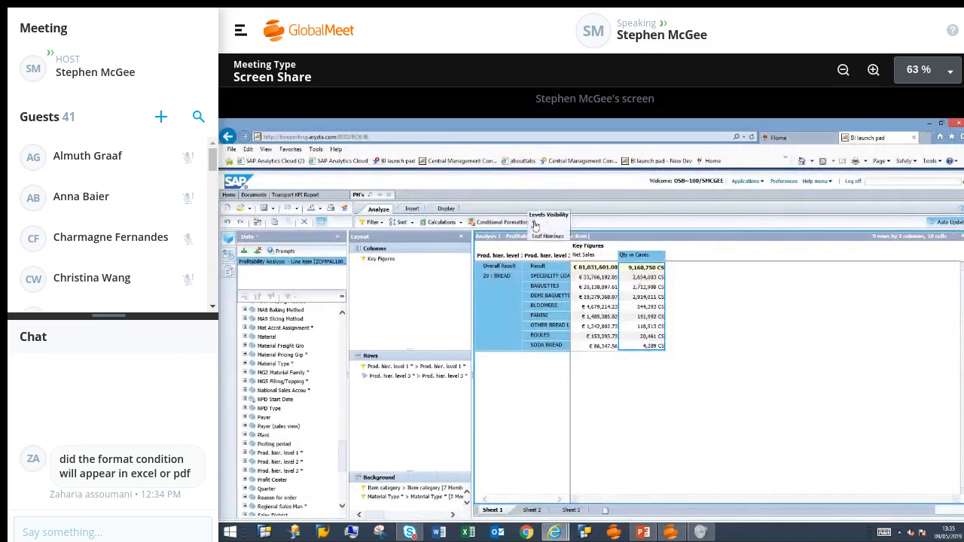
{"action": "left_click", "coordinate": [534, 223]}
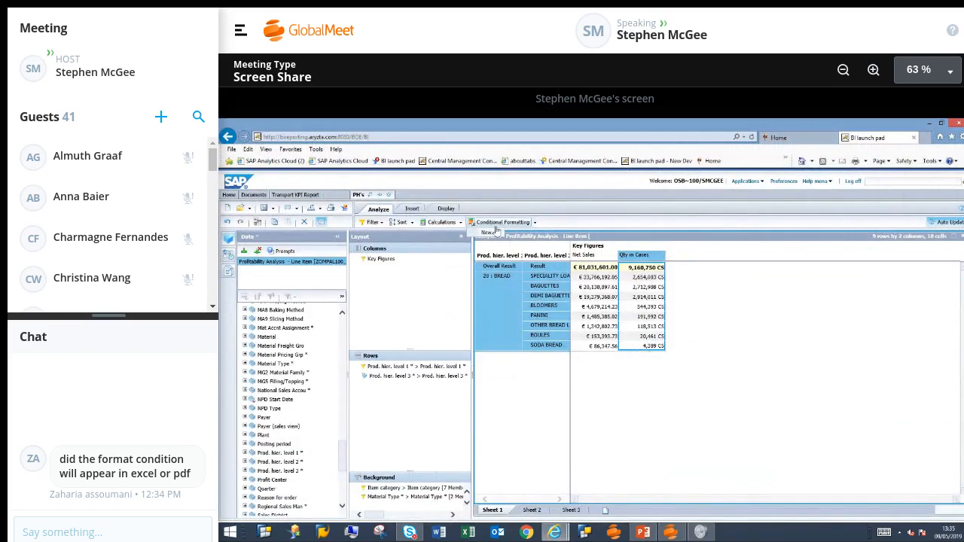
{"action": "left_click", "coordinate": [489, 234]}
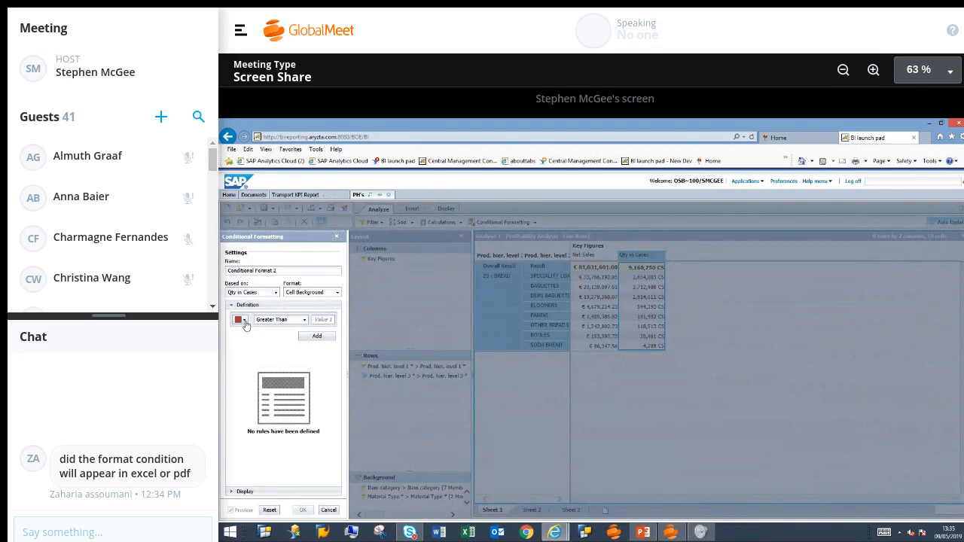
{"action": "left_click", "coordinate": [244, 321]}
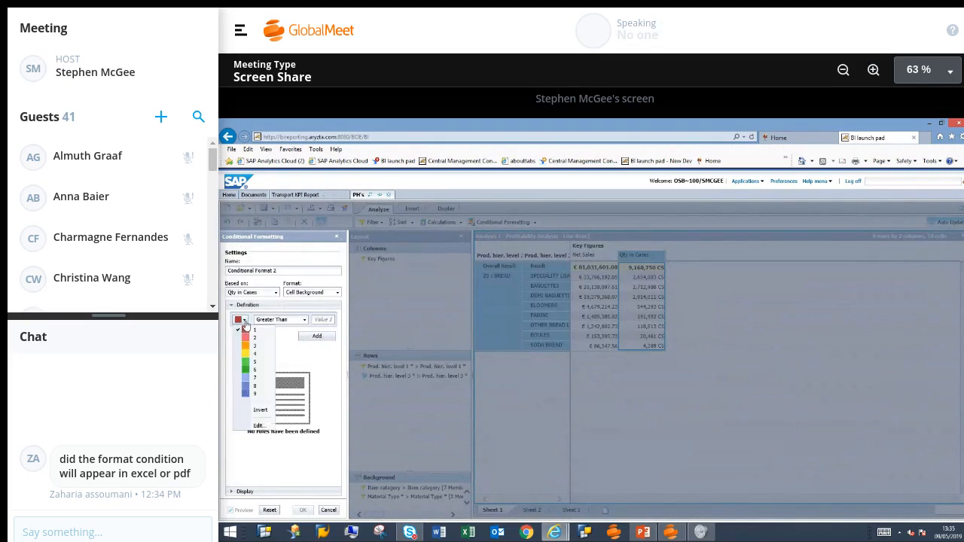
{"action": "left_click", "coordinate": [248, 386]}
{"action": "left_click", "coordinate": [325, 321]}
{"action": "type", "text": "2"}
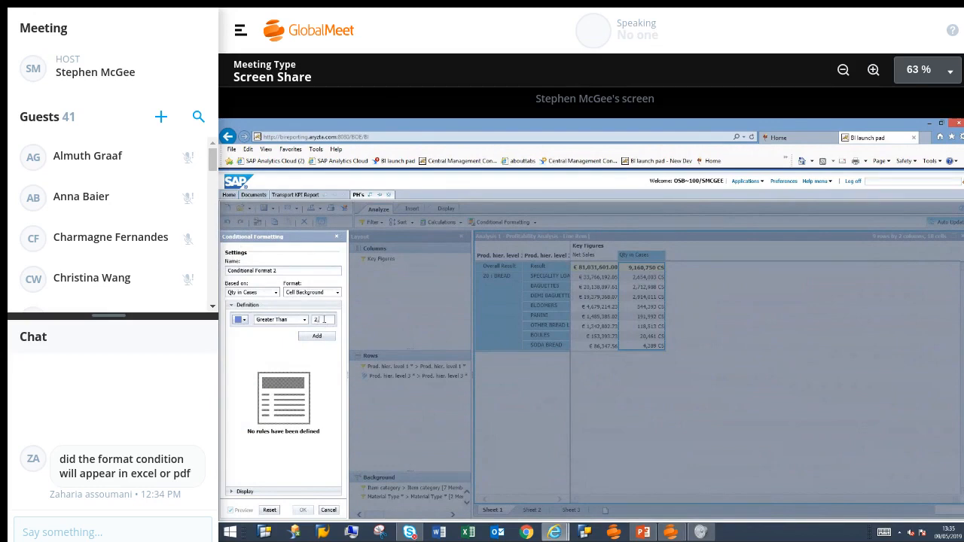
{"action": "type", "text": ",00"}
{"action": "type", "text": "00"}
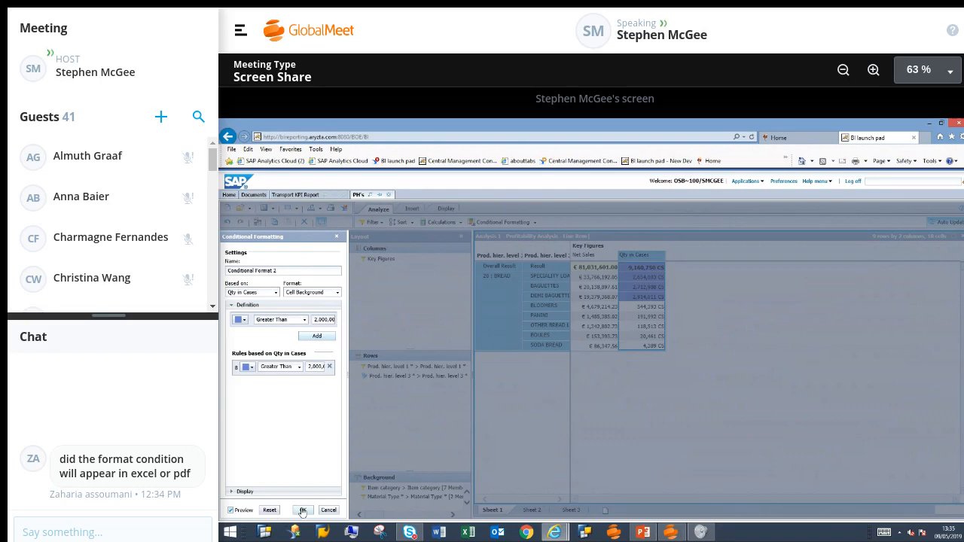
{"action": "left_click", "coordinate": [302, 510]}
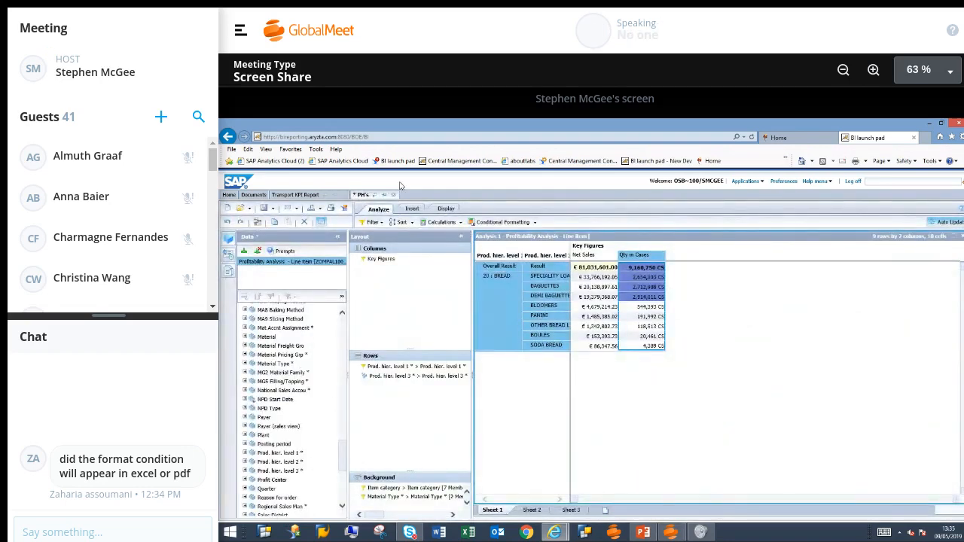
- Export the sheet to PDF on A4 landscape paper, view the conditional format in it, and return to the workspace
{"action": "left_click", "coordinate": [320, 211]}
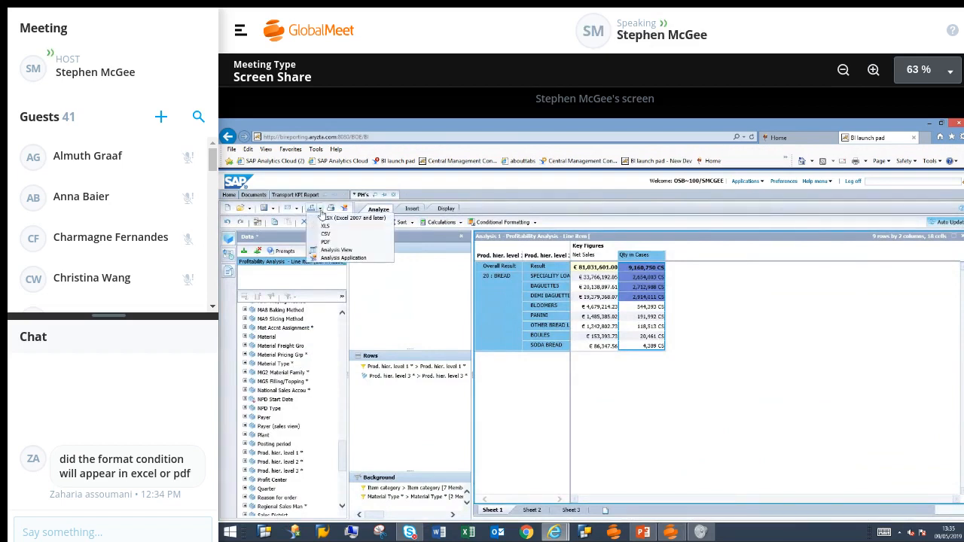
{"action": "left_click", "coordinate": [329, 241]}
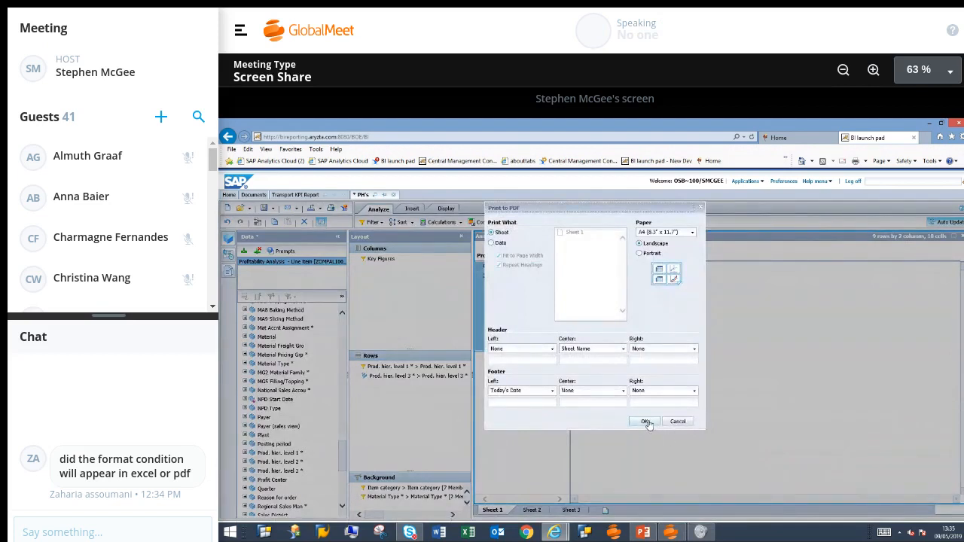
{"action": "left_click", "coordinate": [646, 423]}
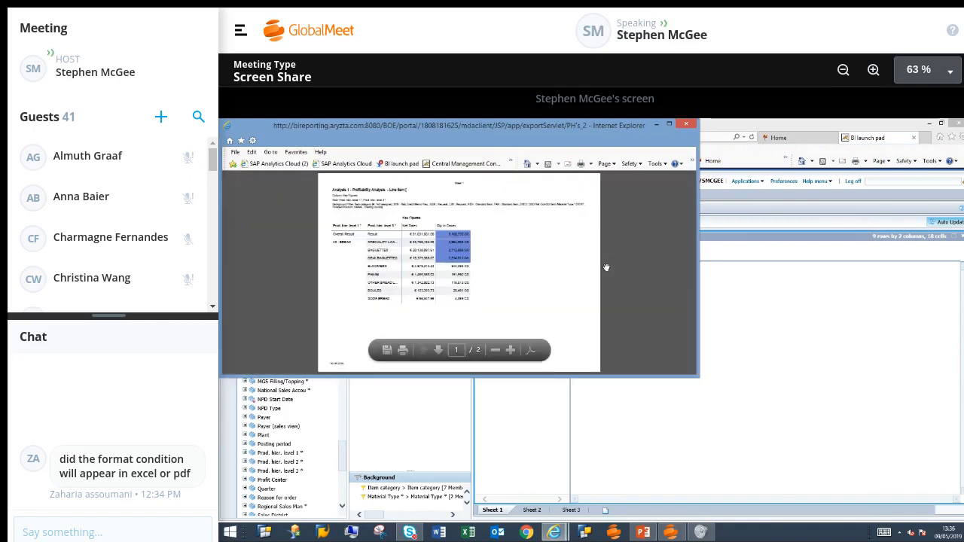
{"action": "left_click", "coordinate": [728, 301]}
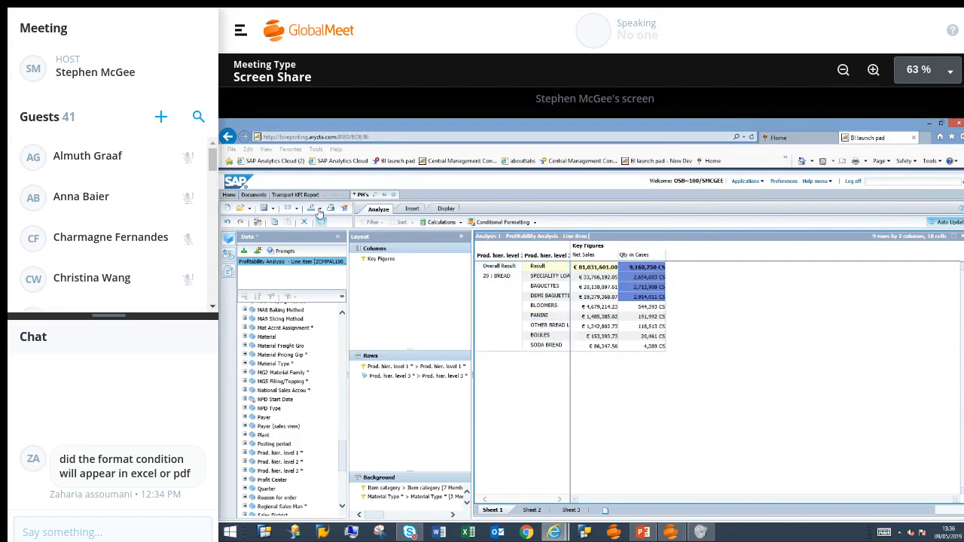
- Set up an XLSX (Excel 2007 and later) export of Sheet 1, enabling only conditional formats applied to a different measure besides Highlight Totals
{"action": "left_click", "coordinate": [319, 210]}
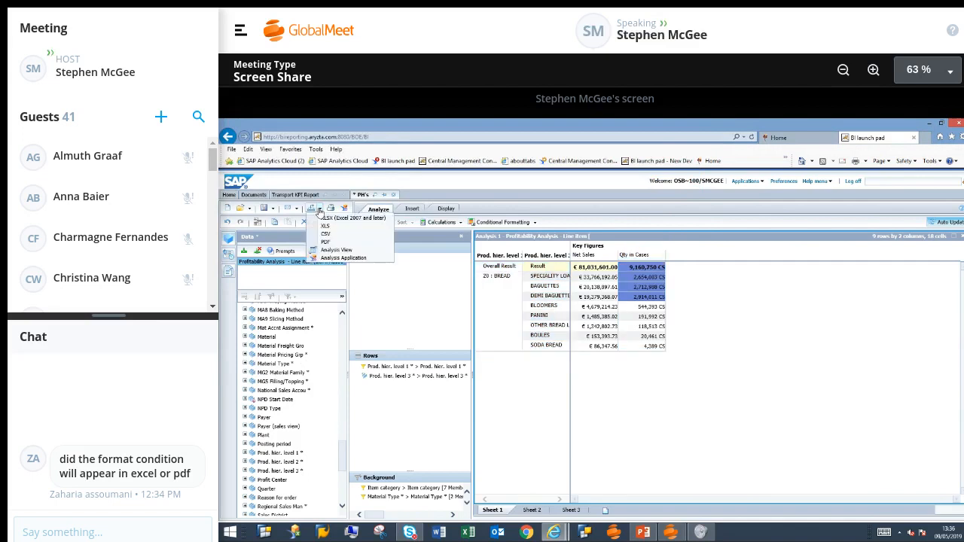
{"action": "left_click", "coordinate": [329, 219]}
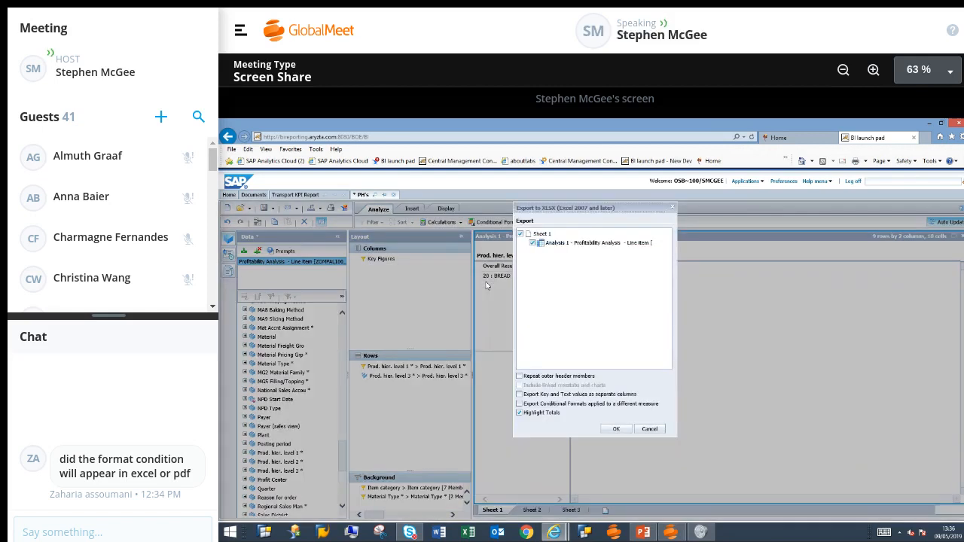
{"action": "left_click", "coordinate": [520, 376]}
{"action": "left_click", "coordinate": [518, 393]}
{"action": "left_click", "coordinate": [518, 403]}
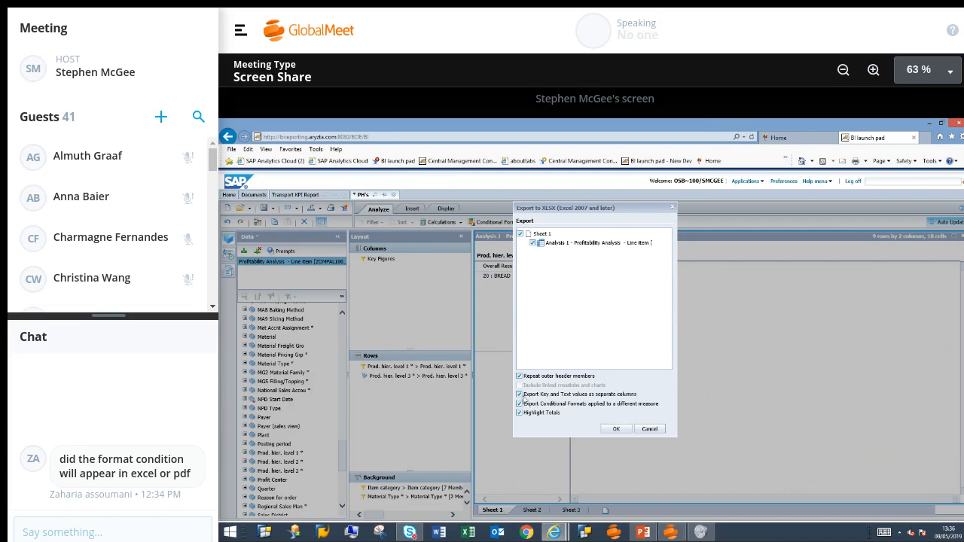
{"action": "left_click", "coordinate": [521, 396]}
{"action": "left_click", "coordinate": [519, 377]}
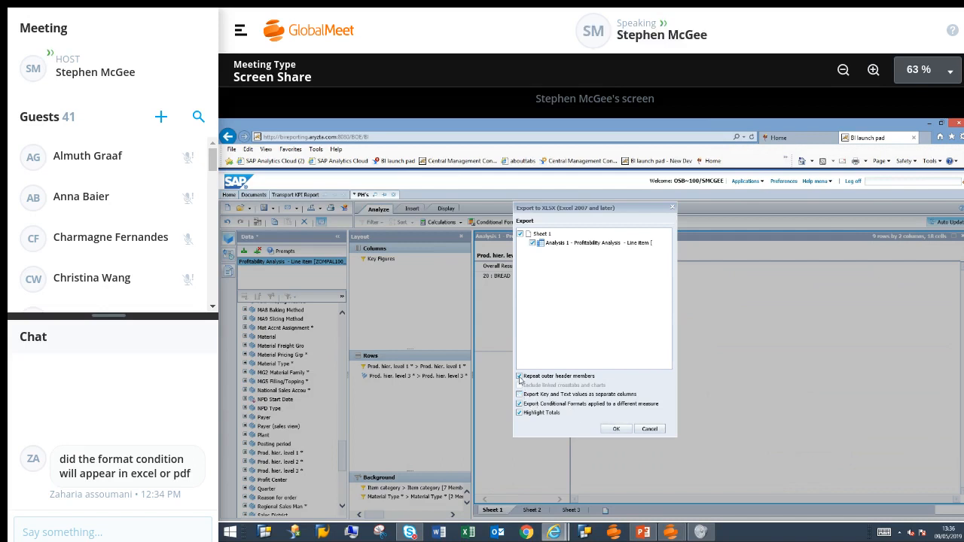
- Run the export, open the XLSX file directly in Excel without saving it, and maximize the window to view the conditional format
{"action": "left_click", "coordinate": [615, 429]}
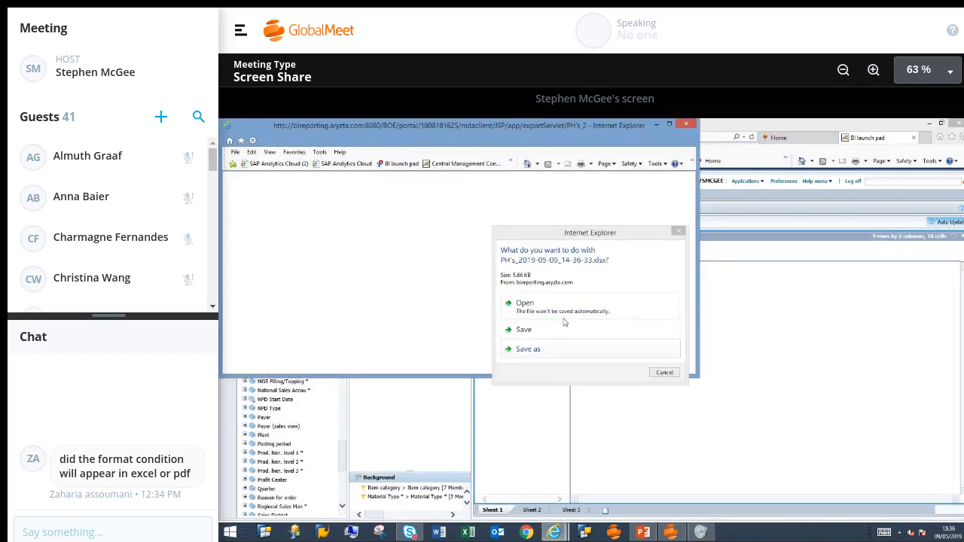
{"action": "left_click", "coordinate": [568, 313]}
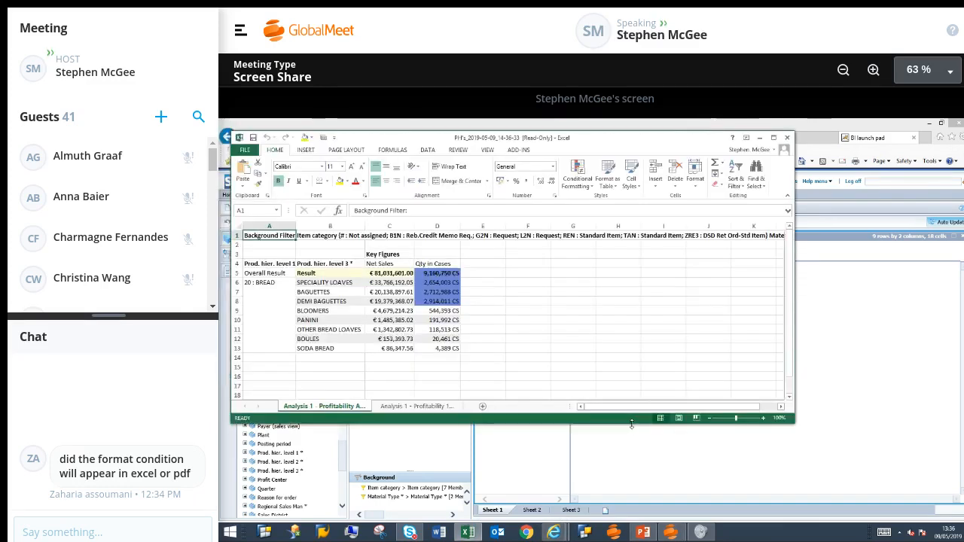
{"action": "left_click", "coordinate": [775, 138]}
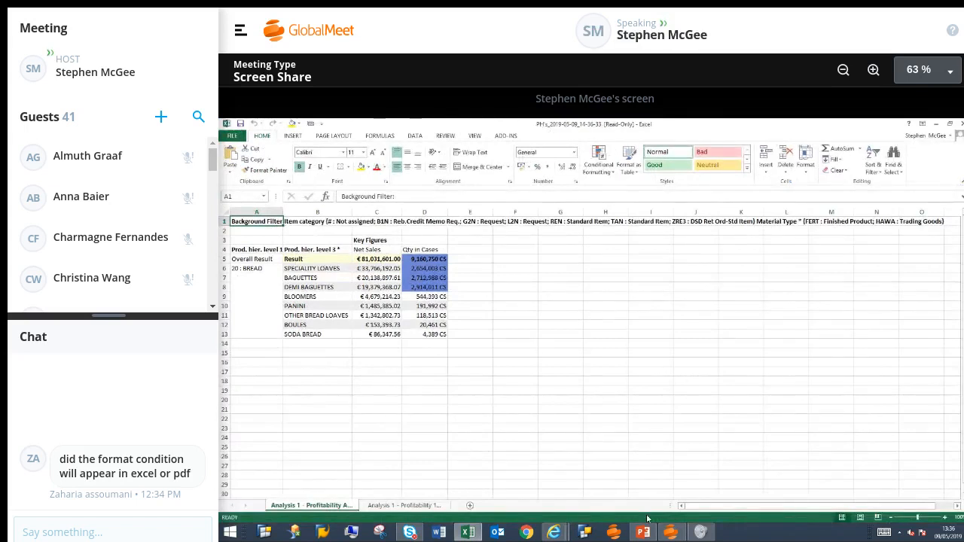
- Switch to the GlobalMeet meeting window and review the chat messages for further questions
{"action": "left_click", "coordinate": [670, 532]}
{"action": "left_click", "coordinate": [703, 506]}
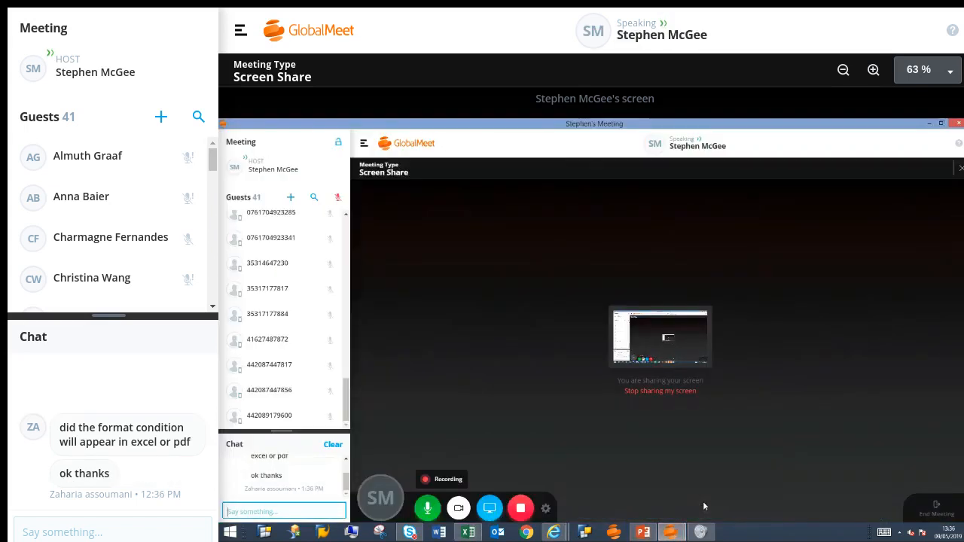
{"action": "mouse_move", "coordinate": [345, 477]}
{"action": "left_mouse_down"}
{"action": "mouse_move", "coordinate": [348, 467]}
{"action": "mouse_move", "coordinate": [343, 485]}
{"action": "left_mouse_up"}
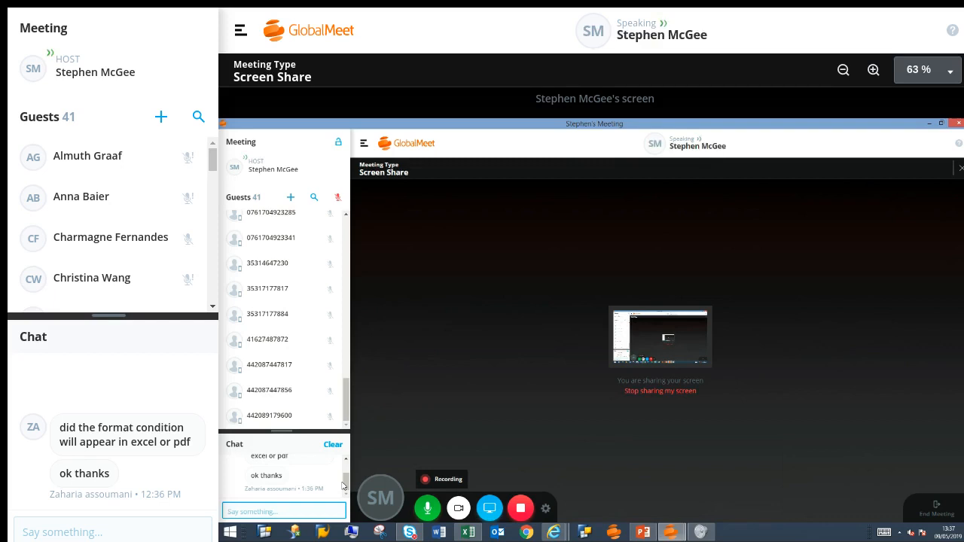
{"action": "left_click_drag", "start_coordinate": [343, 485], "coordinate": [345, 463]}
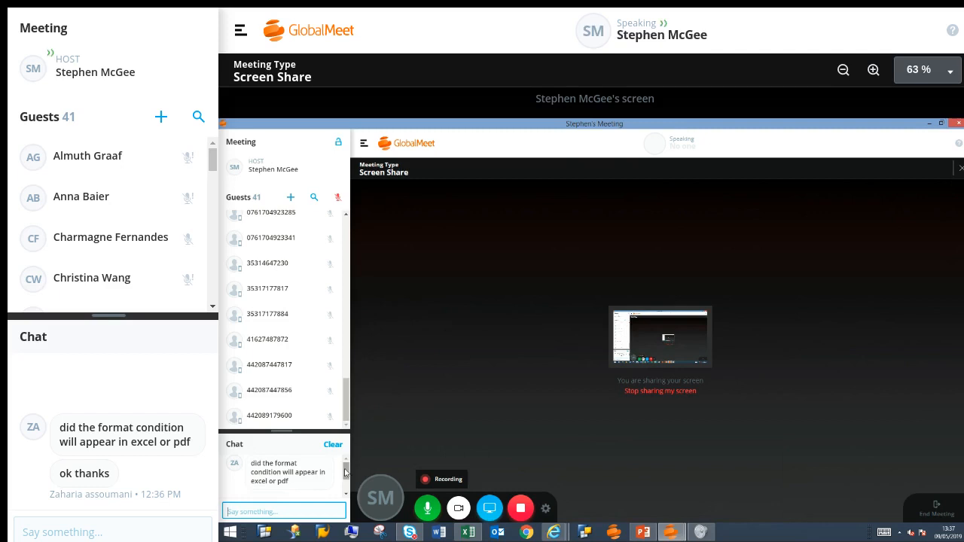
{"action": "scroll", "coordinate": [346, 489], "scroll_direction": "down", "scroll_amount": 2}
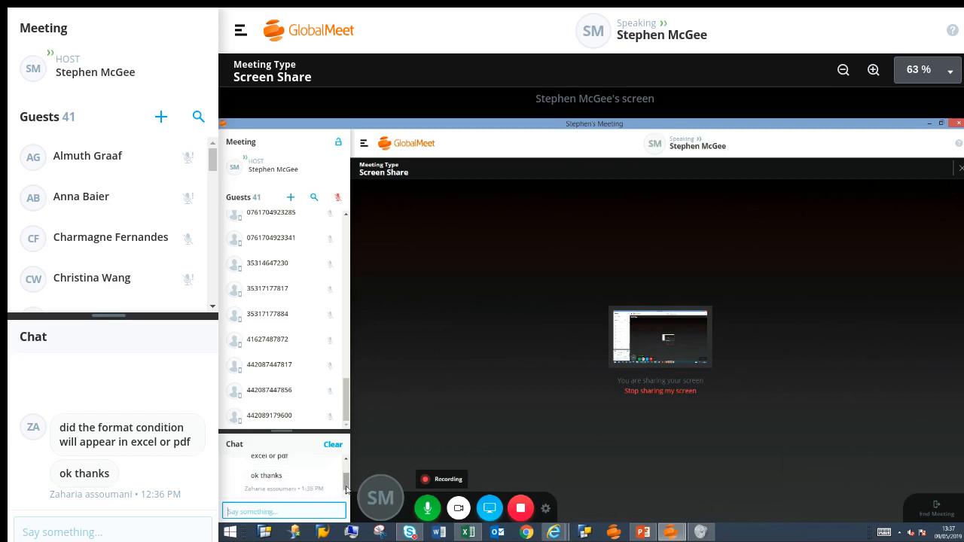